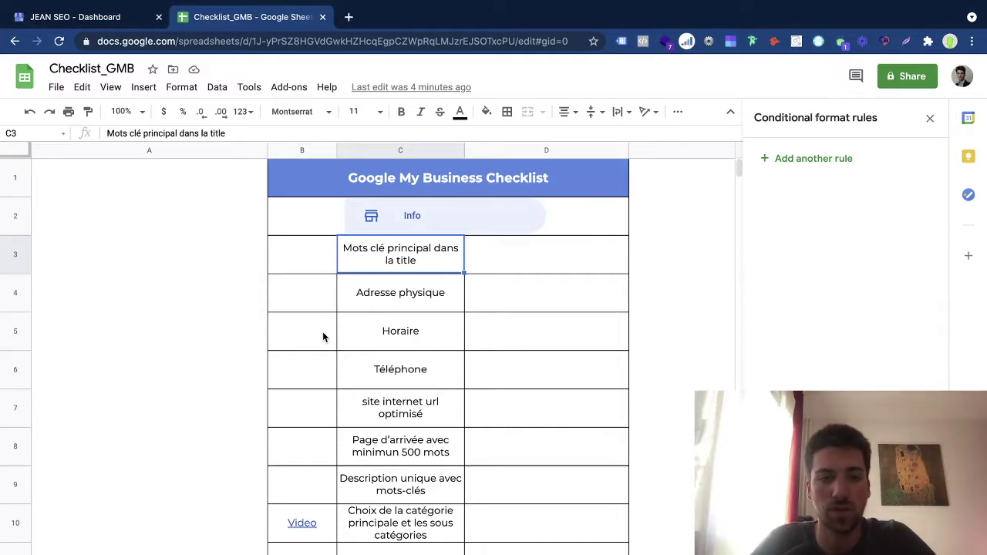
{"action": "left_click", "coordinate": [315, 353]}
{"action": "left_click", "coordinate": [507, 360]}
{"action": "left_click", "coordinate": [558, 317]}
{"action": "left_click", "coordinate": [292, 354]}
{"action": "left_click", "coordinate": [54, 90]}
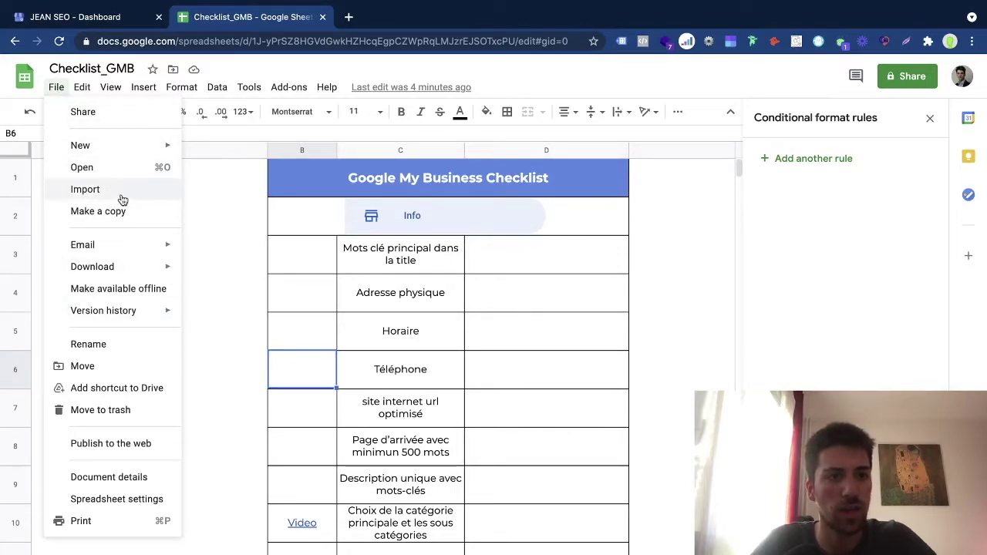
{"action": "left_click", "coordinate": [289, 286]}
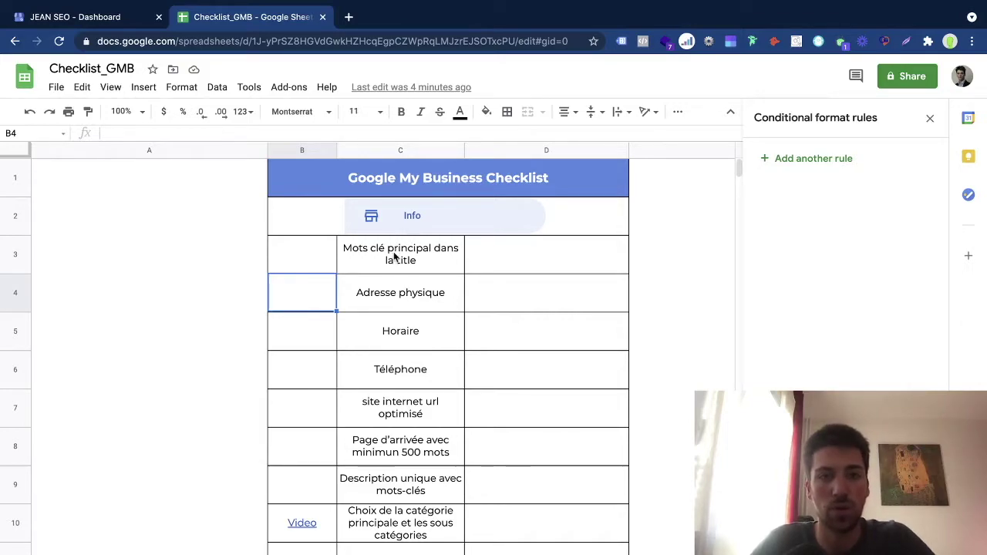
{"action": "scroll", "coordinate": [426, 455], "scroll_direction": "down", "scroll_amount": 2}
{"action": "scroll", "coordinate": [426, 455], "scroll_direction": "up", "scroll_amount": 2}
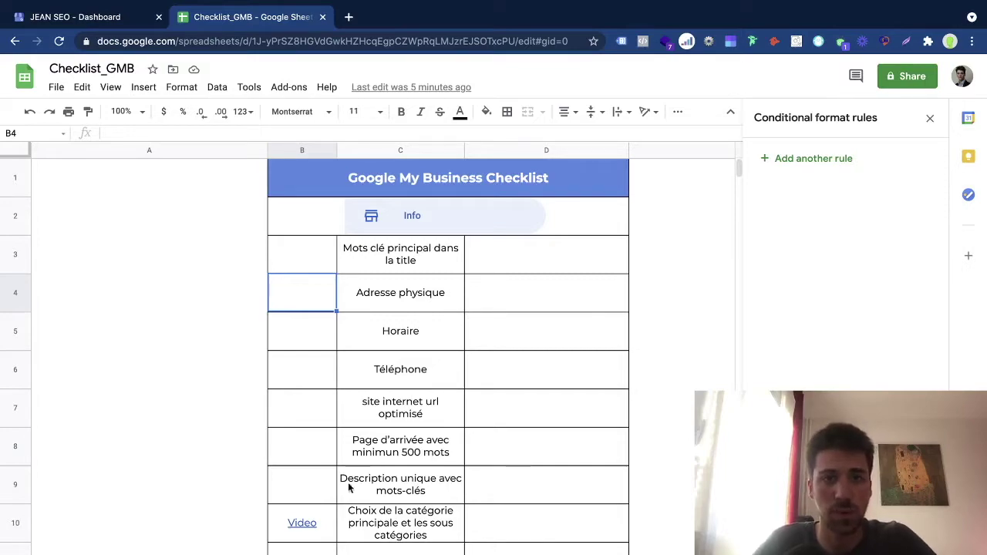
{"action": "left_click", "coordinate": [414, 268]}
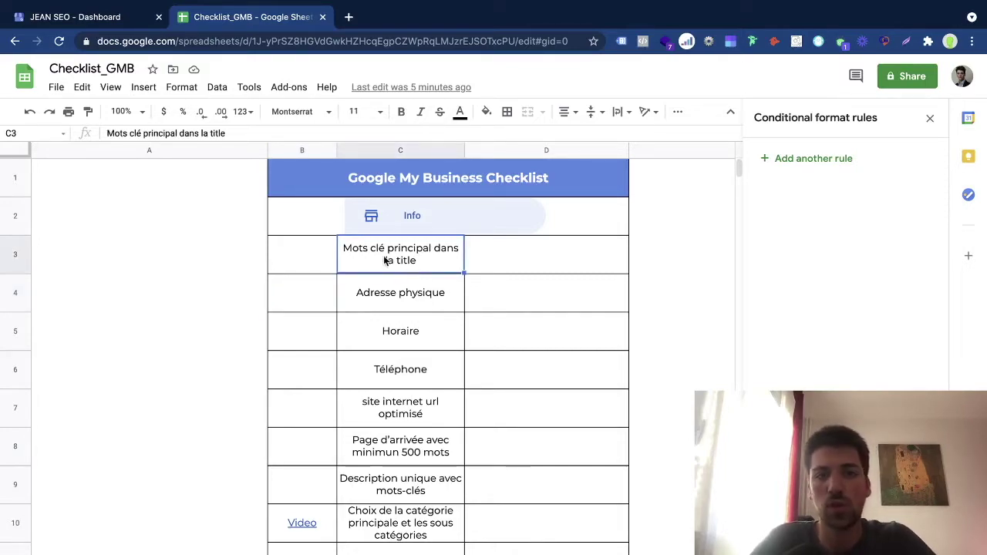
{"action": "double_click", "coordinate": [380, 258]}
{"action": "left_click", "coordinate": [394, 327]}
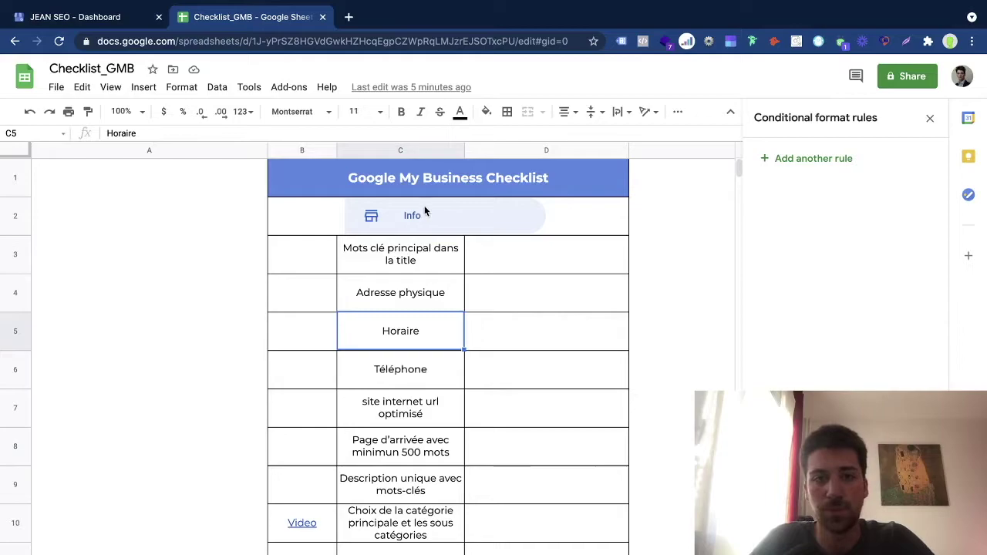
{"action": "double_click", "coordinate": [424, 205]}
{"action": "left_click", "coordinate": [393, 262]}
Step: Switch to Google My Business and open the business listing's Info section
{"action": "left_click", "coordinate": [46, 16]}
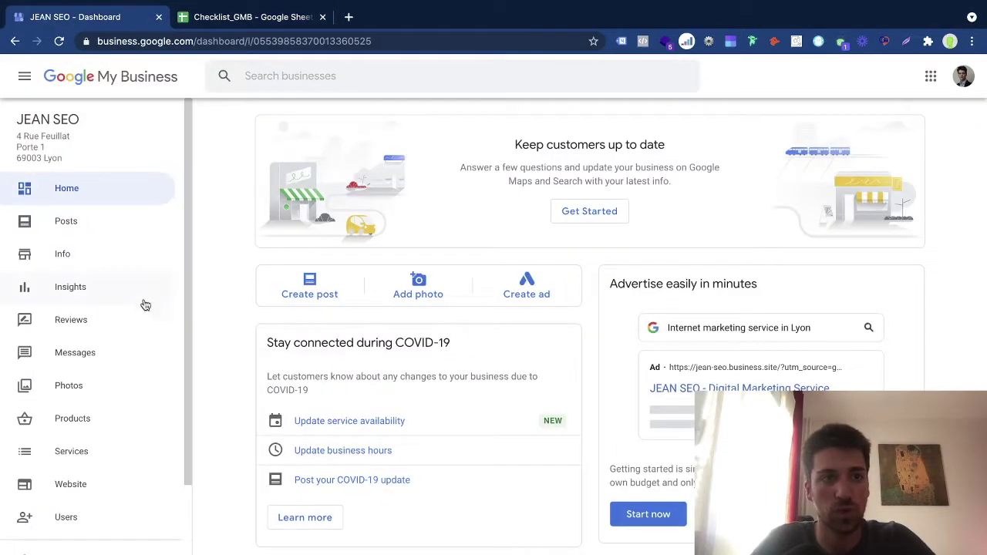
{"action": "left_click", "coordinate": [64, 254]}
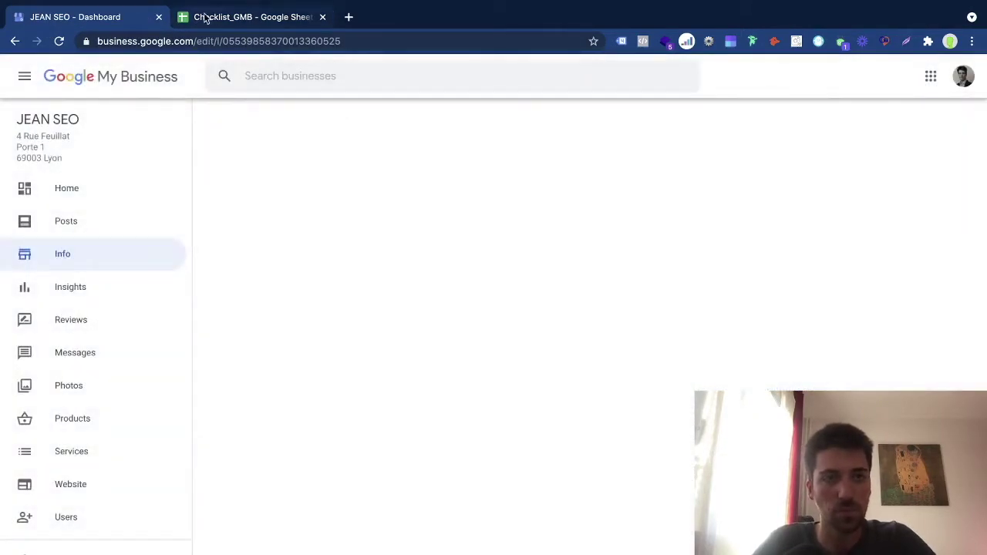
{"action": "left_click", "coordinate": [200, 17]}
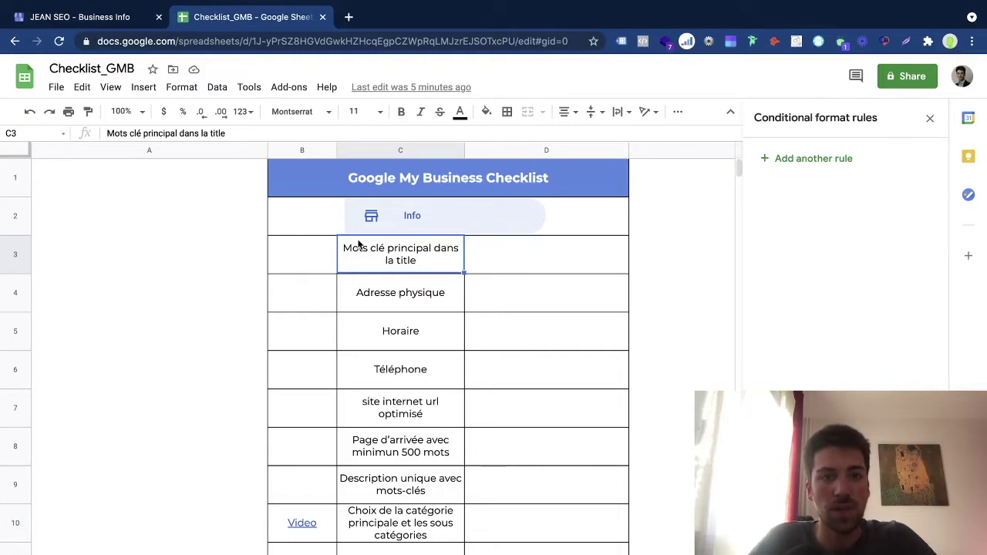
{"action": "left_click", "coordinate": [86, 17]}
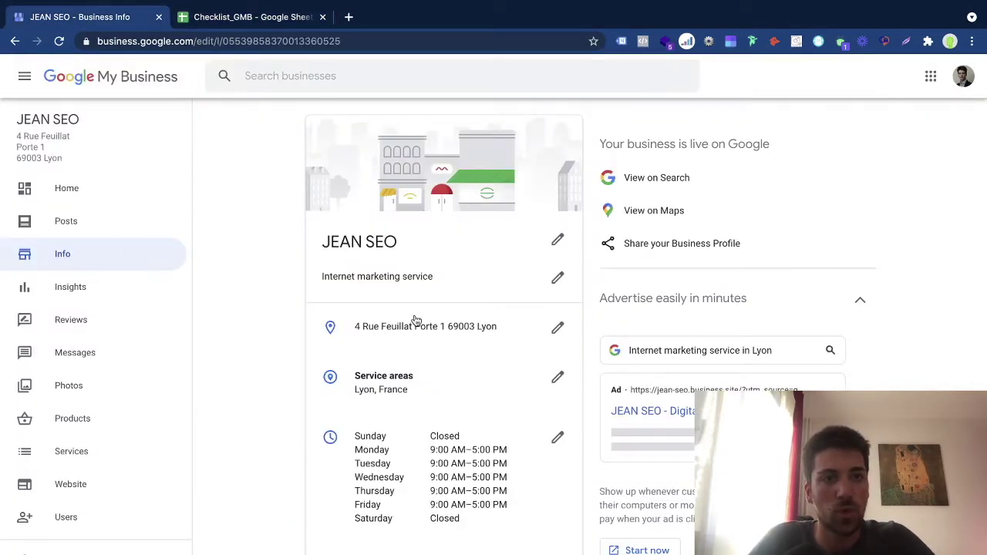
Step: Open the business name in the listing's info for editing and close it without changes
{"action": "left_click", "coordinate": [384, 243]}
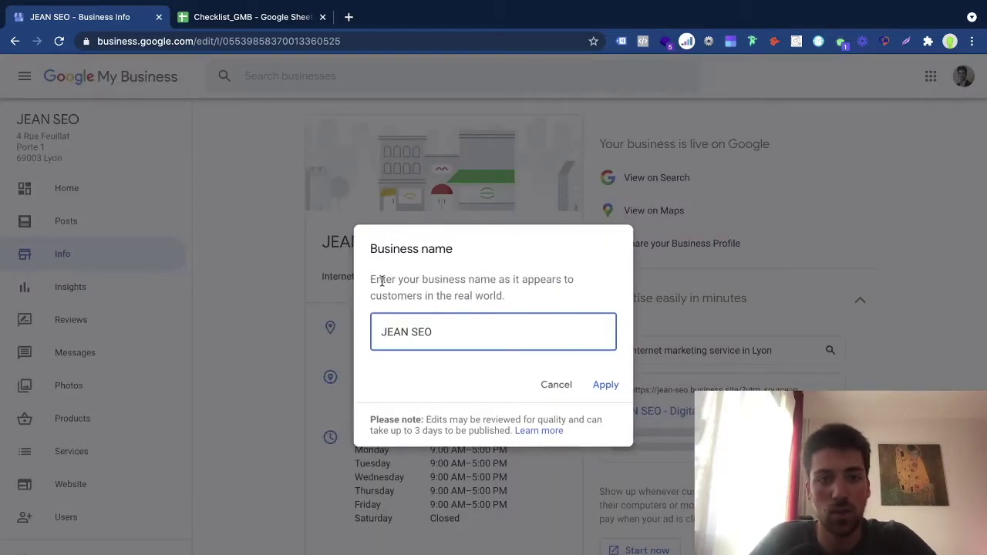
{"action": "left_click_drag", "start_coordinate": [381, 280], "coordinate": [341, 276]}
{"action": "left_click", "coordinate": [514, 300]}
{"action": "left_click", "coordinate": [341, 276]}
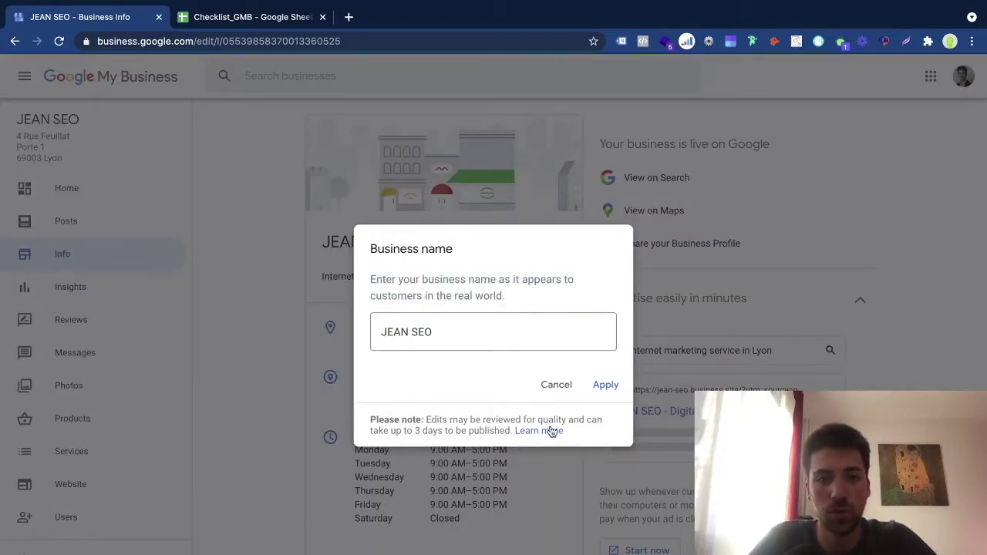
{"action": "left_click", "coordinate": [550, 384]}
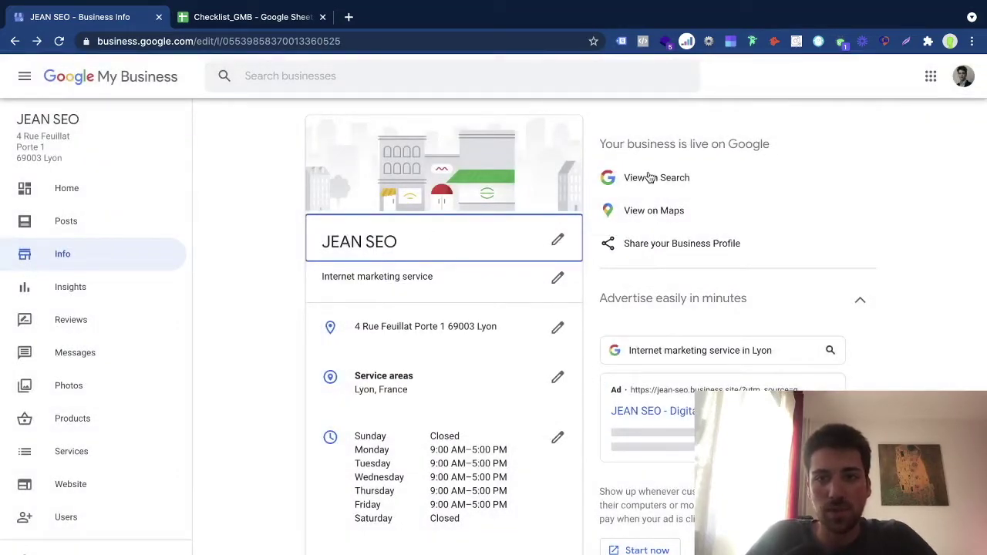
Step: View the listing on Google Search and examine the business name in its profile
{"action": "left_click", "coordinate": [649, 178]}
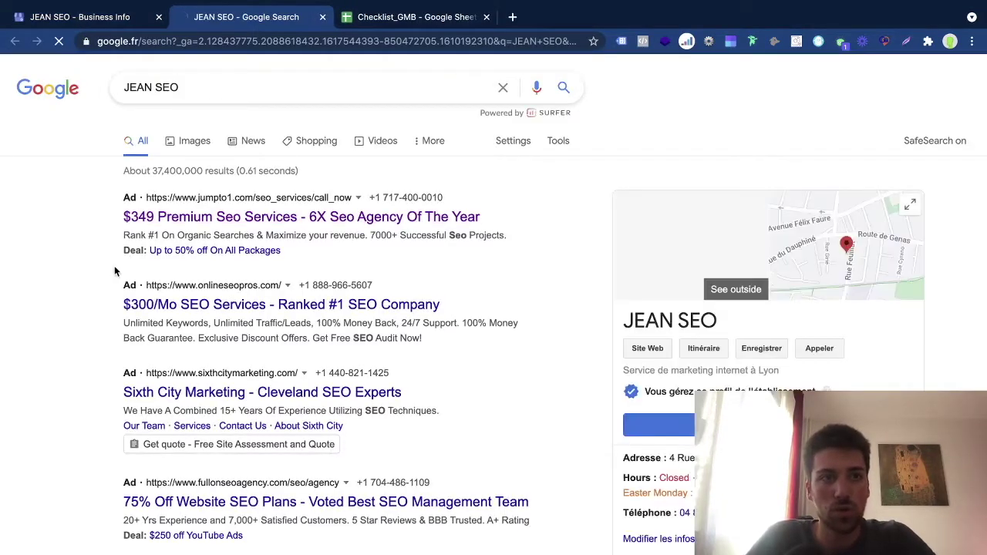
{"action": "scroll", "coordinate": [114, 270], "scroll_direction": "down", "scroll_amount": 3}
{"action": "scroll", "coordinate": [114, 266], "scroll_direction": "down", "scroll_amount": 10}
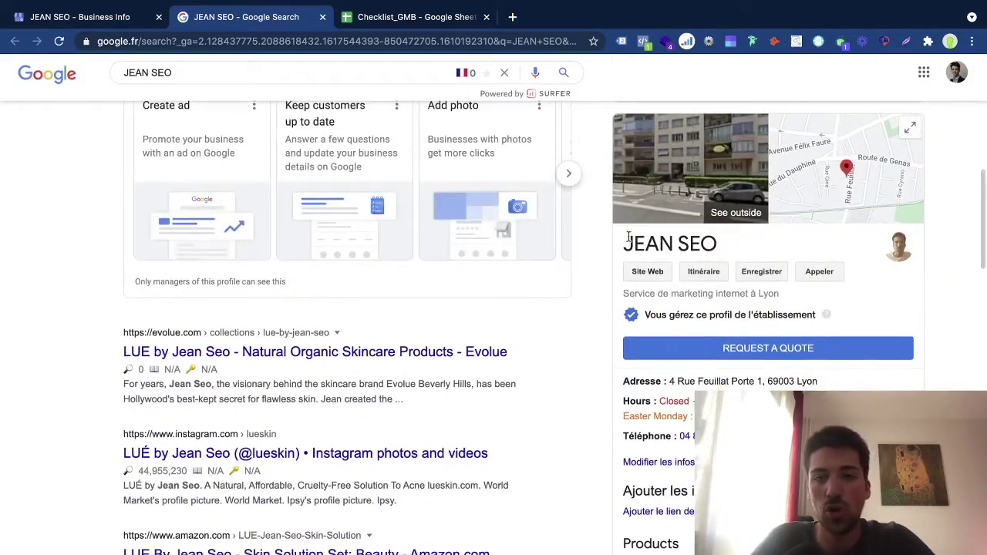
{"action": "left_click_drag", "start_coordinate": [717, 245], "coordinate": [623, 245]}
Step: Return to the business info, inspect the name in the Business name editor and leave it without changes
{"action": "left_click", "coordinate": [77, 17]}
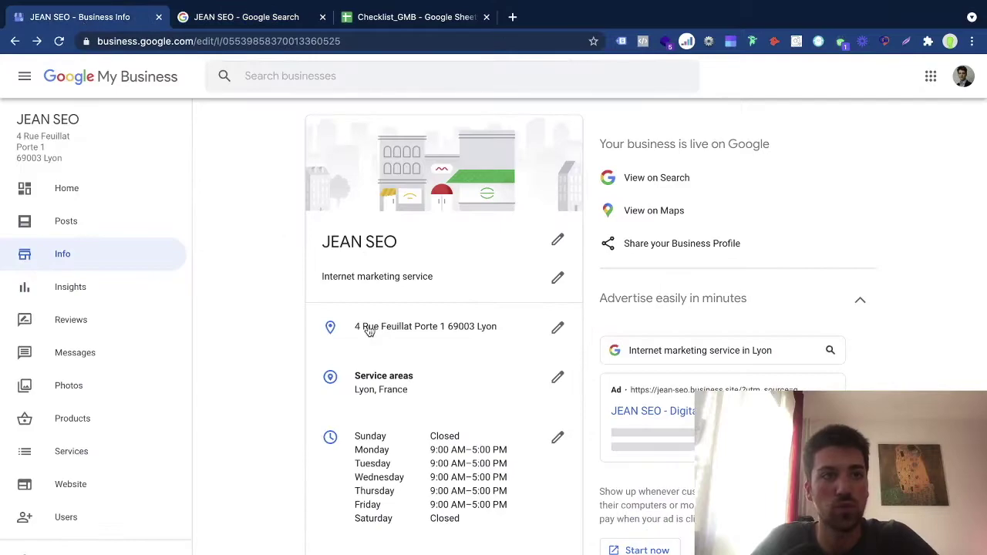
{"action": "left_click", "coordinate": [398, 242]}
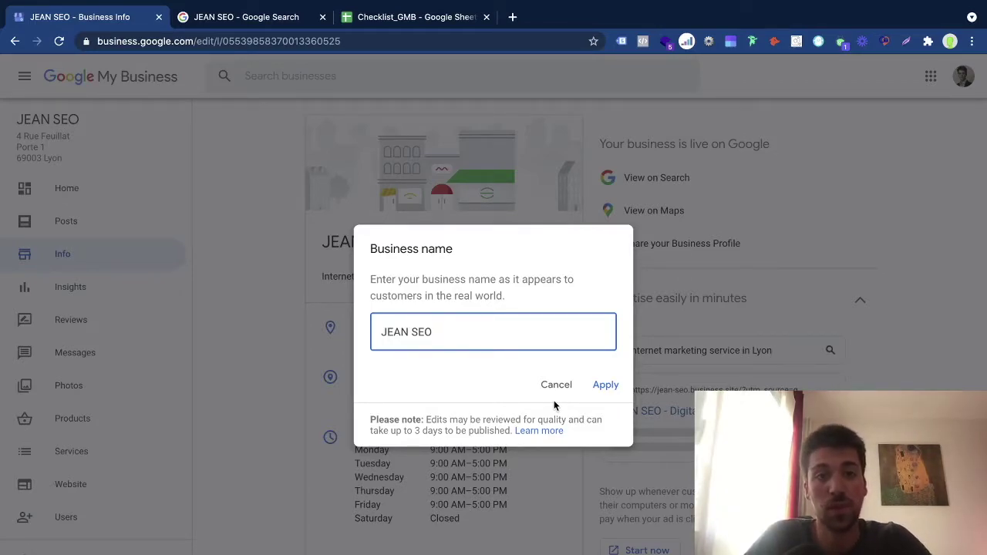
{"action": "left_click_drag", "start_coordinate": [447, 329], "coordinate": [355, 333]}
{"action": "left_click", "coordinate": [406, 333]}
{"action": "triple_click", "coordinate": [406, 333]}
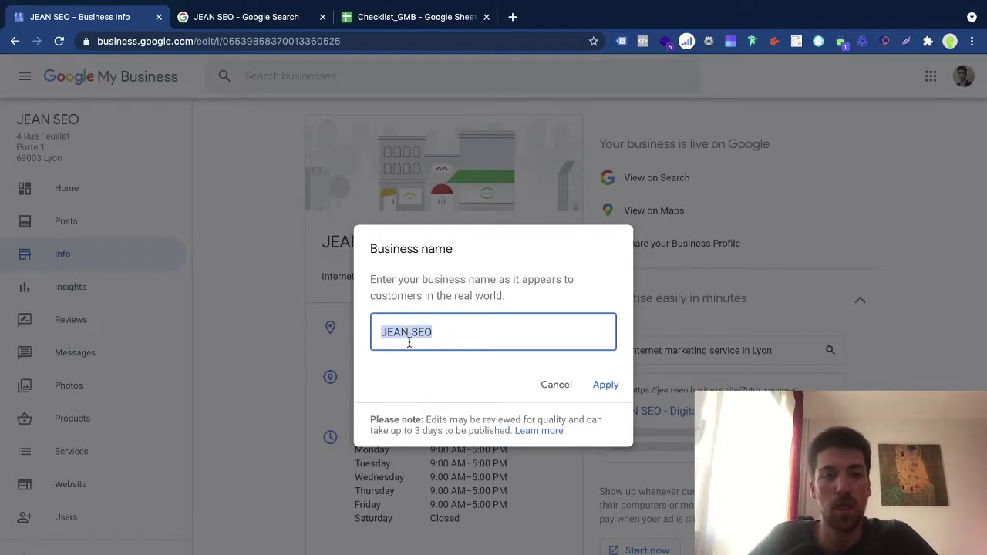
{"action": "left_click", "coordinate": [553, 388]}
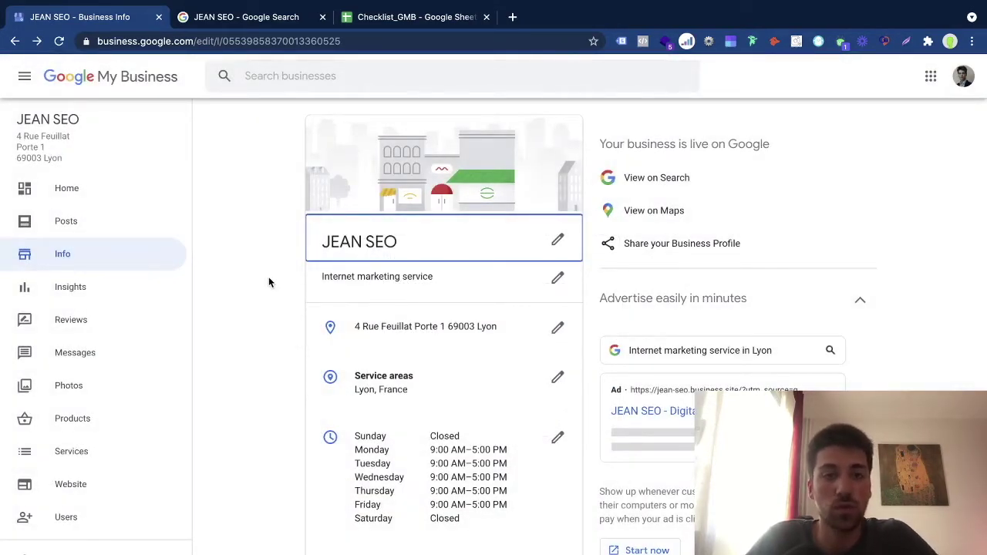
Step: In the Checklist_GMB spreadsheet, mark the "Mots clé principal dans la title" item with x in column D
{"action": "left_click", "coordinate": [390, 11]}
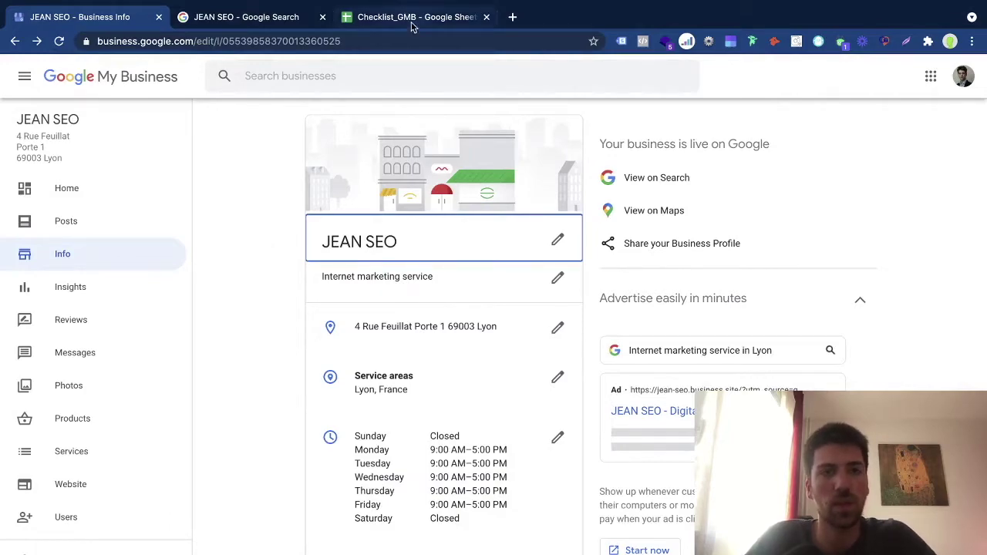
{"action": "left_click", "coordinate": [409, 289]}
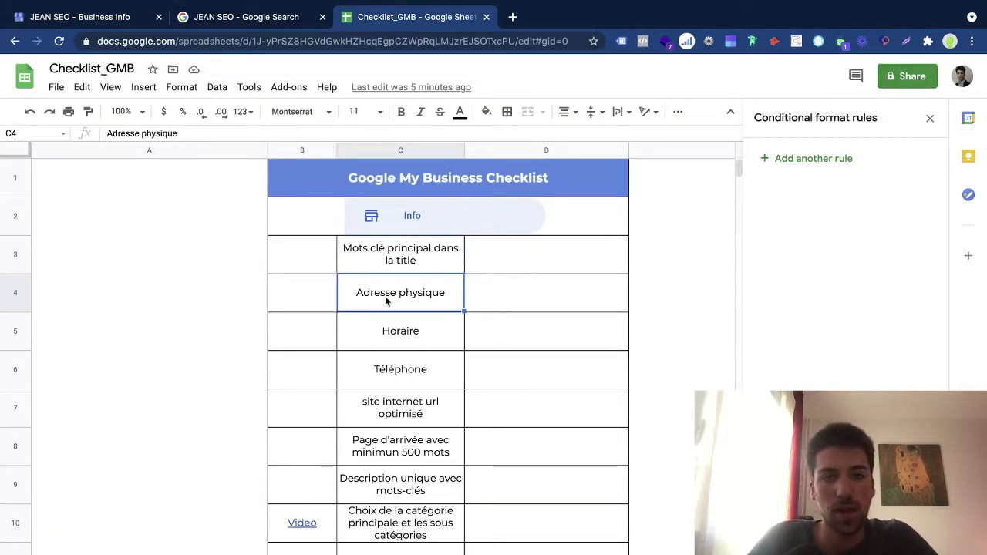
{"action": "left_click", "coordinate": [488, 256]}
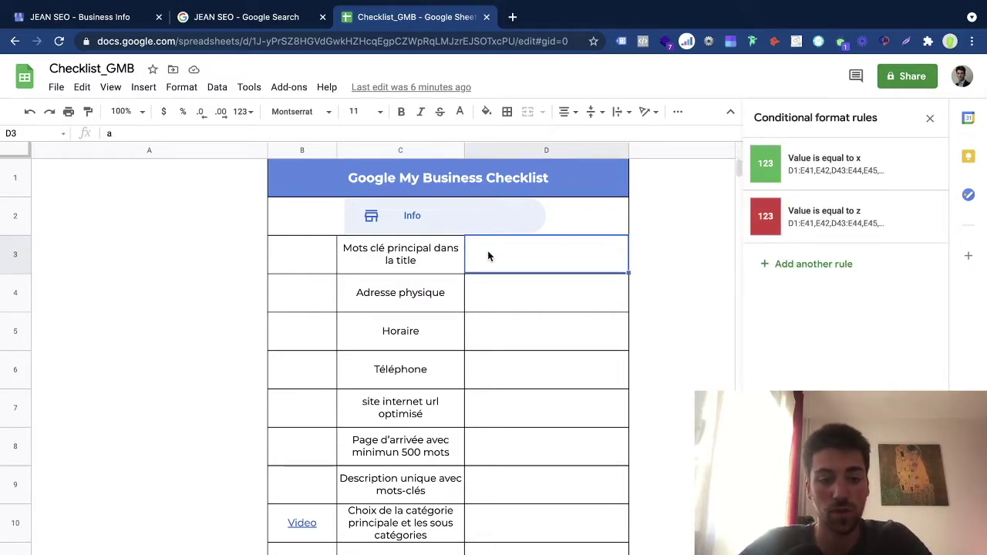
{"action": "left_click", "coordinate": [120, 133]}
{"action": "key", "text": "BackSpace"}
{"action": "type", "text": "x"}
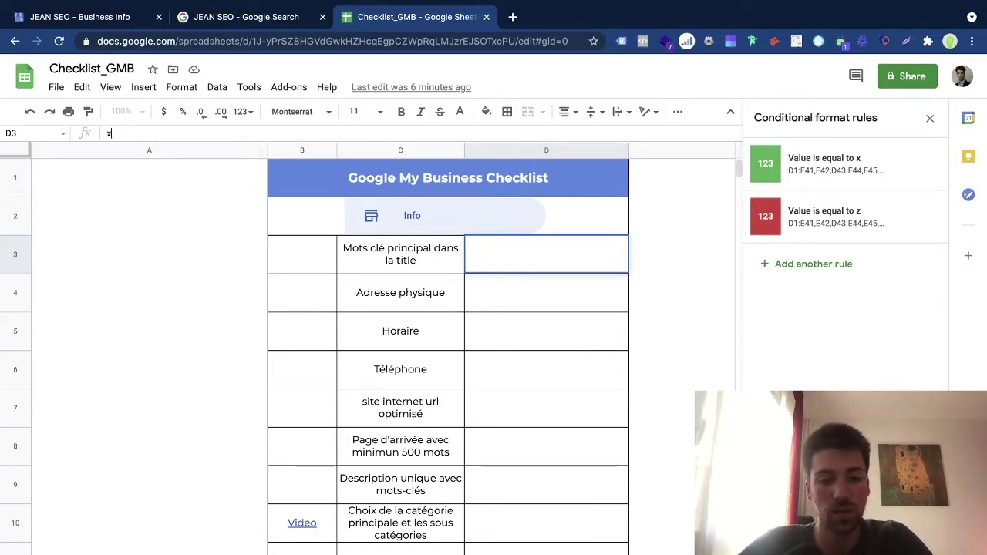
{"action": "key", "text": "Return"}
{"action": "left_click", "coordinate": [582, 255]}
Step: Mark the "Adresse physique" item with z in column D
{"action": "left_click", "coordinate": [557, 289]}
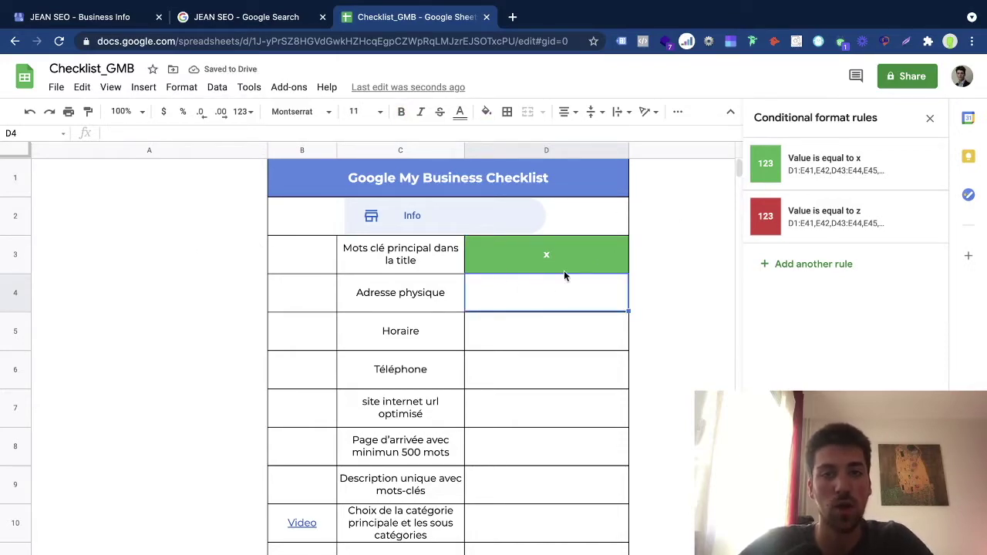
{"action": "left_click", "coordinate": [131, 131]}
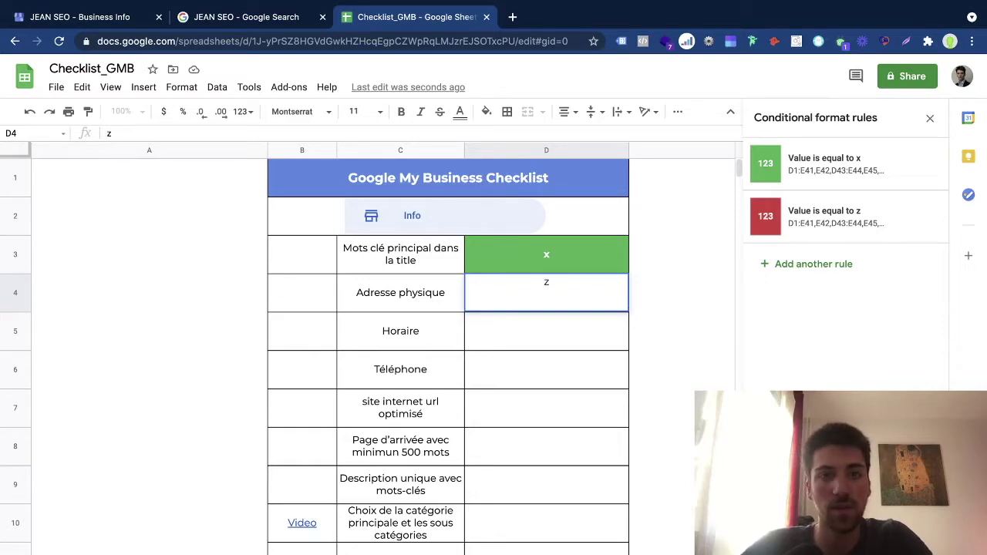
{"action": "key", "text": "Return"}
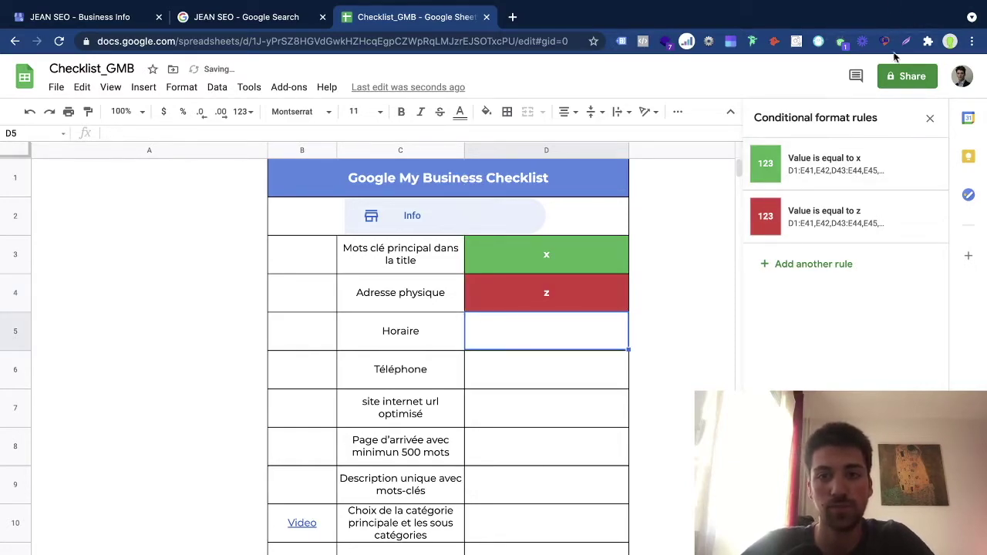
Step: Close the conditional format rules and look over the remaining checklist items
{"action": "left_click", "coordinate": [930, 118]}
{"action": "left_click", "coordinate": [486, 357]}
{"action": "left_click", "coordinate": [538, 306]}
{"action": "left_click", "coordinate": [531, 333]}
{"action": "left_click", "coordinate": [490, 378]}
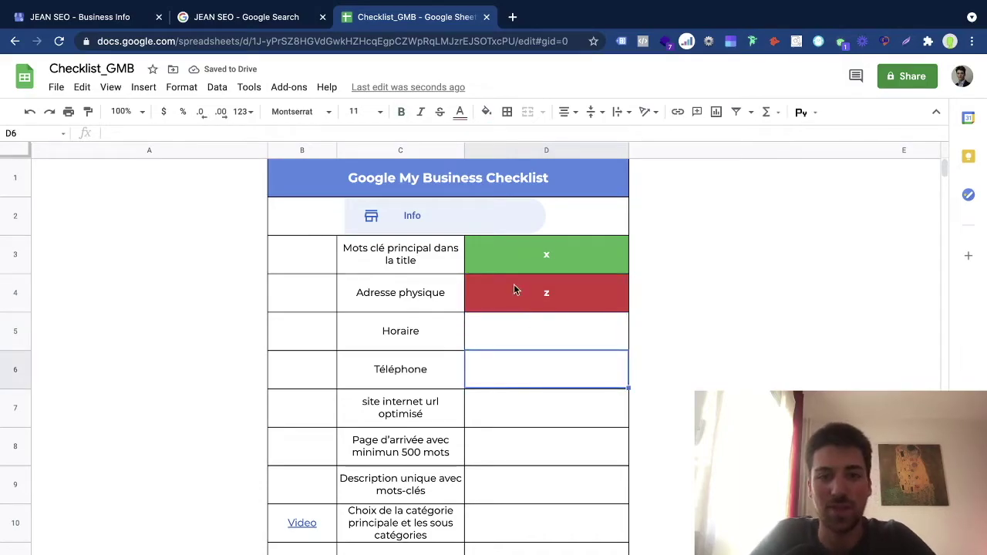
{"action": "scroll", "coordinate": [434, 547], "scroll_direction": "down", "scroll_amount": 15}
{"action": "scroll", "coordinate": [434, 547], "scroll_direction": "up", "scroll_amount": 15}
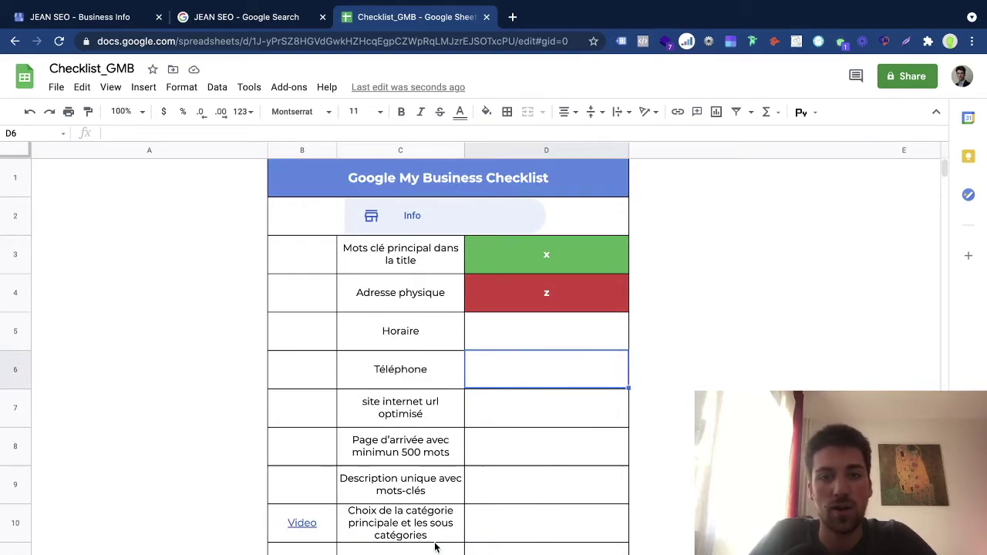
{"action": "left_click", "coordinate": [525, 344]}
{"action": "left_click", "coordinate": [490, 406]}
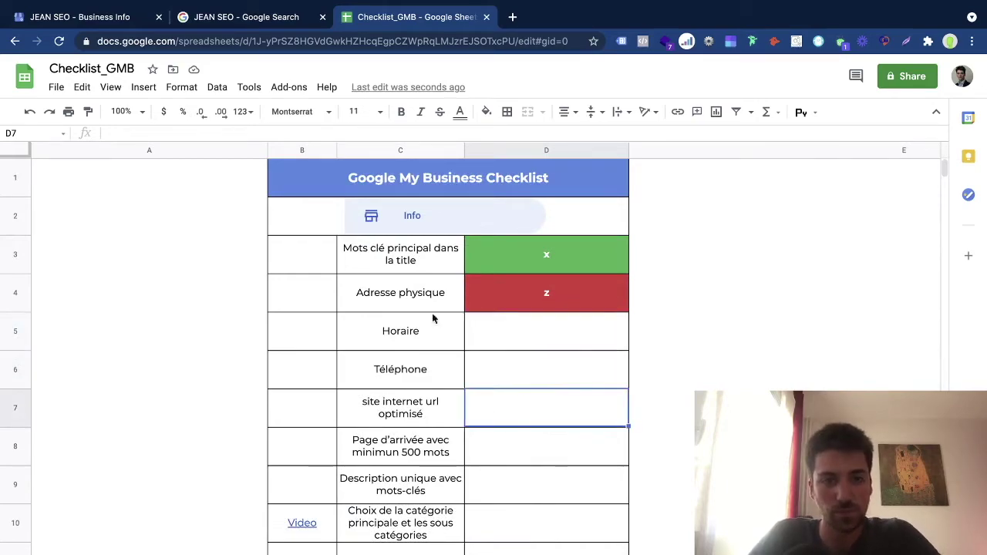
Step: Compare the address and opening hours in the Google My Business info with the checklist items up to Téléphone
{"action": "left_click", "coordinate": [105, 17]}
{"action": "scroll", "coordinate": [267, 318], "scroll_direction": "down", "scroll_amount": 2}
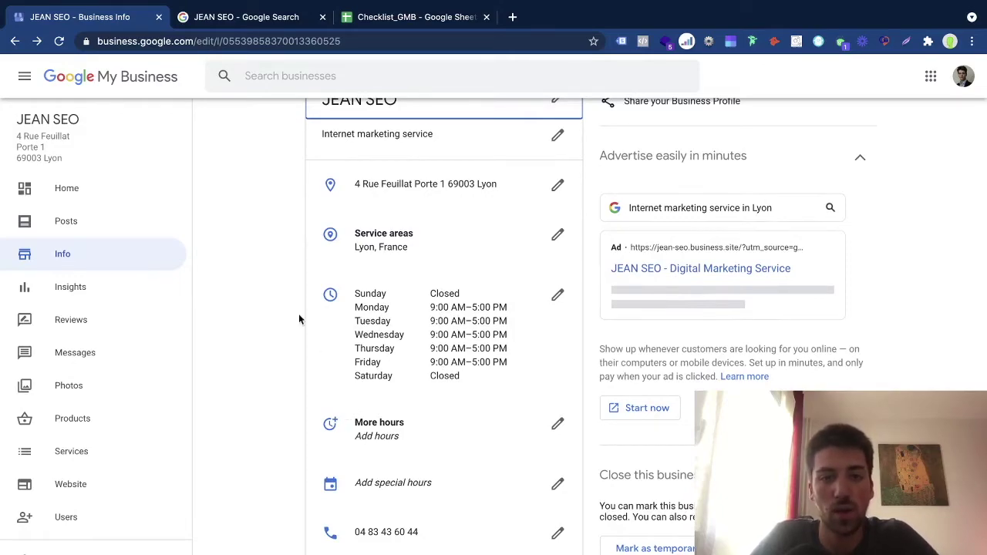
{"action": "left_click", "coordinate": [373, 21]}
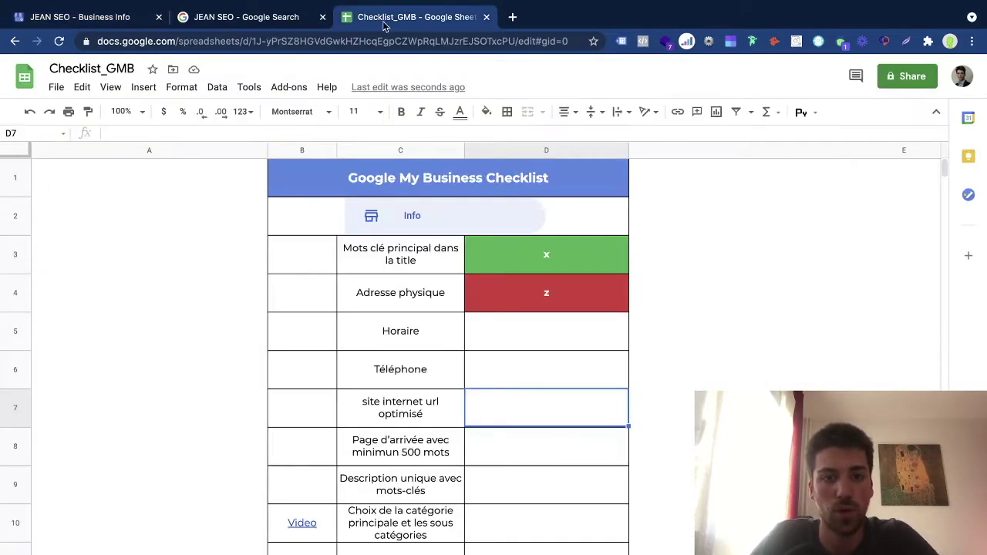
{"action": "left_click", "coordinate": [397, 375]}
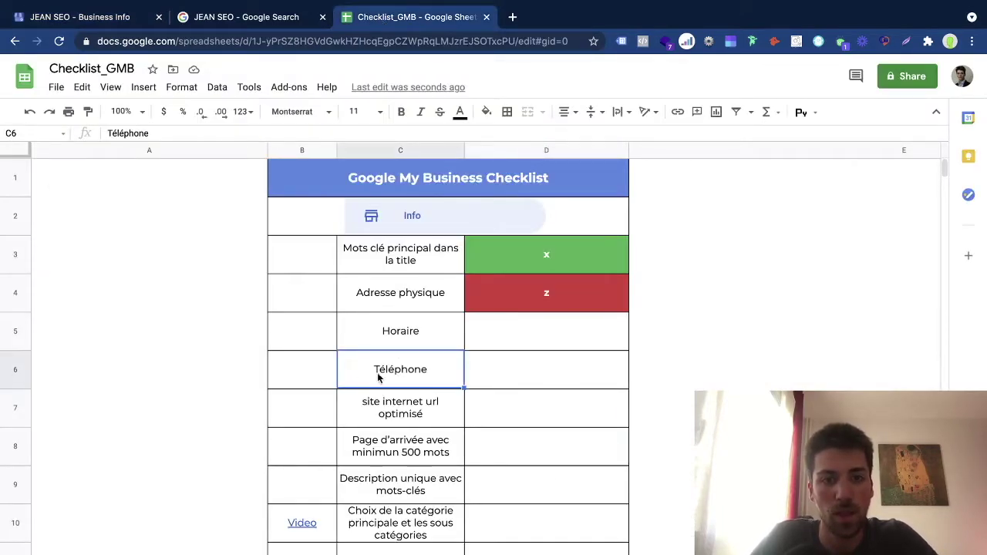
Step: Review the phone, website, address and hours entries on the Google My Business info page
{"action": "left_click", "coordinate": [68, 9]}
{"action": "scroll", "coordinate": [250, 301], "scroll_direction": "down", "scroll_amount": 1}
{"action": "scroll", "coordinate": [250, 300], "scroll_direction": "down", "scroll_amount": 1}
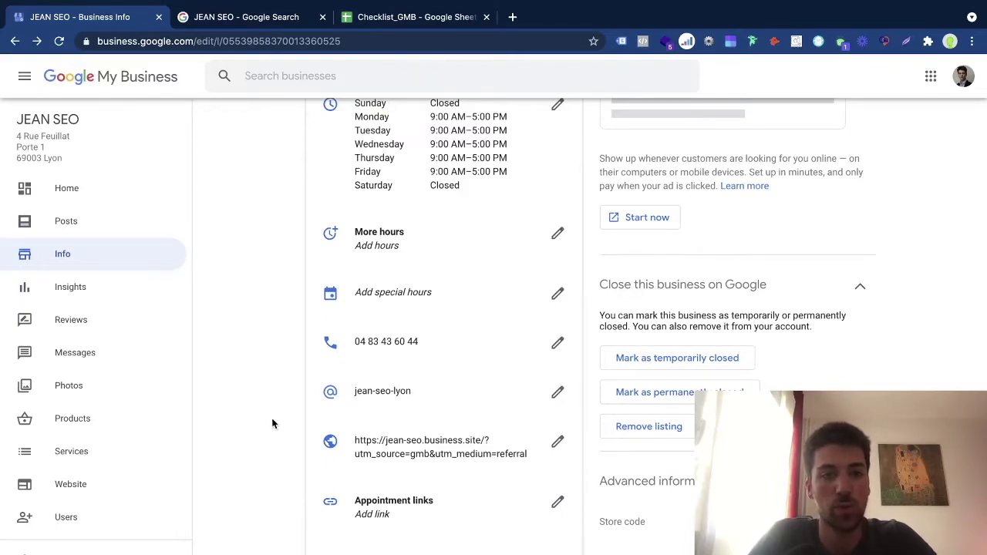
{"action": "scroll", "coordinate": [272, 422], "scroll_direction": "up", "scroll_amount": 1}
{"action": "mouse_move", "coordinate": [11, 129]}
{"action": "left_mouse_down"}
{"action": "mouse_move", "coordinate": [100, 164]}
{"action": "mouse_move", "coordinate": [6, 127]}
{"action": "left_mouse_up"}
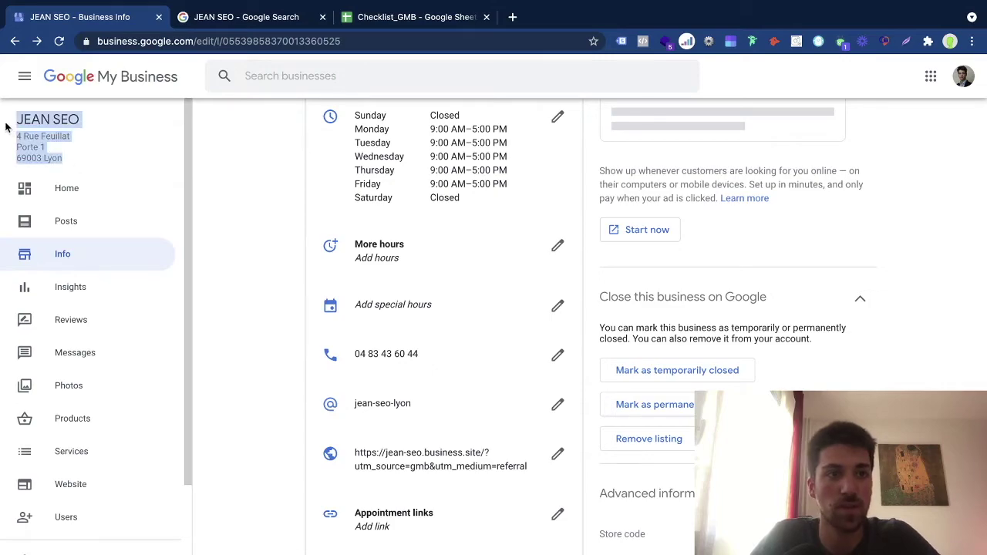
{"action": "left_click", "coordinate": [9, 119]}
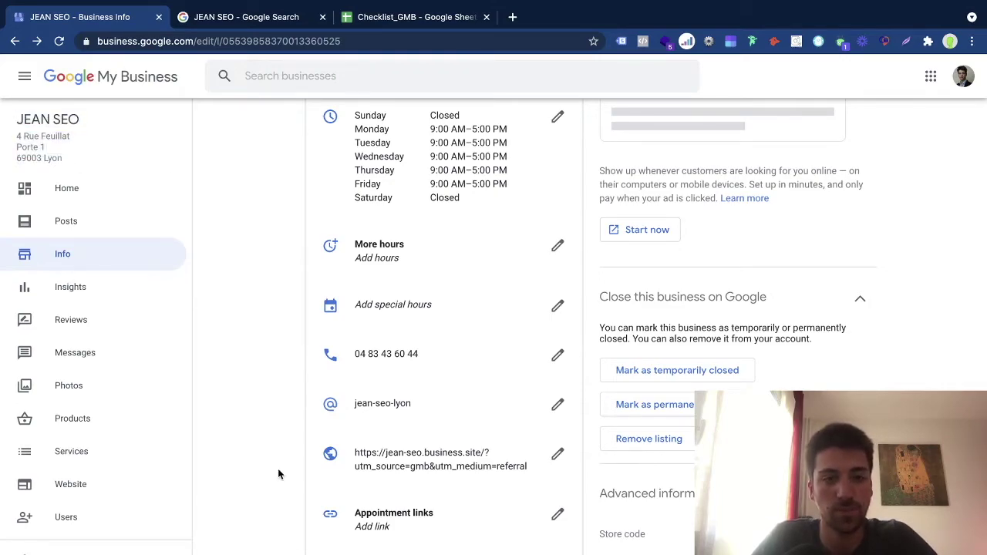
{"action": "scroll", "coordinate": [277, 468], "scroll_direction": "up", "scroll_amount": 3}
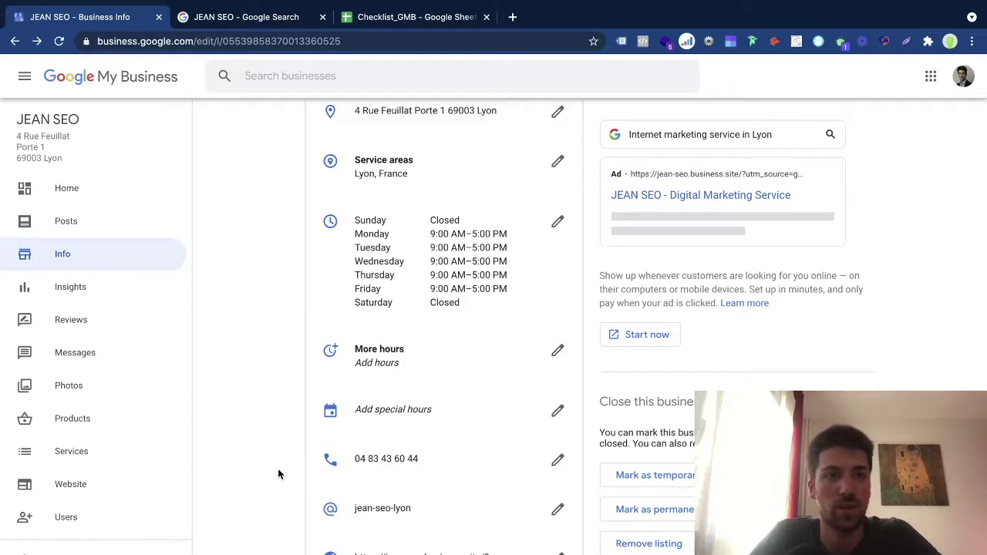
Step: Move the Checklist_GMB tab beside Business Info and inspect the listing's website URL for the "site internet url optimisé" item
{"action": "left_click_drag", "start_coordinate": [384, 15], "coordinate": [232, 15]}
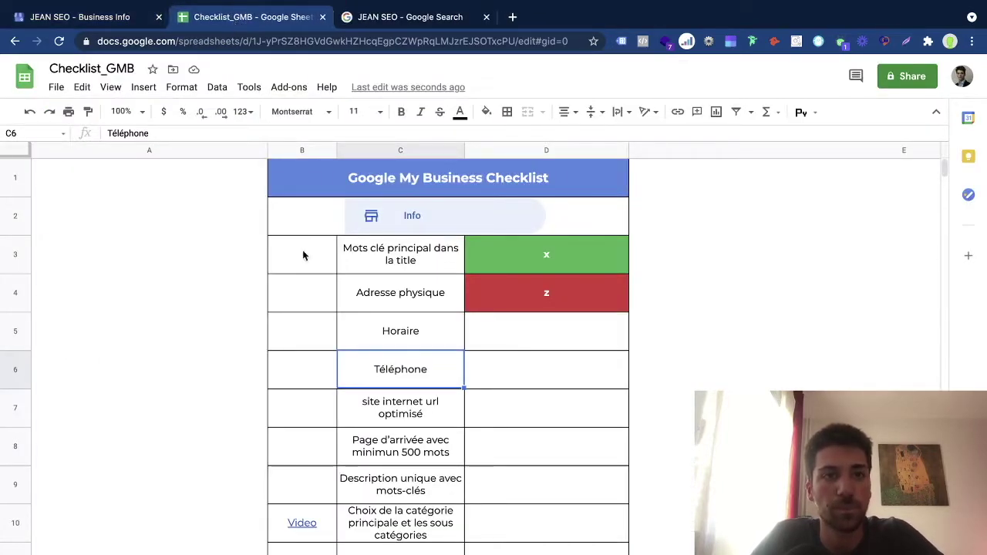
{"action": "left_click", "coordinate": [406, 416]}
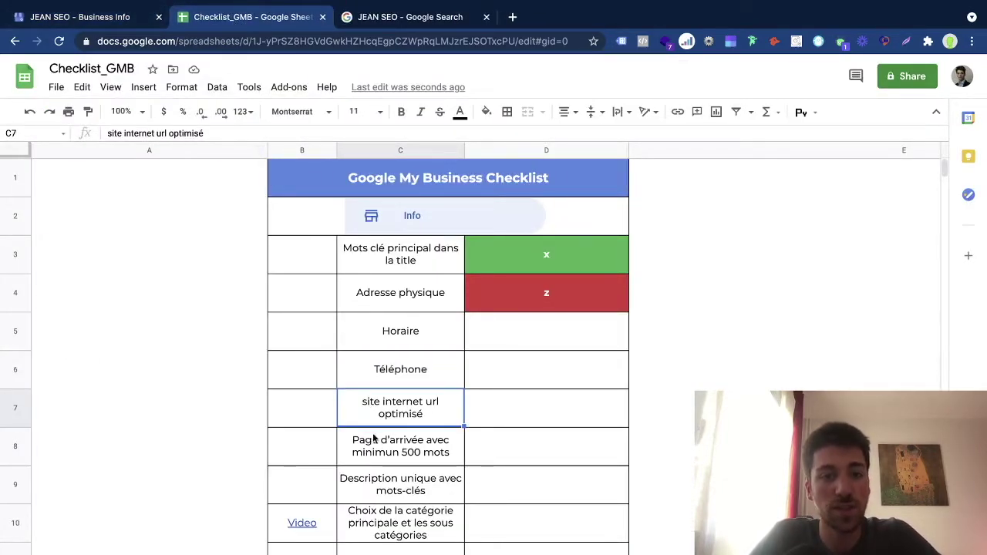
{"action": "key", "text": "ctrl+Page_Up"}
{"action": "scroll", "coordinate": [210, 329], "scroll_direction": "down", "scroll_amount": 2}
{"action": "scroll", "coordinate": [209, 329], "scroll_direction": "down", "scroll_amount": 2}
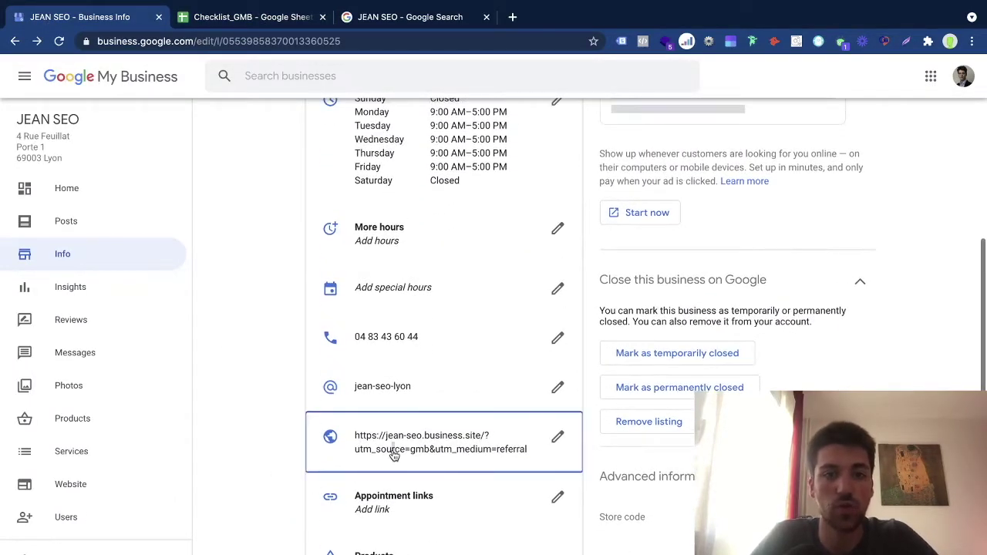
{"action": "left_click", "coordinate": [394, 455]}
{"action": "triple_click", "coordinate": [473, 306]}
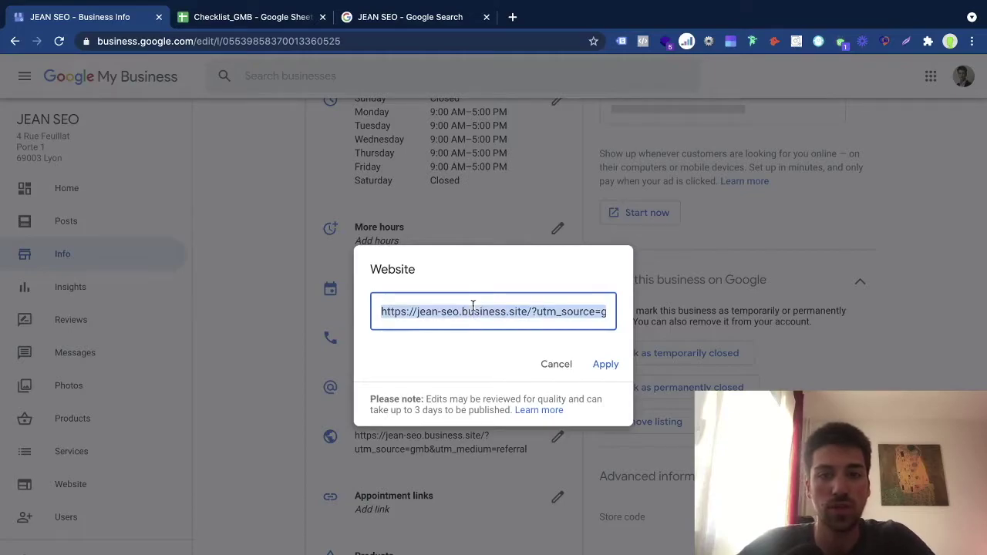
{"action": "left_click", "coordinate": [555, 363]}
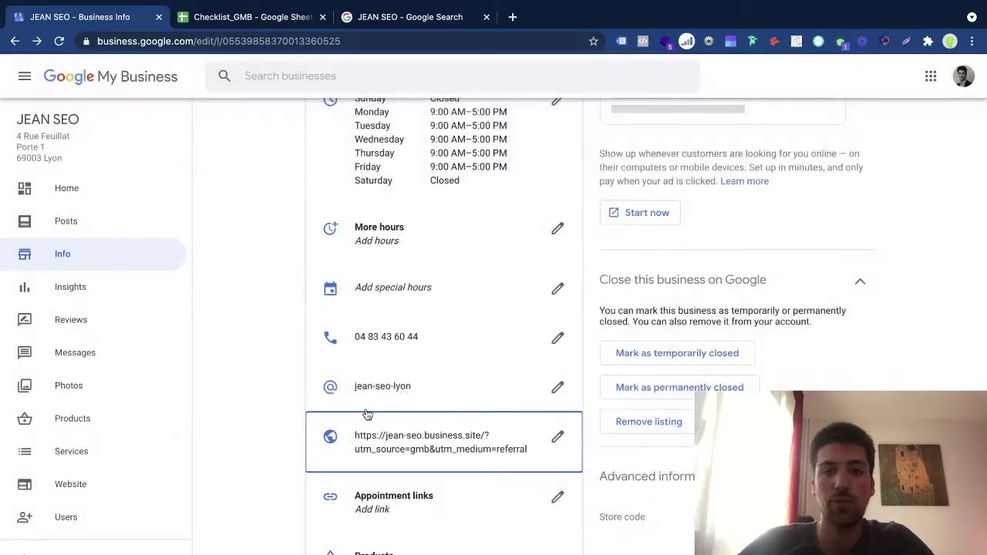
{"action": "scroll", "coordinate": [363, 412], "scroll_direction": "up", "scroll_amount": 5}
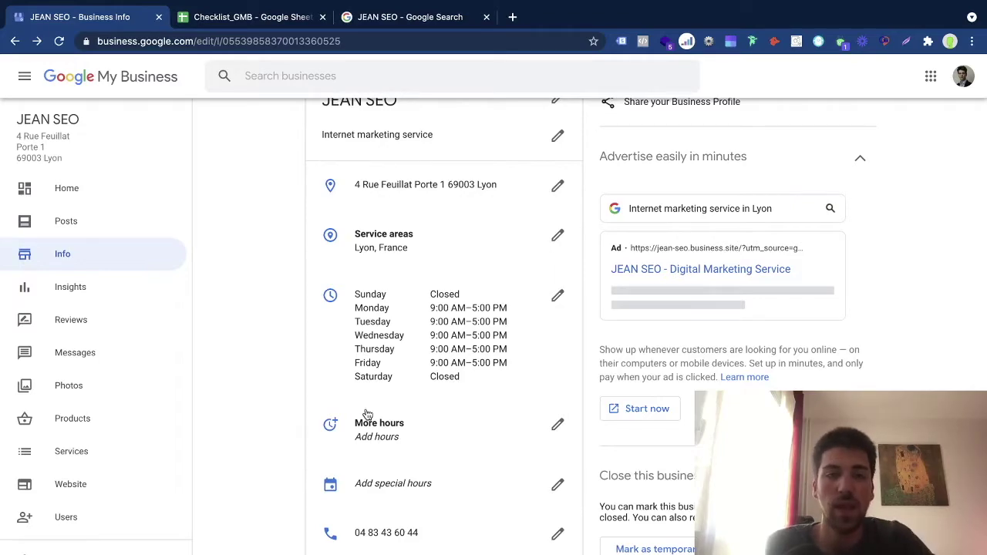
{"action": "scroll", "coordinate": [366, 415], "scroll_direction": "down", "scroll_amount": 3}
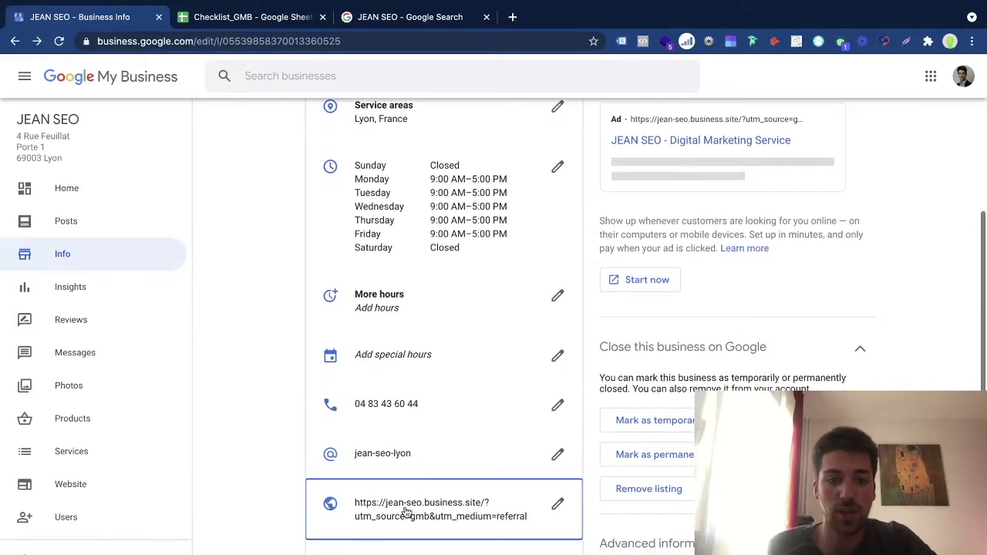
{"action": "left_click", "coordinate": [407, 511]}
{"action": "double_click", "coordinate": [425, 311]}
{"action": "left_click", "coordinate": [467, 321]}
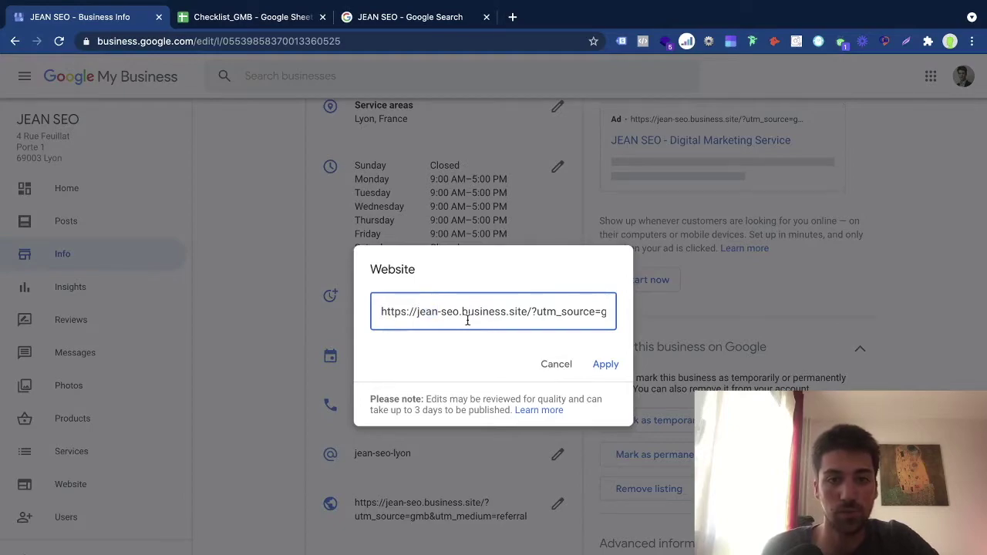
{"action": "left_click_drag", "start_coordinate": [530, 311], "coordinate": [767, 326]}
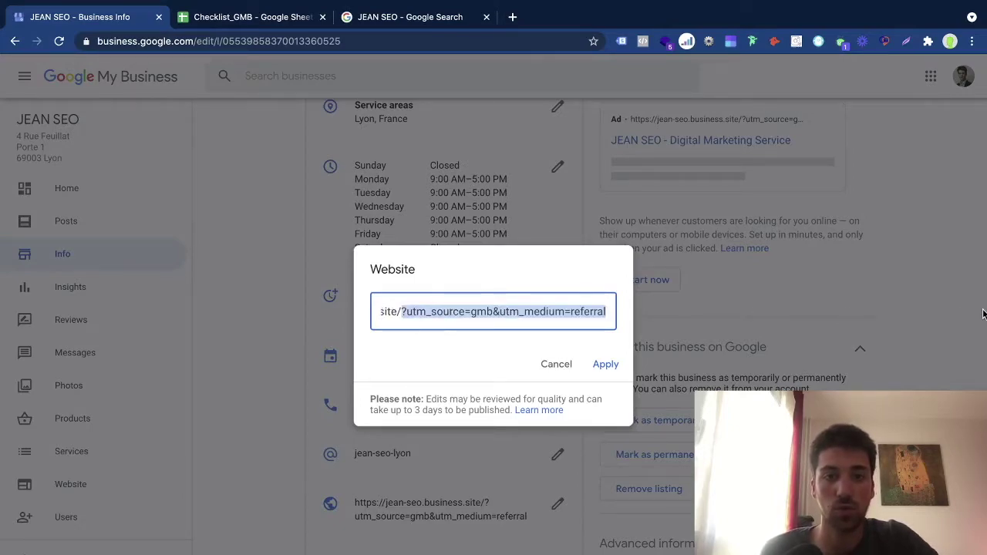
{"action": "key", "text": "BackSpace"}
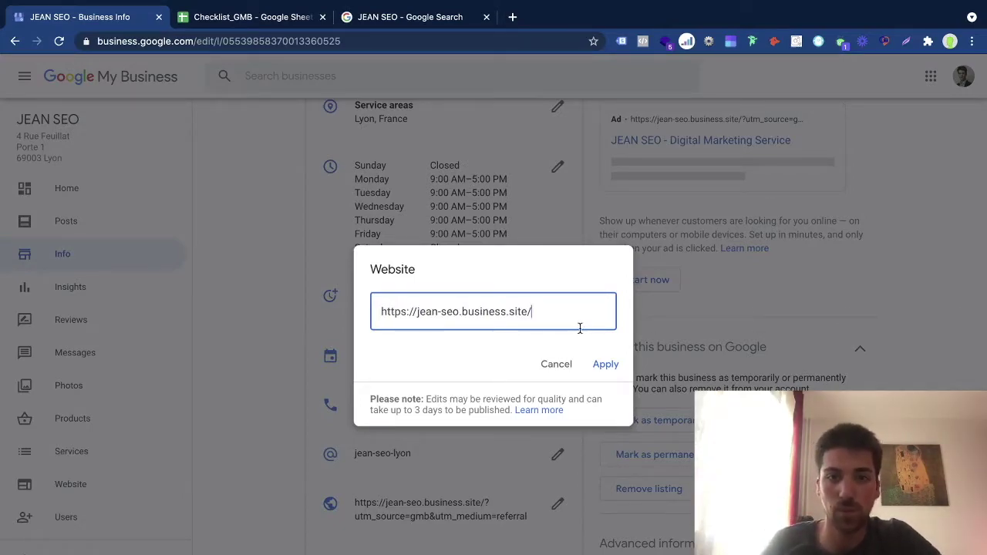
{"action": "type", "text": "seri"}
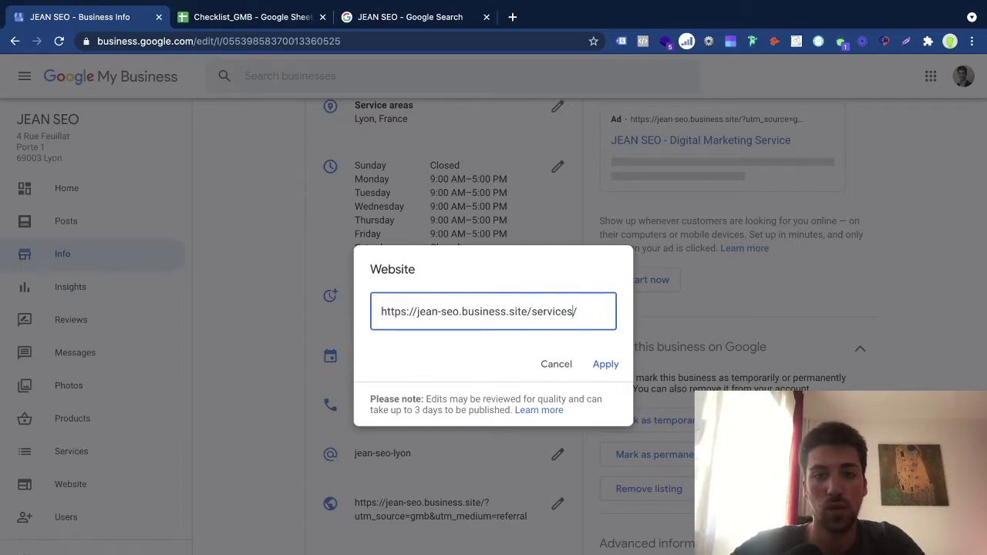
{"action": "type", "text": "ces-lyon/seo"}
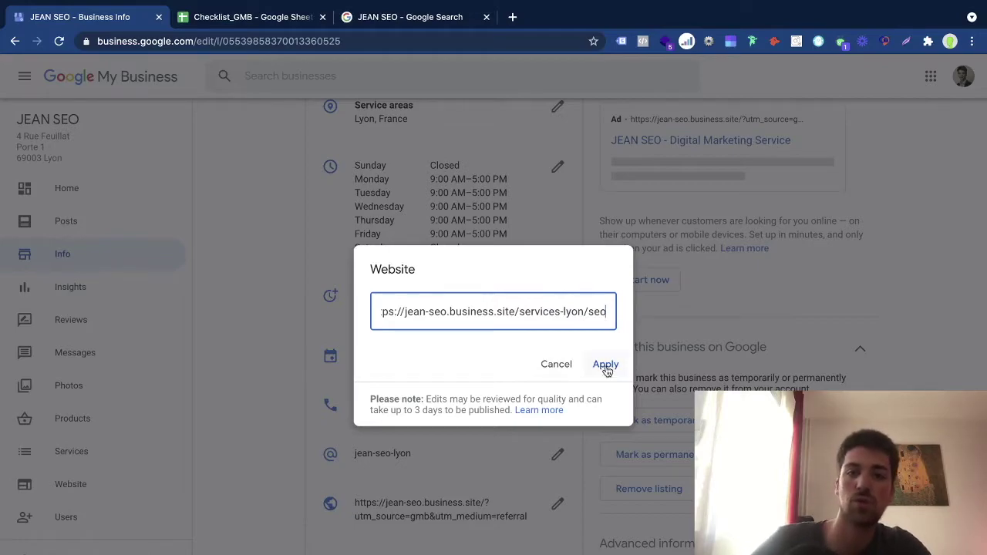
{"action": "double_click", "coordinate": [571, 311]}
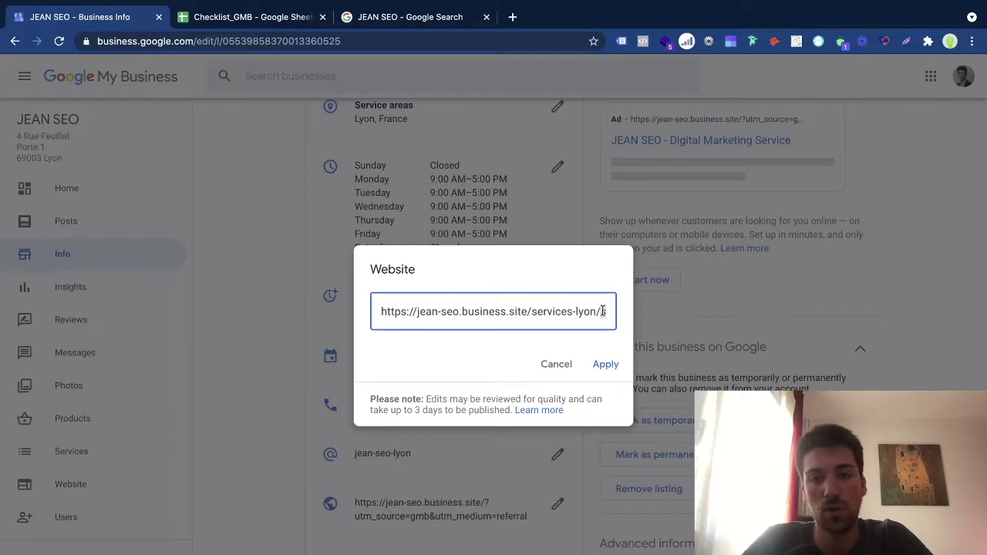
{"action": "left_click", "coordinate": [556, 363]}
Step: Compare the "Page d'arrivée avec minimun 500 mots" checklist item with the website entry on the business info page
{"action": "scroll", "coordinate": [242, 461], "scroll_direction": "down", "scroll_amount": 2}
{"action": "scroll", "coordinate": [243, 461], "scroll_direction": "down", "scroll_amount": 1}
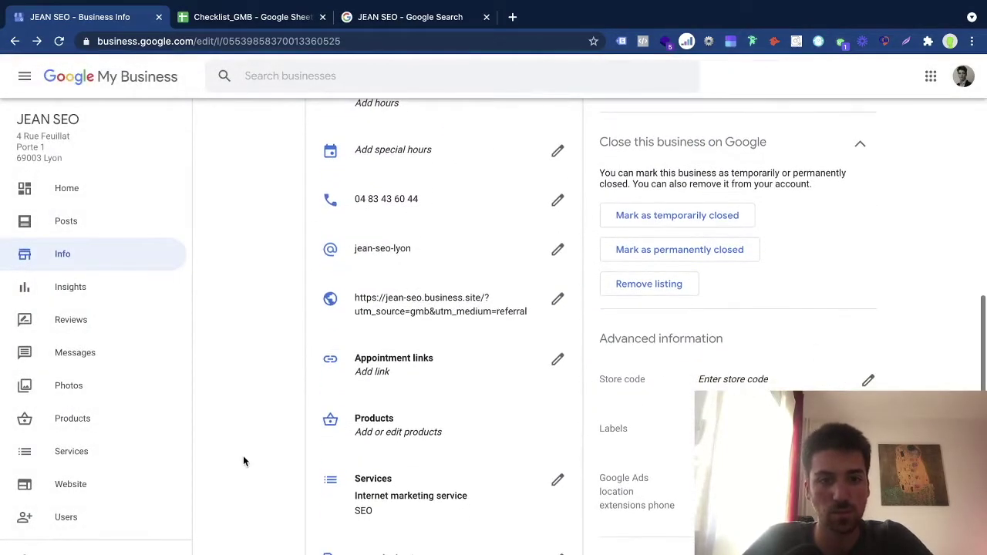
{"action": "left_click", "coordinate": [242, 17]}
{"action": "left_click", "coordinate": [360, 436]}
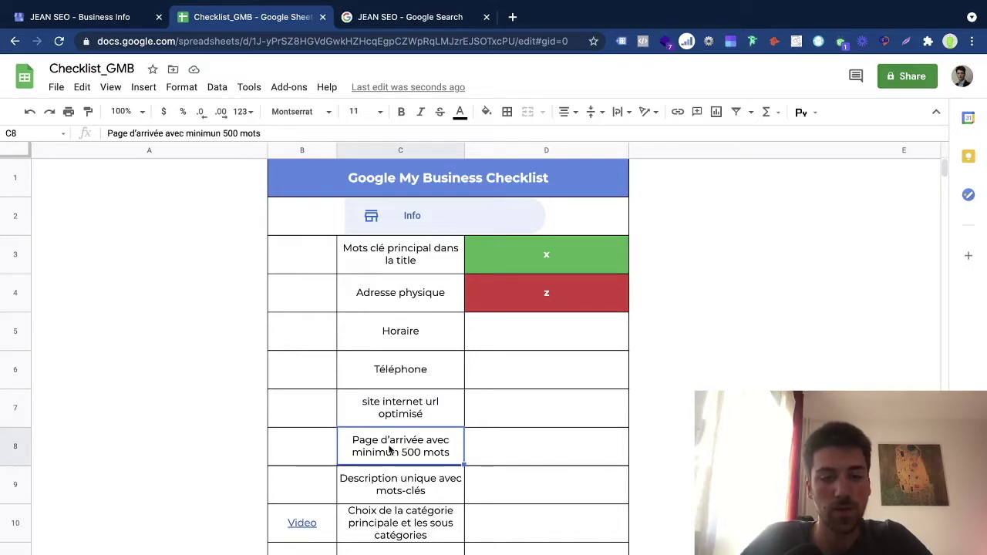
{"action": "key", "text": "ctrl+shift+Tab"}
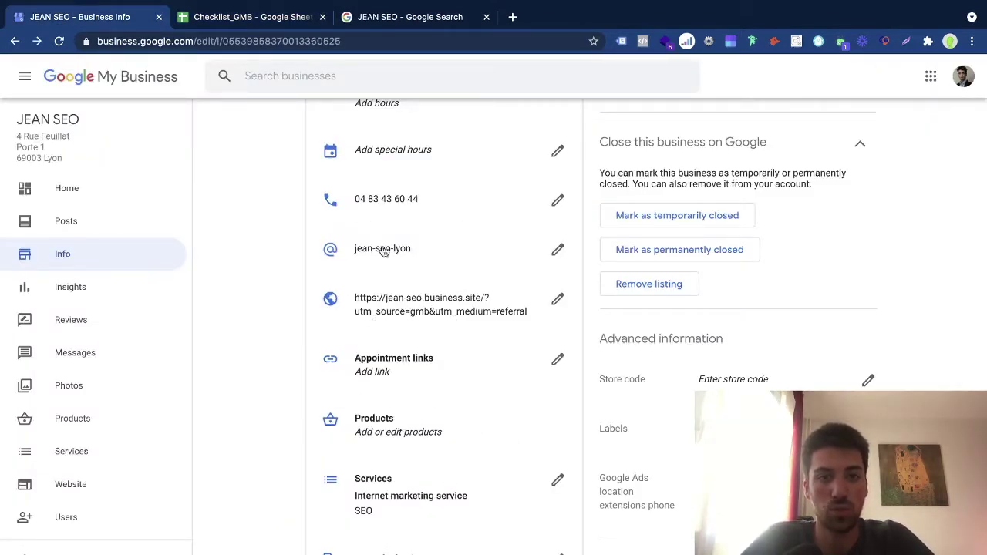
{"action": "left_click", "coordinate": [242, 19]}
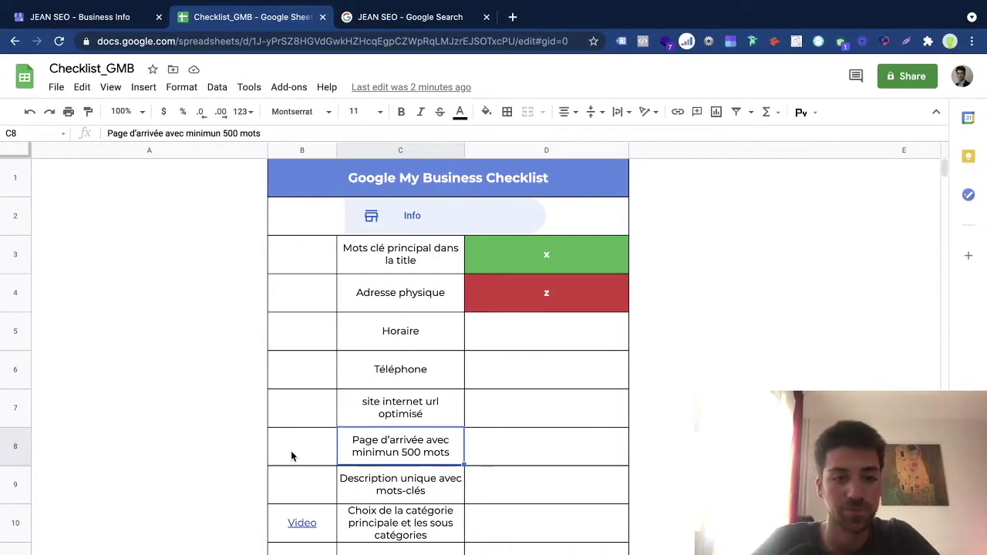
Step: Look at the checklist's description and category items and open the listing's business description editor to examine its character limit
{"action": "left_click", "coordinate": [414, 497]}
{"action": "left_click", "coordinate": [380, 524]}
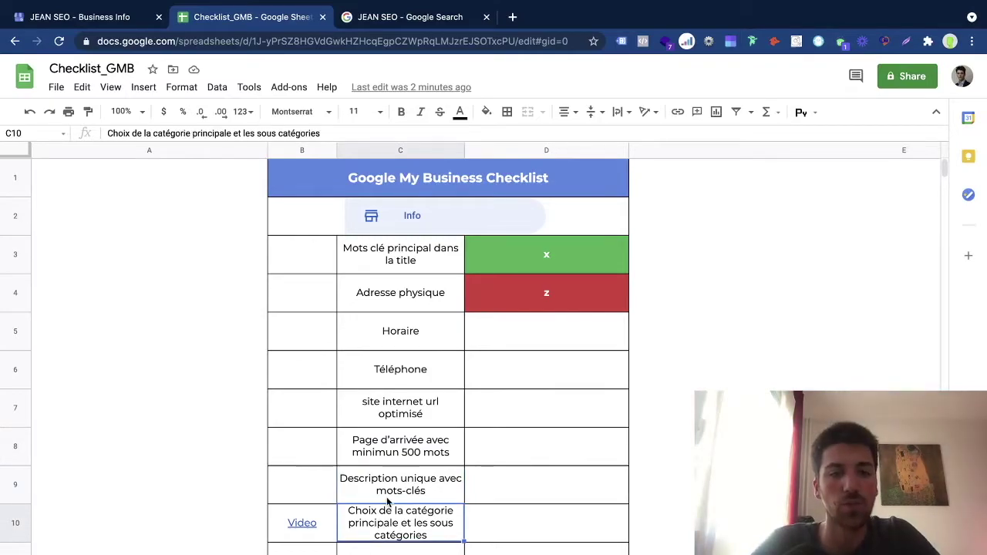
{"action": "left_click", "coordinate": [77, 16]}
{"action": "scroll", "coordinate": [260, 252], "scroll_direction": "down", "scroll_amount": 3}
{"action": "scroll", "coordinate": [295, 306], "scroll_direction": "down", "scroll_amount": 1}
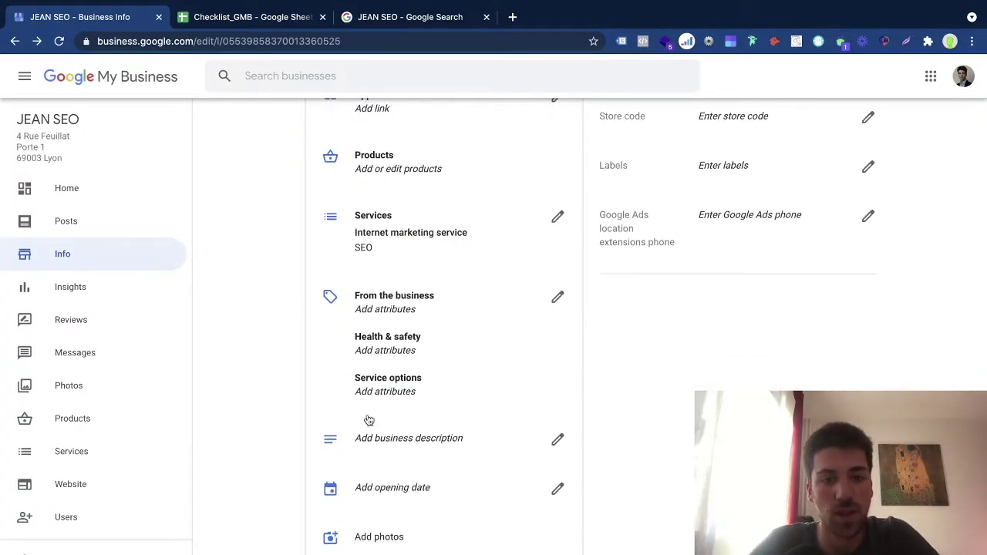
{"action": "left_click", "coordinate": [375, 437]}
{"action": "left_click", "coordinate": [409, 319]}
{"action": "left_click", "coordinate": [386, 326]}
{"action": "left_click", "coordinate": [454, 350]}
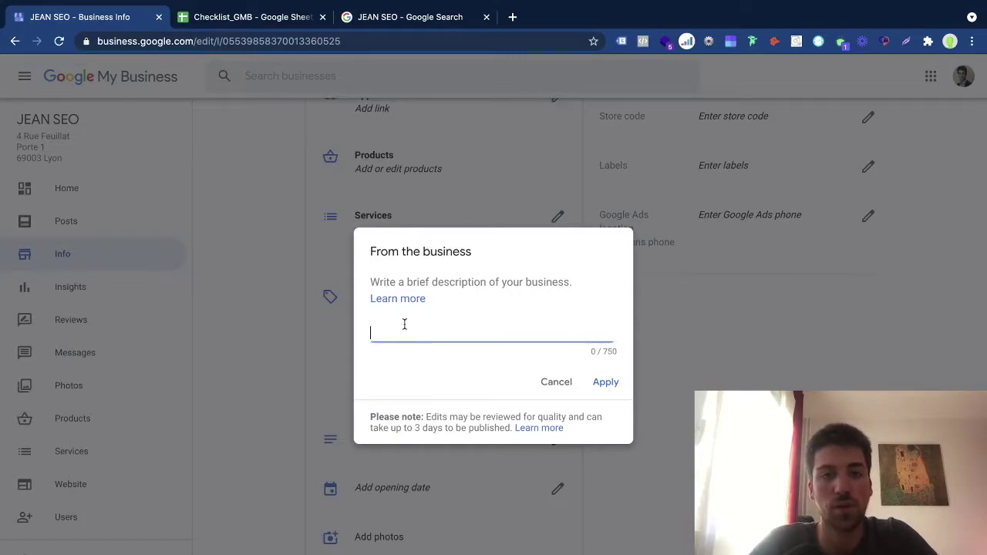
{"action": "left_click", "coordinate": [621, 354]}
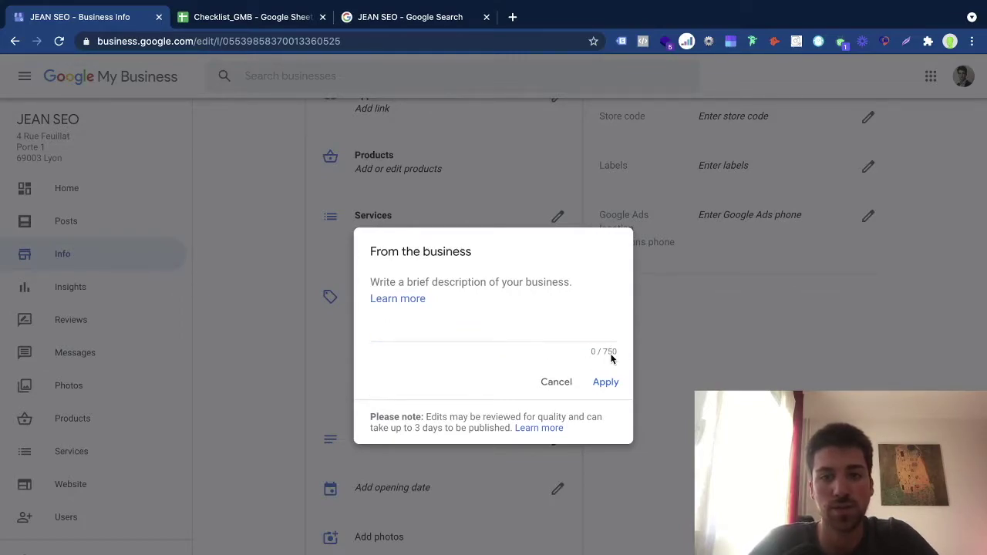
{"action": "left_click", "coordinate": [453, 333]}
{"action": "left_click", "coordinate": [402, 383]}
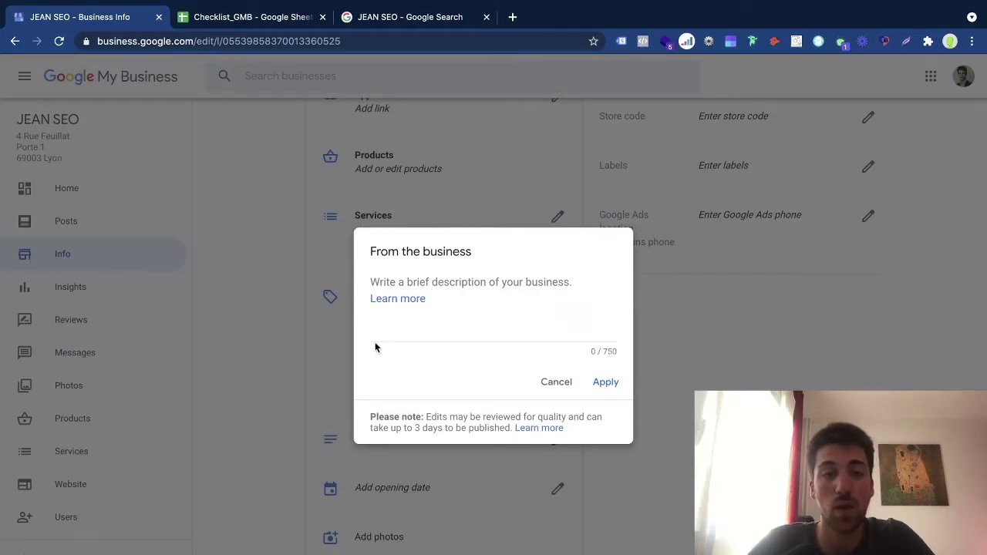
{"action": "left_click", "coordinate": [385, 331]}
{"action": "left_click", "coordinate": [393, 368]}
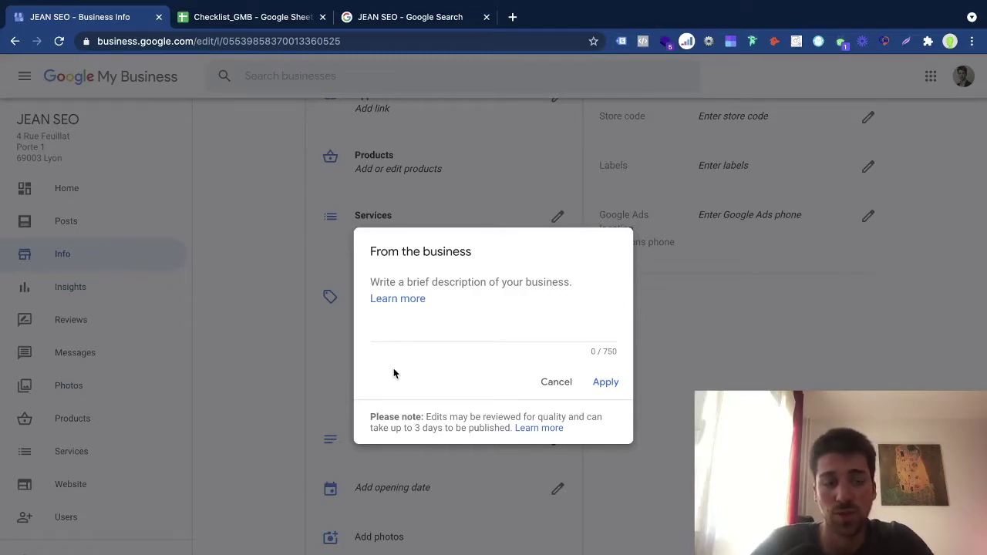
{"action": "left_click", "coordinate": [406, 333]}
{"action": "left_click", "coordinate": [413, 377]}
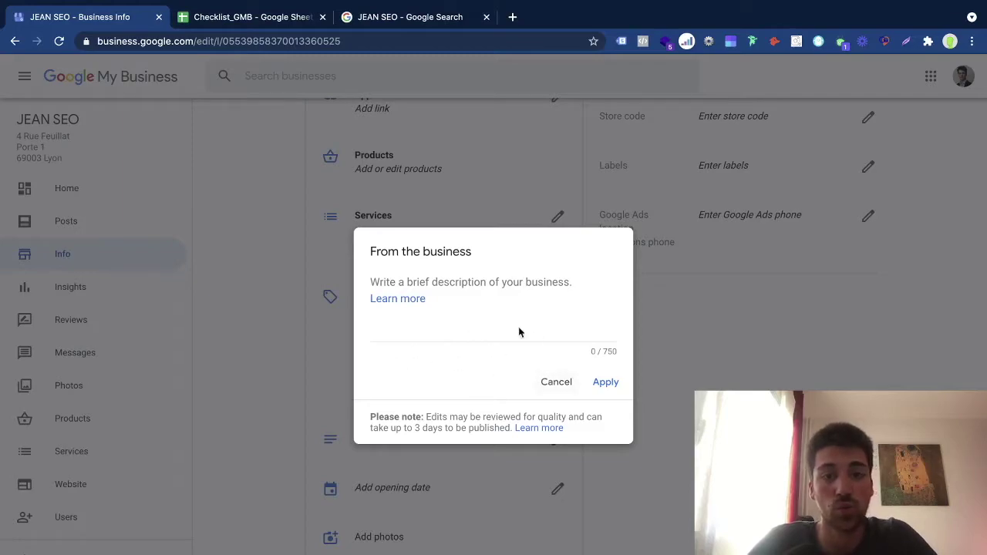
Step: Return to the checklist and preview the Video link beside the "Choix de la catégorie principale et les sous catégories" item
{"action": "left_click", "coordinate": [225, 19]}
{"action": "scroll", "coordinate": [509, 413], "scroll_direction": "down", "scroll_amount": 3}
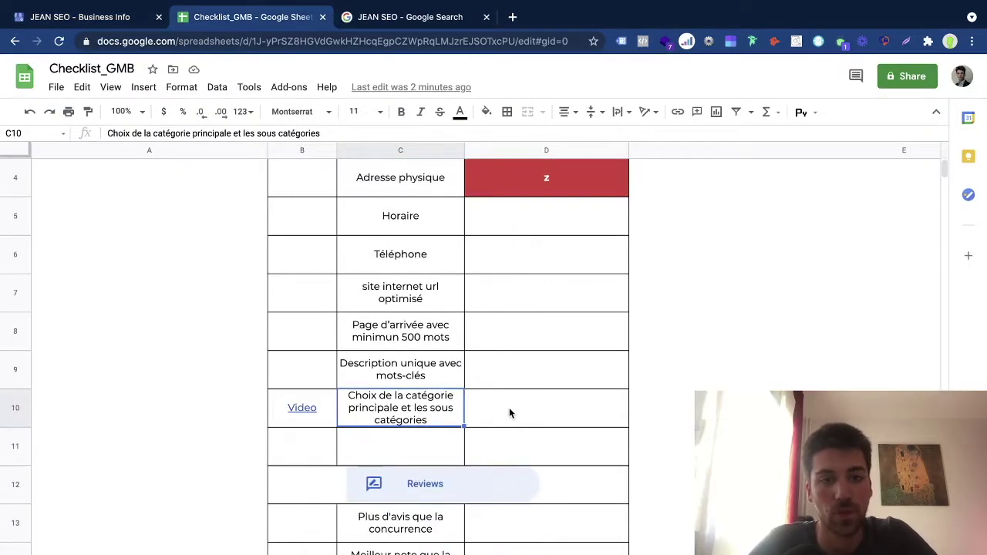
{"action": "left_click", "coordinate": [344, 497]}
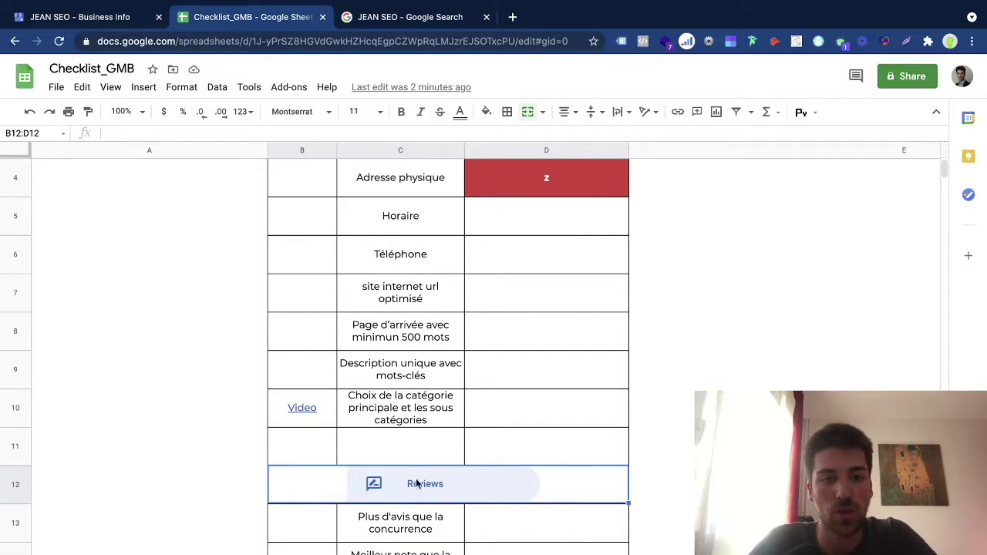
{"action": "left_click", "coordinate": [398, 417]}
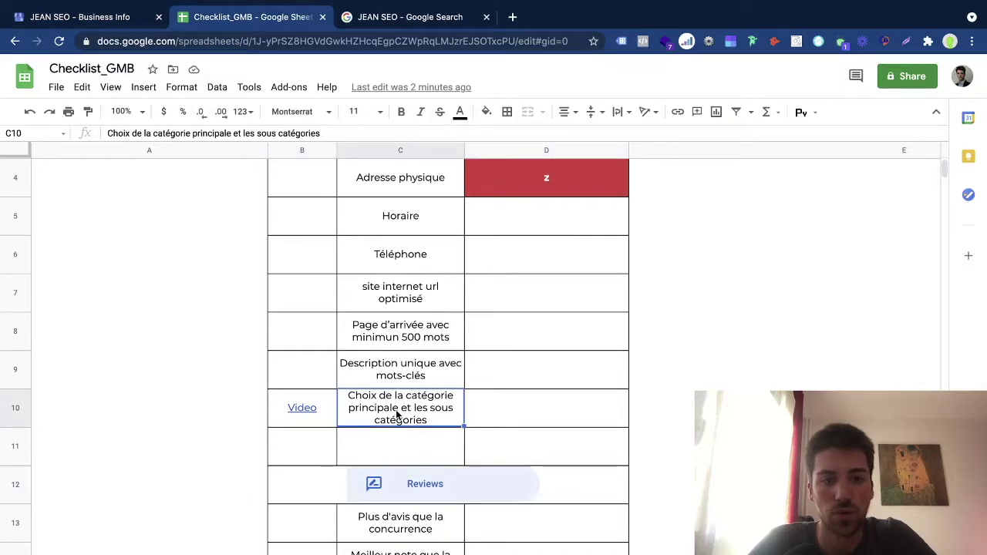
{"action": "left_click", "coordinate": [315, 392]}
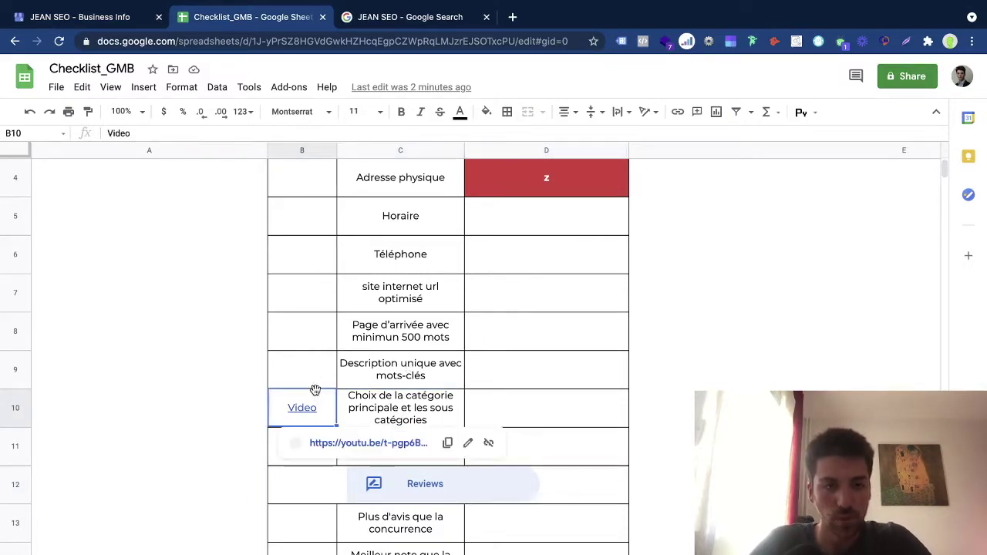
{"action": "left_click", "coordinate": [409, 345]}
{"action": "left_click", "coordinate": [394, 421]}
{"action": "left_click", "coordinate": [378, 373]}
{"action": "left_click", "coordinate": [389, 422]}
{"action": "left_click", "coordinate": [311, 397]}
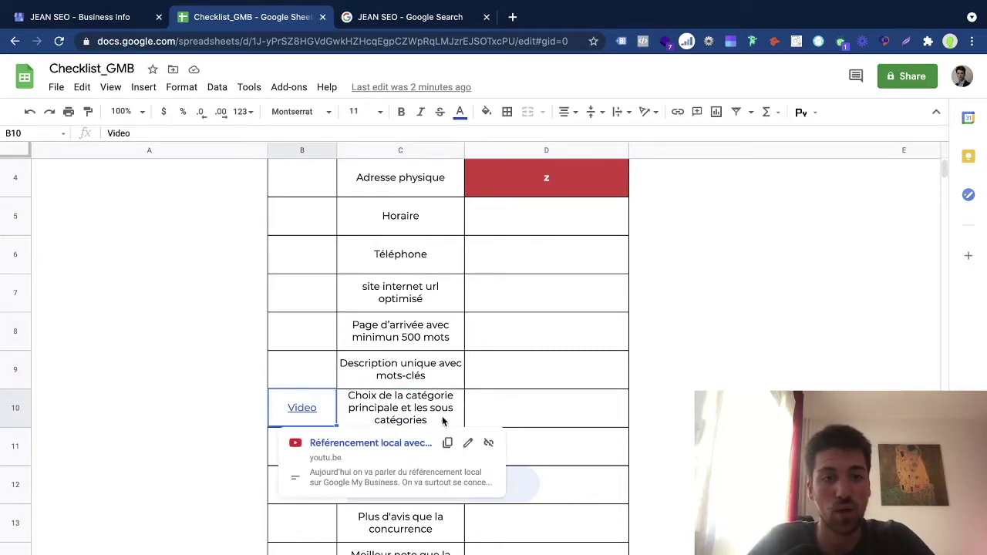
{"action": "left_click", "coordinate": [409, 408]}
{"action": "left_click", "coordinate": [420, 346]}
{"action": "left_click", "coordinate": [381, 418]}
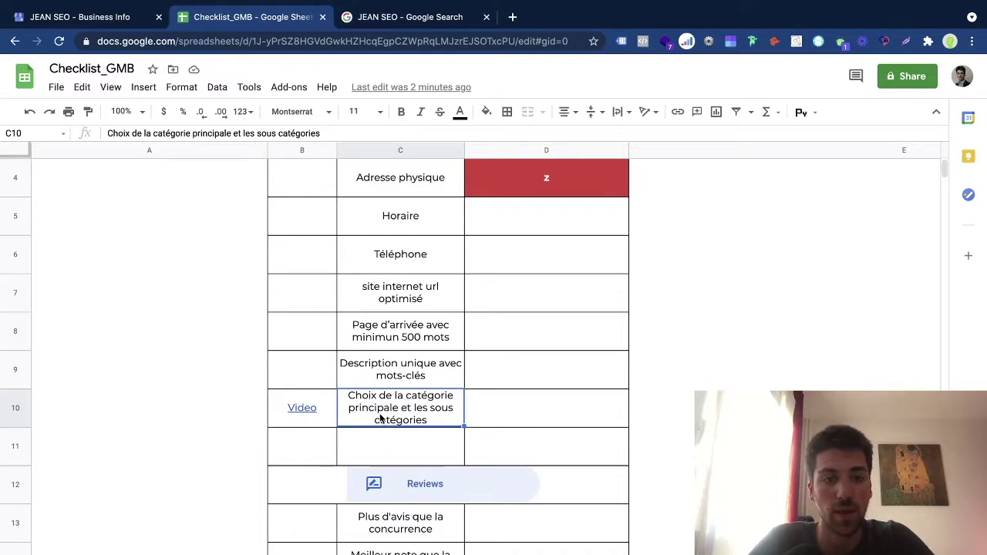
{"action": "left_click", "coordinate": [401, 371]}
{"action": "left_click", "coordinate": [407, 413]}
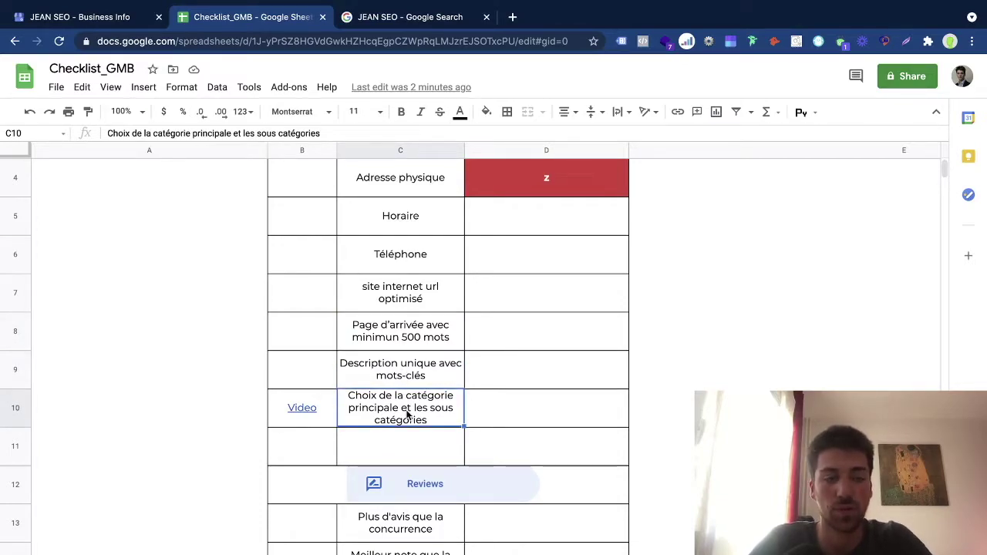
Step: Open the category choice item in C10 for editing and highlight the words "les sous catégories"
{"action": "double_click", "coordinate": [405, 414]}
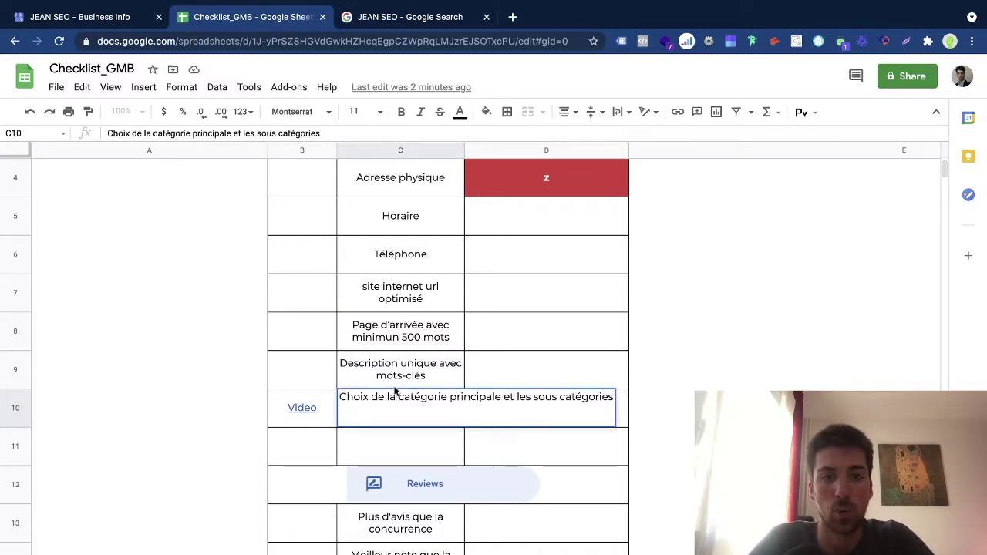
{"action": "left_click", "coordinate": [391, 365]}
{"action": "left_click", "coordinate": [391, 409]}
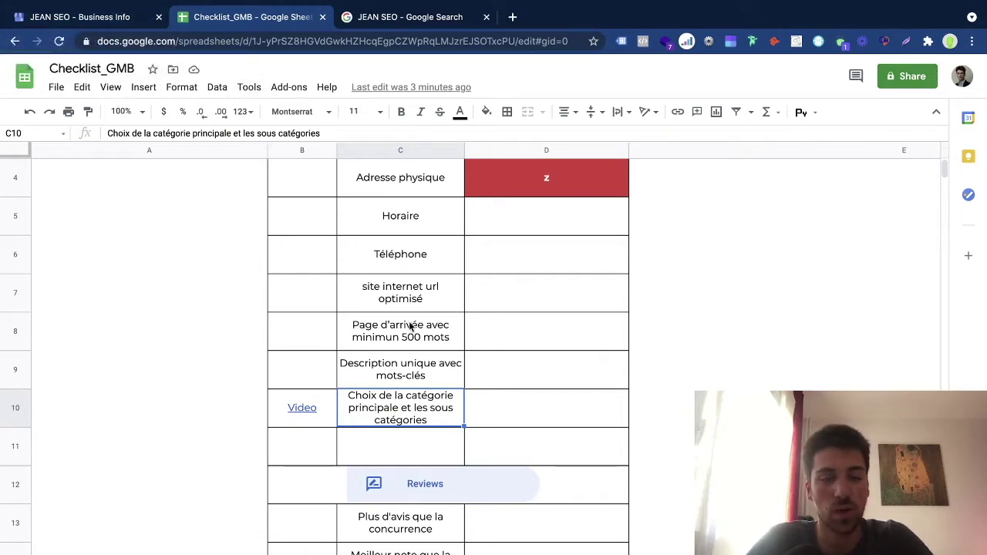
{"action": "double_click", "coordinate": [429, 414]}
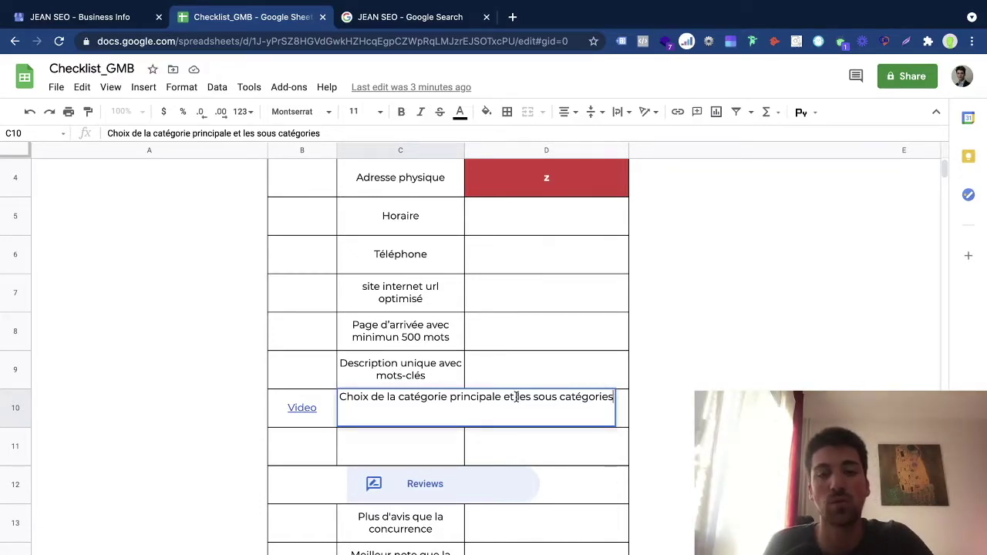
{"action": "left_click_drag", "start_coordinate": [516, 396], "coordinate": [649, 399]}
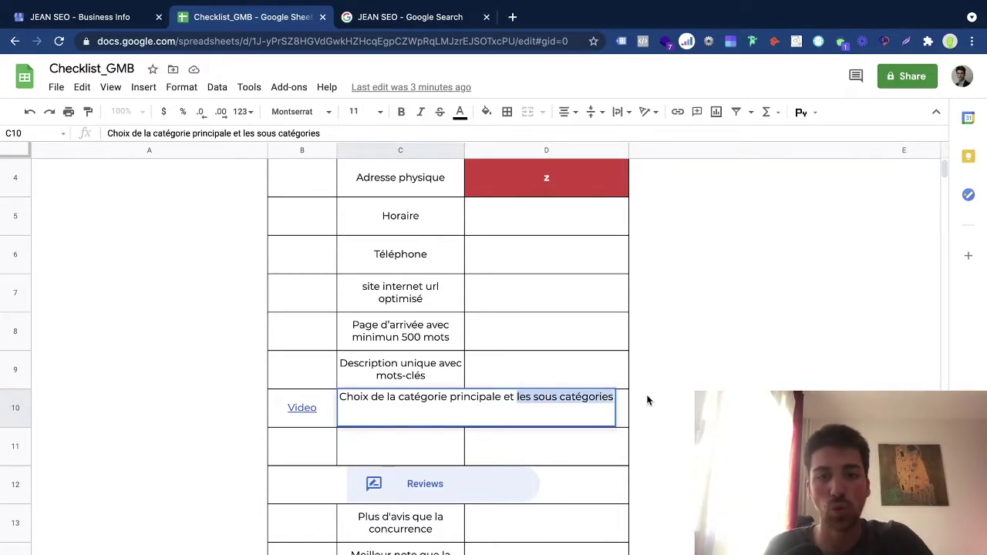
Step: Switch to the Business Info page, cancel the description editor and open the listing's category editor
{"action": "left_click", "coordinate": [100, 15]}
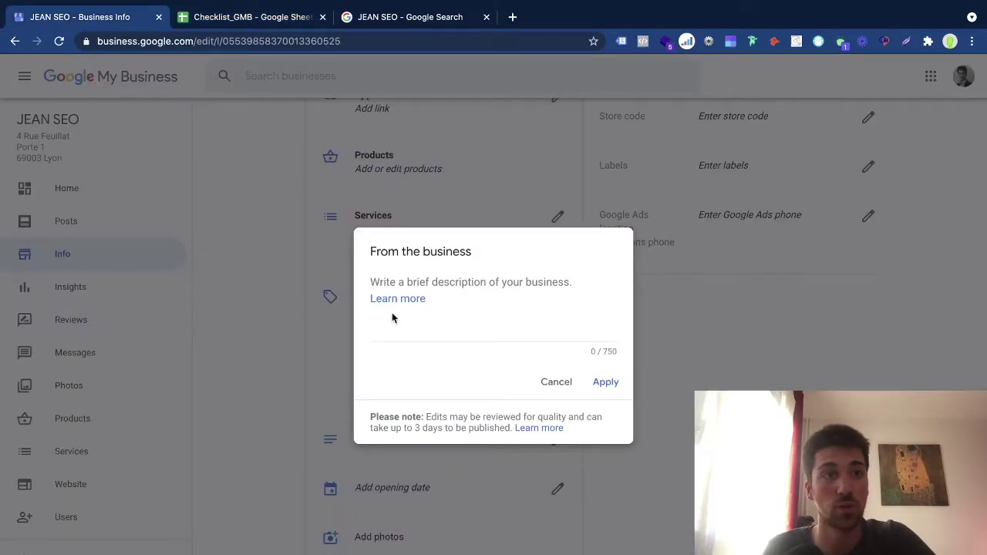
{"action": "left_click", "coordinate": [556, 381]}
{"action": "scroll", "coordinate": [276, 337], "scroll_direction": "up", "scroll_amount": 8}
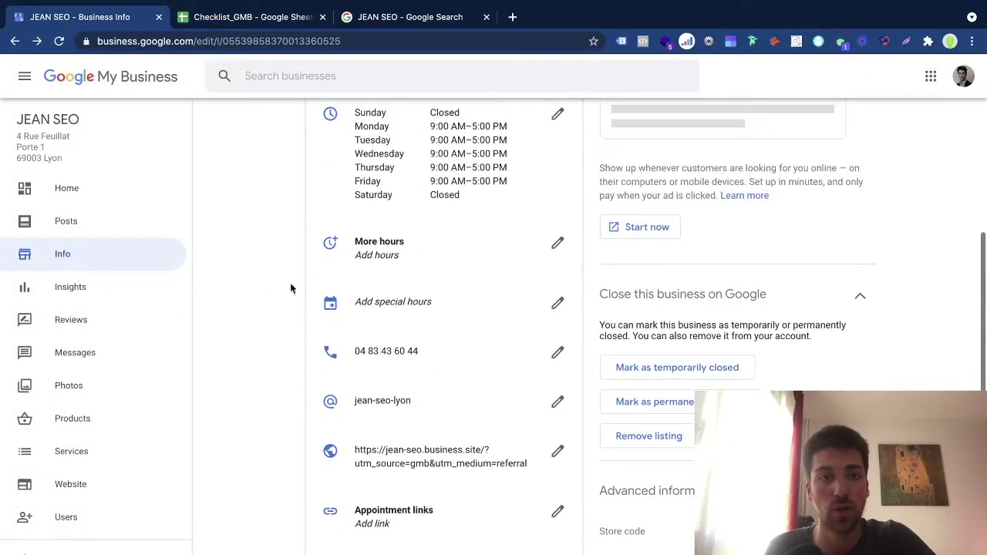
{"action": "scroll", "coordinate": [297, 274], "scroll_direction": "up", "scroll_amount": 3}
{"action": "left_click", "coordinate": [391, 253]}
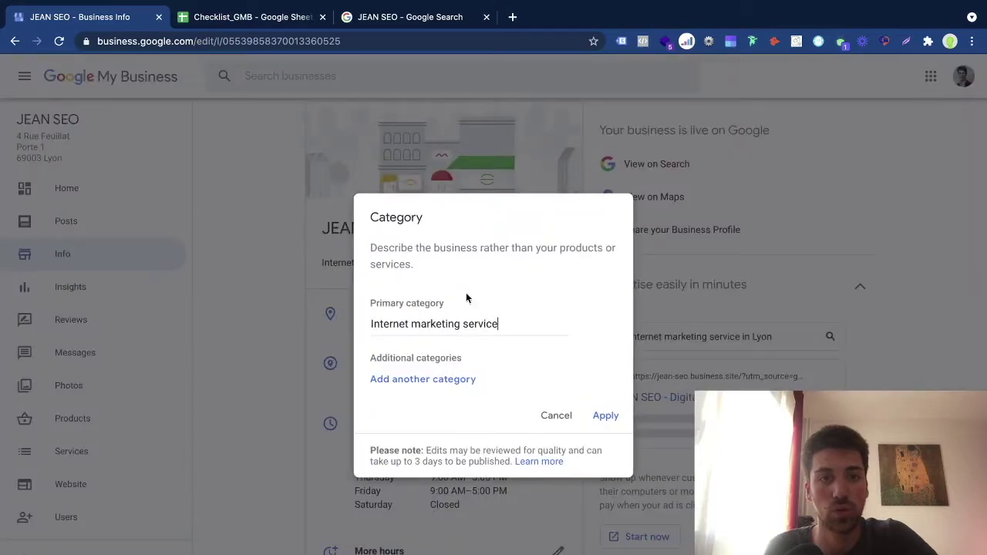
Step: Examine the primary category entry, the guidance text and the additional categories section in the Category dialog
{"action": "double_click", "coordinate": [401, 324]}
{"action": "left_click", "coordinate": [454, 247]}
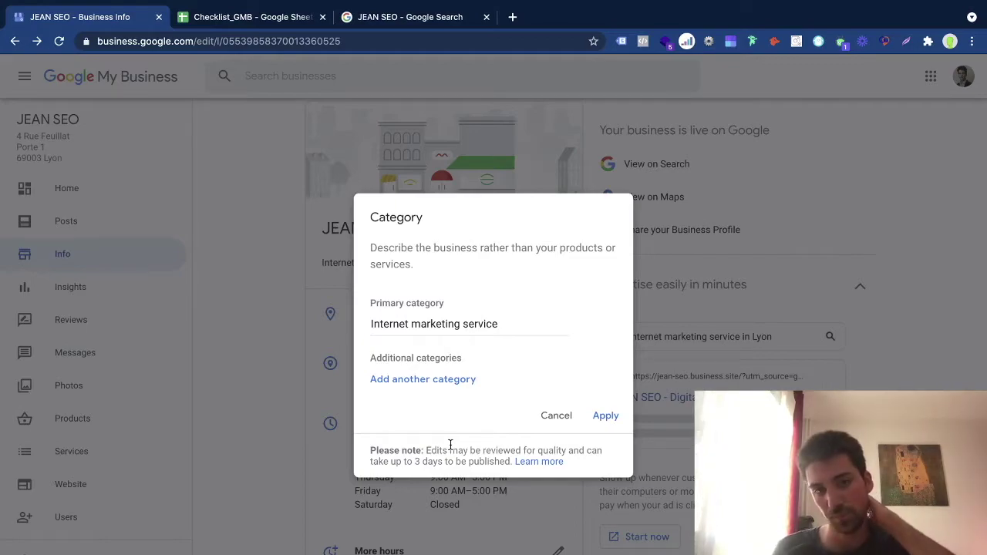
{"action": "left_click", "coordinate": [409, 322]}
{"action": "left_click", "coordinate": [413, 286]}
{"action": "left_click_drag", "start_coordinate": [417, 266], "coordinate": [364, 215]}
{"action": "left_click", "coordinate": [434, 268]}
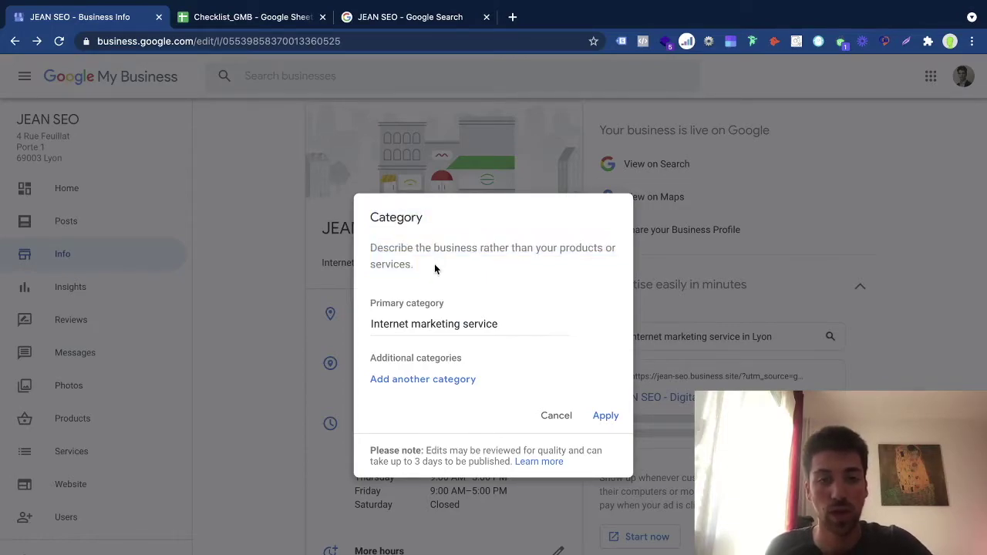
{"action": "left_click", "coordinate": [536, 322]}
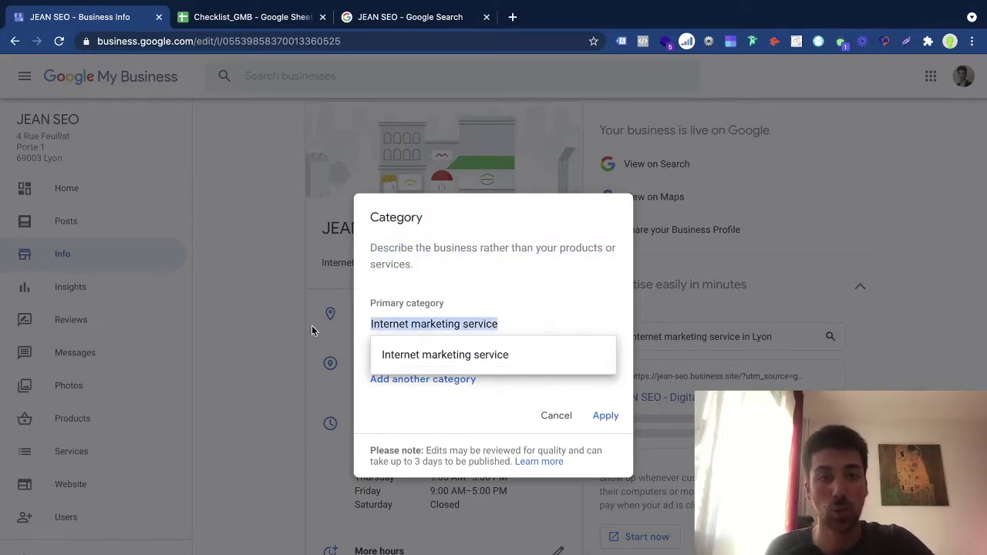
{"action": "double_click", "coordinate": [383, 299]}
{"action": "left_click", "coordinate": [452, 299]}
{"action": "left_click_drag", "start_coordinate": [352, 359], "coordinate": [505, 359]}
{"action": "left_click", "coordinate": [412, 356]}
{"action": "triple_click", "coordinate": [412, 355]}
{"action": "left_click", "coordinate": [375, 353]}
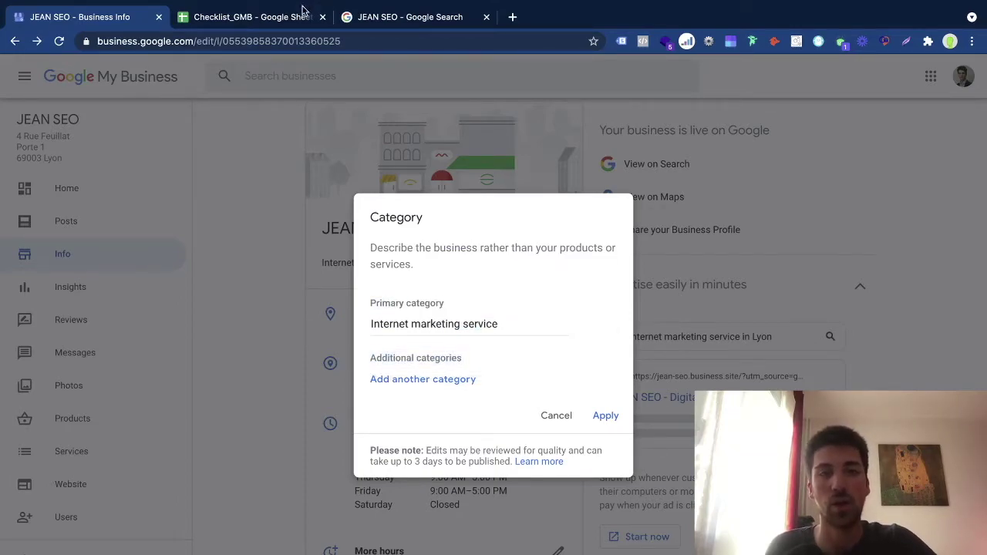
Step: Return to the checklist, preview the category item's Video link and look at the Reviews section below it
{"action": "left_click", "coordinate": [302, 12]}
{"action": "left_click", "coordinate": [274, 413]}
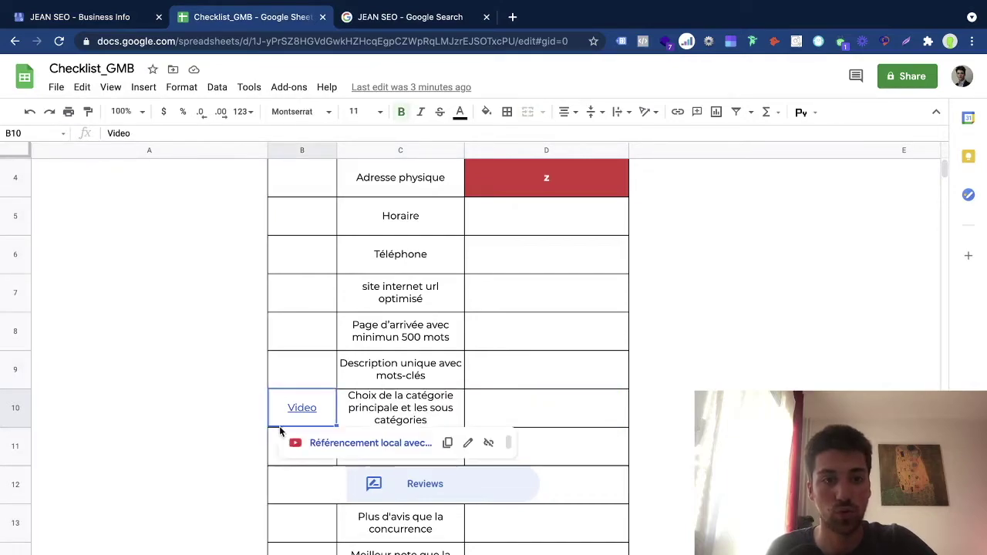
{"action": "left_click", "coordinate": [409, 402]}
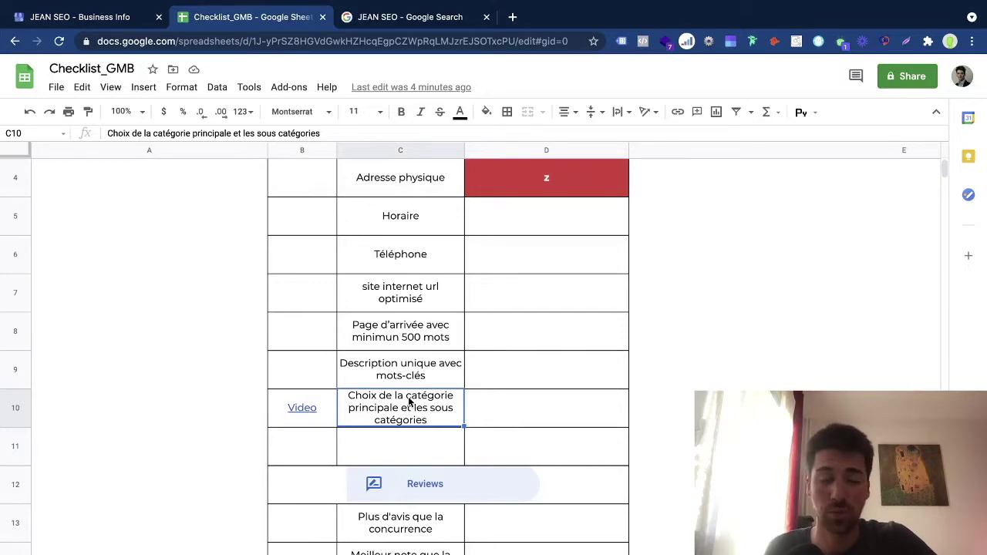
{"action": "scroll", "coordinate": [522, 289], "scroll_direction": "down", "scroll_amount": 4}
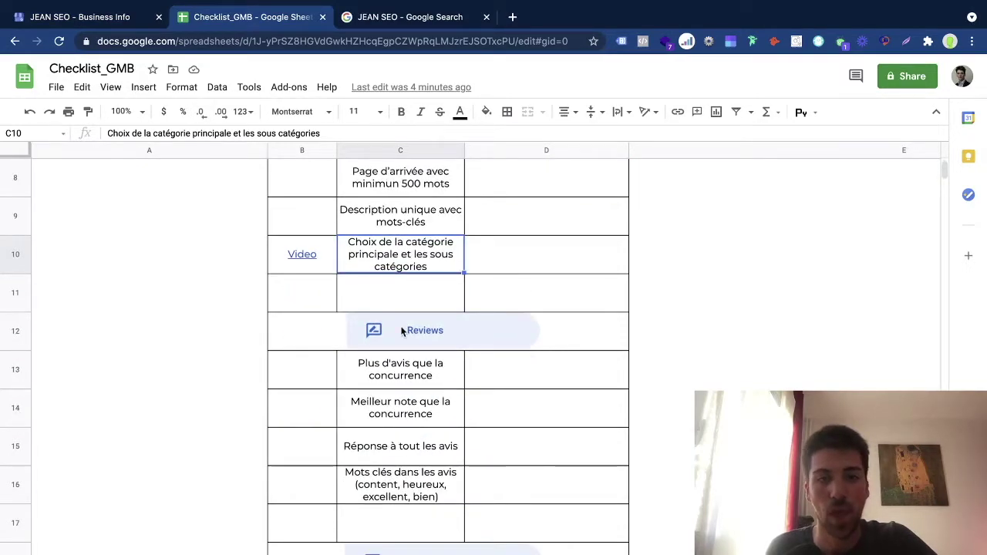
{"action": "left_click", "coordinate": [417, 330]}
{"action": "left_click", "coordinate": [376, 364]}
Step: Go back to the business listing, cancel the category editor and open the Reviews page
{"action": "left_click", "coordinate": [81, 20]}
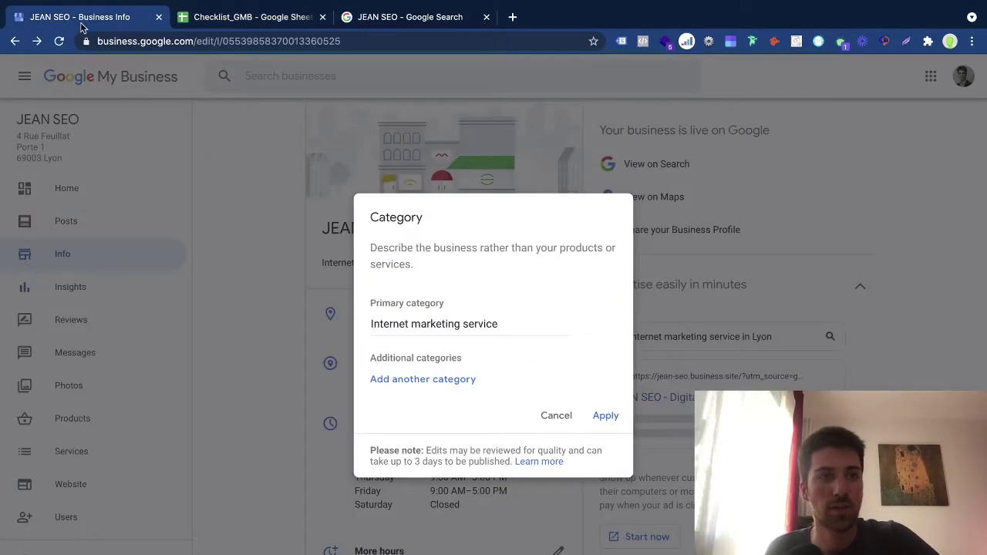
{"action": "left_click", "coordinate": [554, 418]}
{"action": "scroll", "coordinate": [258, 448], "scroll_direction": "down", "scroll_amount": 2}
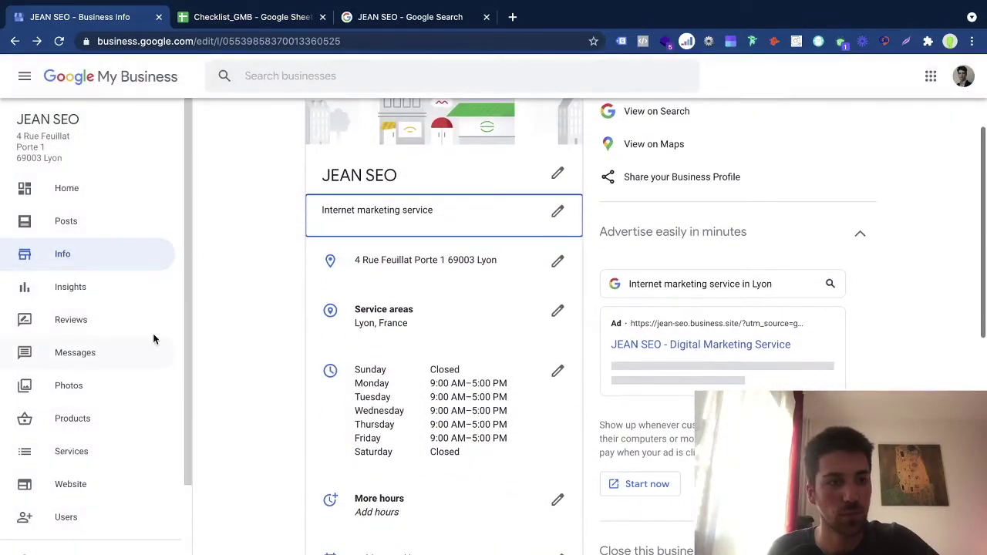
{"action": "left_click", "coordinate": [96, 319]}
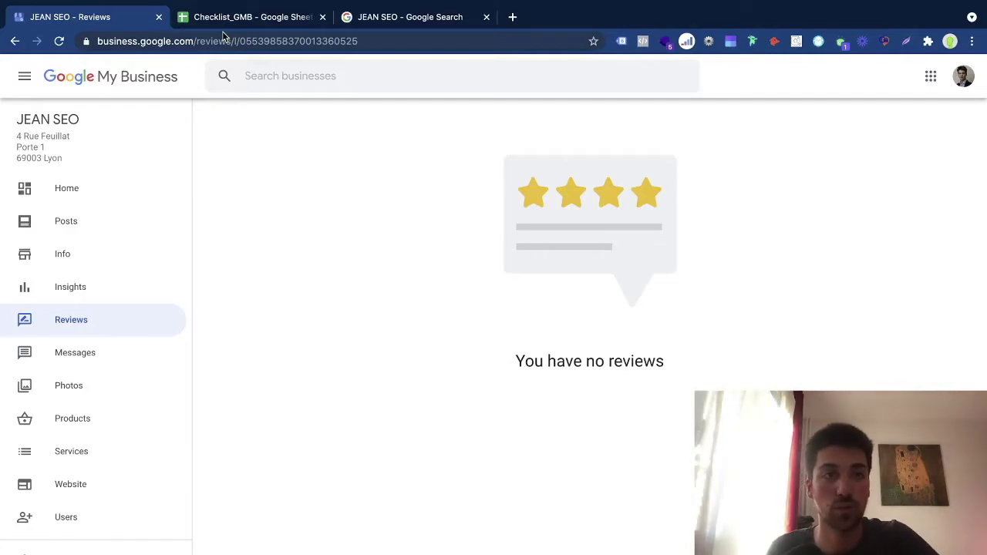
Step: Go through the checklist's four Reviews items in C13 to C16 and open "Mots clés dans les avis" for editing
{"action": "left_click", "coordinate": [238, 23]}
{"action": "scroll", "coordinate": [365, 289], "scroll_direction": "down", "scroll_amount": 1}
{"action": "left_click", "coordinate": [368, 398]}
{"action": "left_click", "coordinate": [402, 327]}
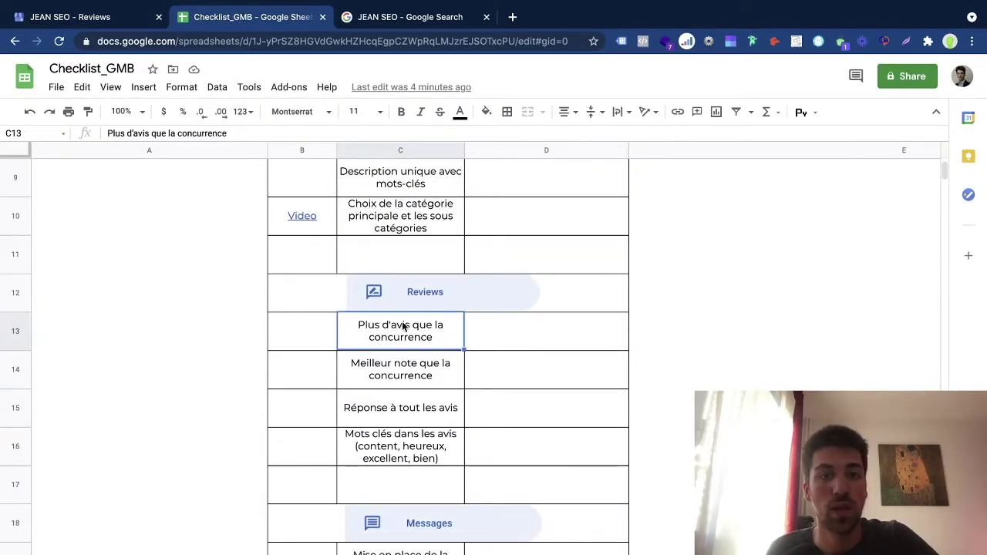
{"action": "left_click", "coordinate": [383, 374]}
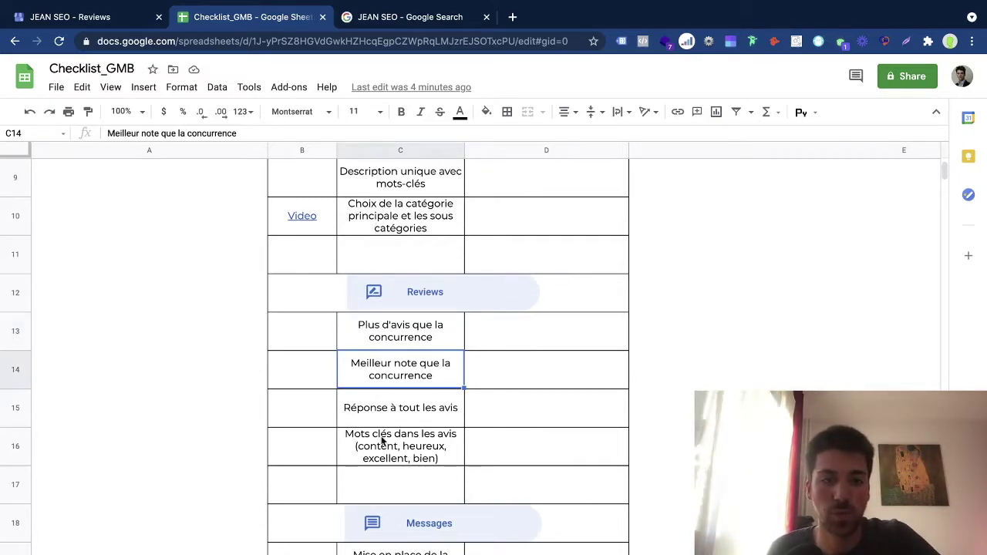
{"action": "left_click", "coordinate": [430, 420]}
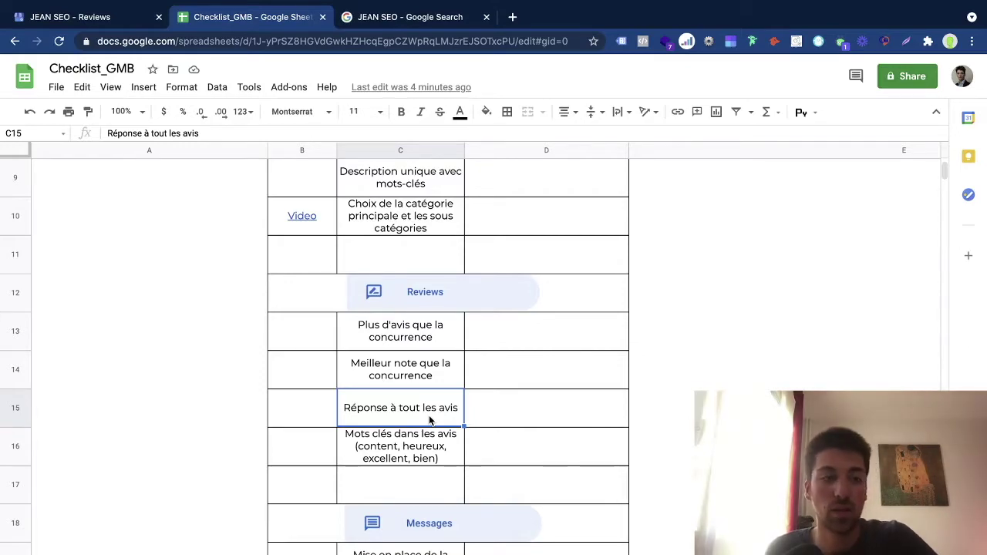
{"action": "left_click", "coordinate": [391, 439]}
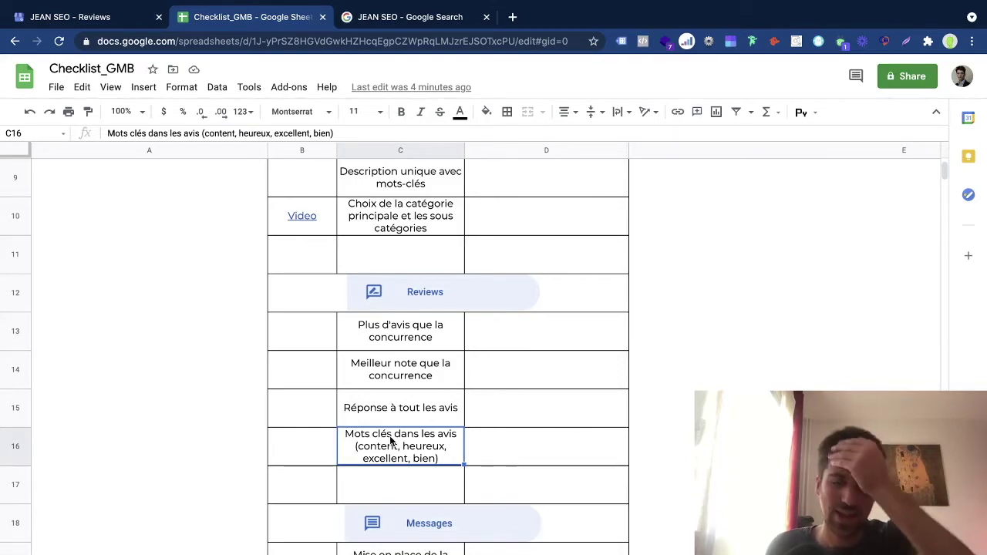
{"action": "double_click", "coordinate": [415, 453]}
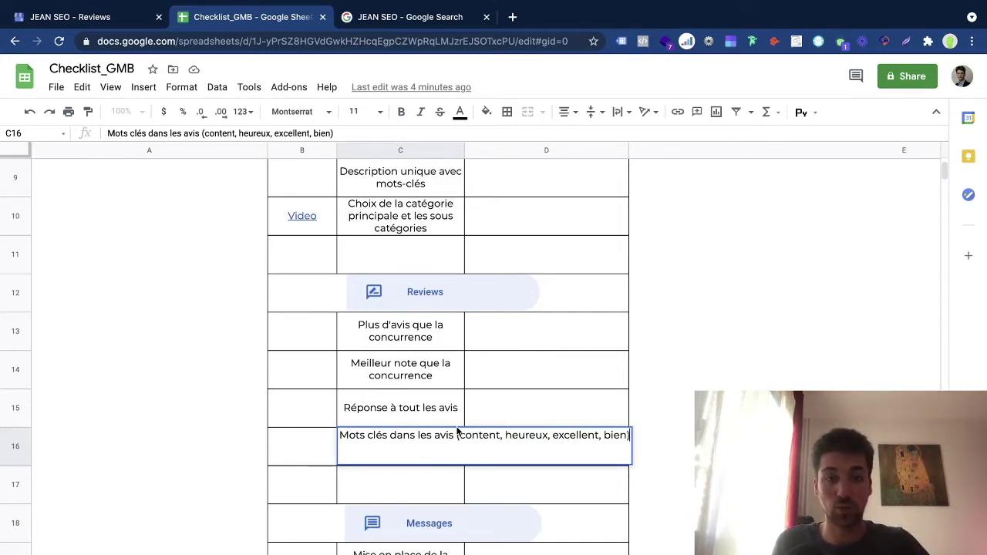
Step: Switch to the business listing and open its Messages page to view the conversation list
{"action": "left_click", "coordinate": [106, 16]}
{"action": "left_click", "coordinate": [82, 361]}
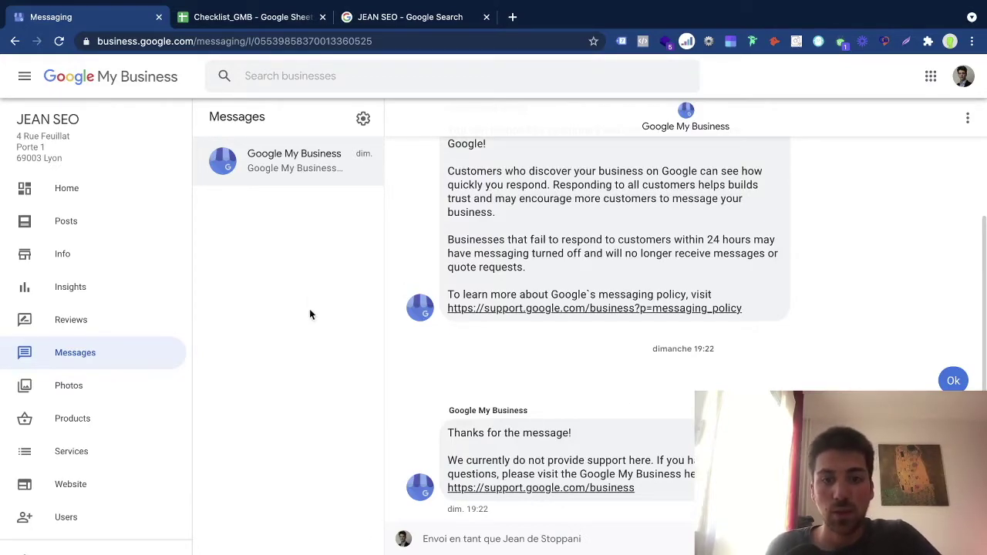
{"action": "right_click", "coordinate": [274, 237]}
{"action": "left_click", "coordinate": [249, 237]}
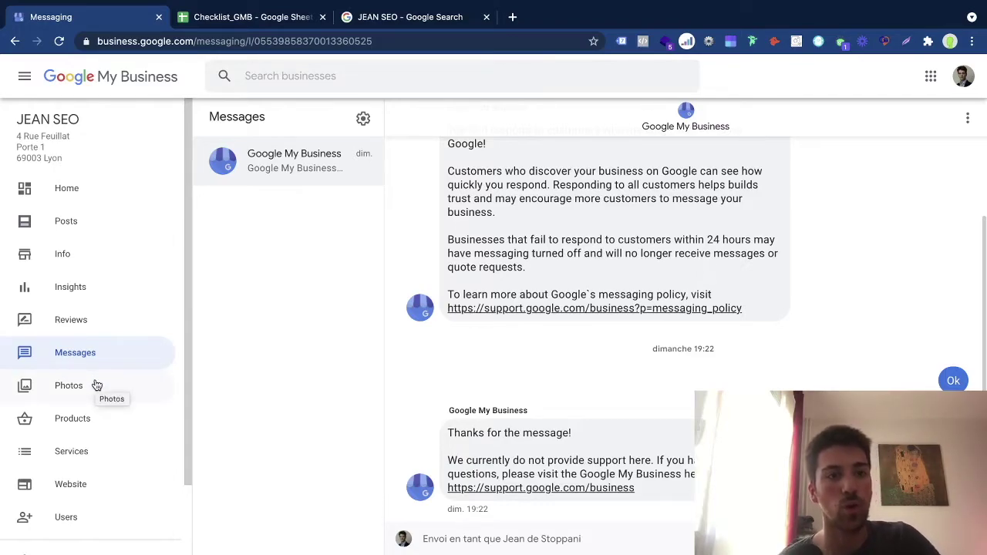
Step: Return to the checklist and look at the Messages and Photos sections, selecting the "3x Au travail Photos" item
{"action": "key", "text": "ctrl+Tab"}
{"action": "scroll", "coordinate": [324, 447], "scroll_direction": "down", "scroll_amount": 3}
{"action": "left_click", "coordinate": [401, 498]}
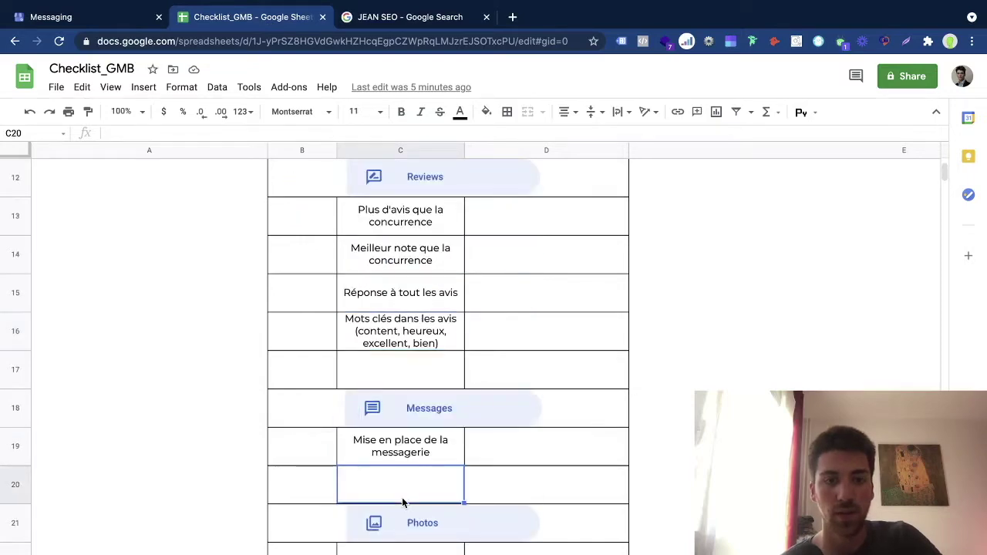
{"action": "scroll", "coordinate": [432, 445], "scroll_direction": "down", "scroll_amount": 4}
{"action": "left_click", "coordinate": [416, 411]}
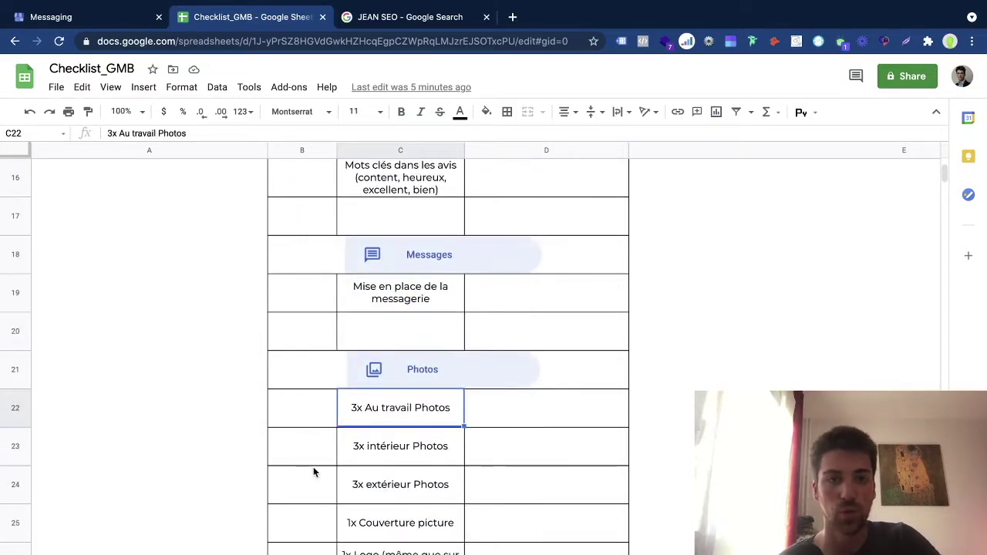
{"action": "scroll", "coordinate": [313, 472], "scroll_direction": "down", "scroll_amount": 1}
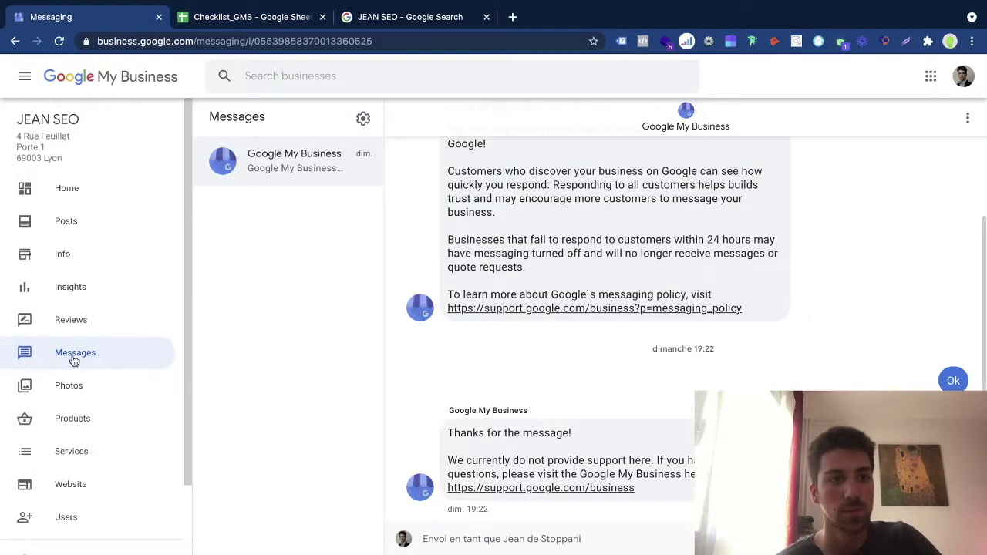
Step: Open the listing's Photos page and examine the descriptions of the Cover, Video and Interior cards
{"action": "left_click", "coordinate": [71, 383]}
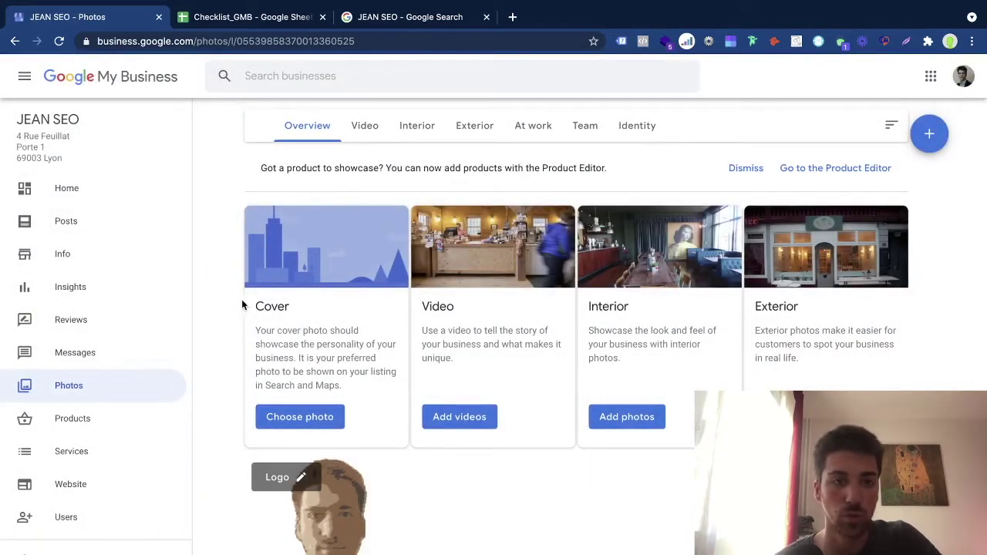
{"action": "left_click_drag", "start_coordinate": [248, 304], "coordinate": [324, 356]}
{"action": "triple_click", "coordinate": [324, 357]}
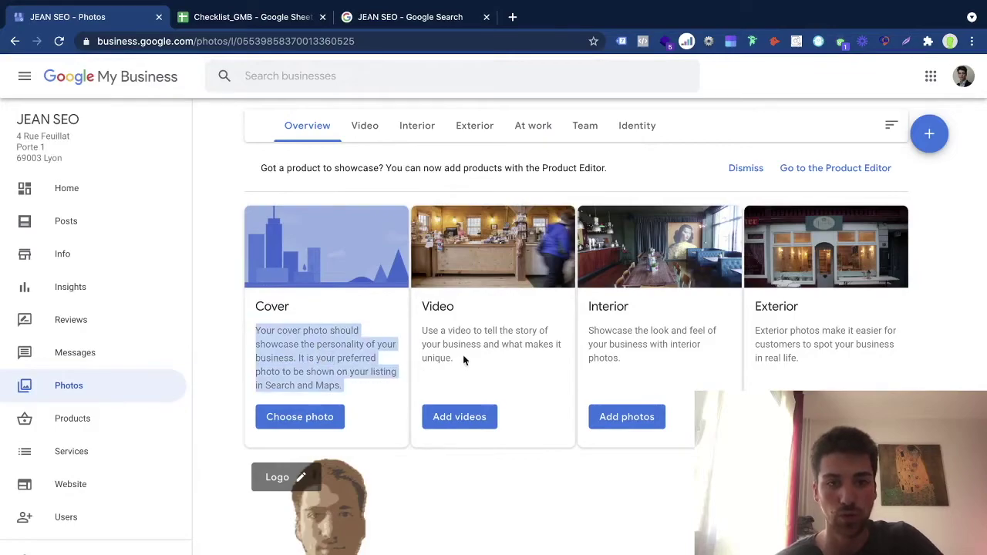
{"action": "triple_click", "coordinate": [463, 345]}
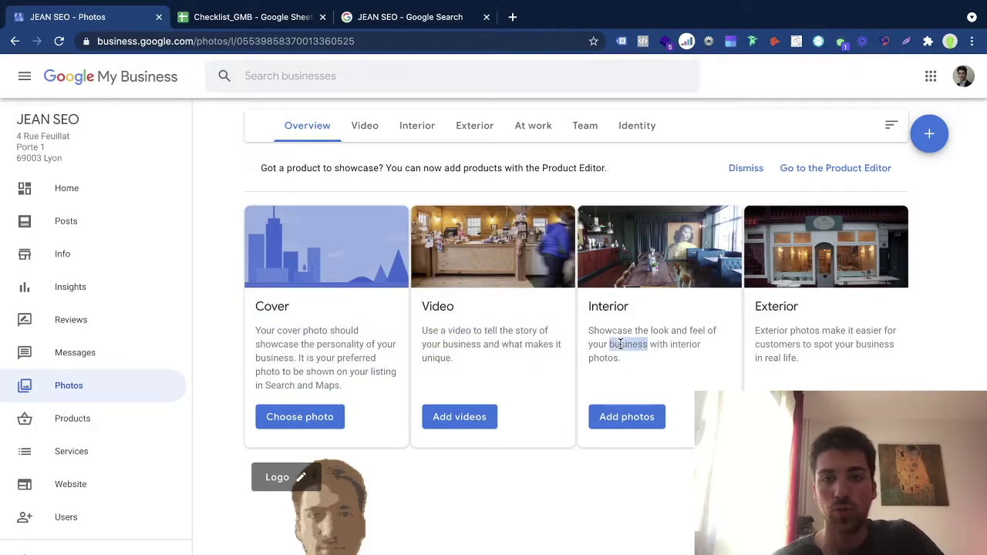
{"action": "triple_click", "coordinate": [619, 343]}
Step: Return to the checklist, open C22 for editing and highlight "3x Au travail Photos"
{"action": "left_click", "coordinate": [204, 17]}
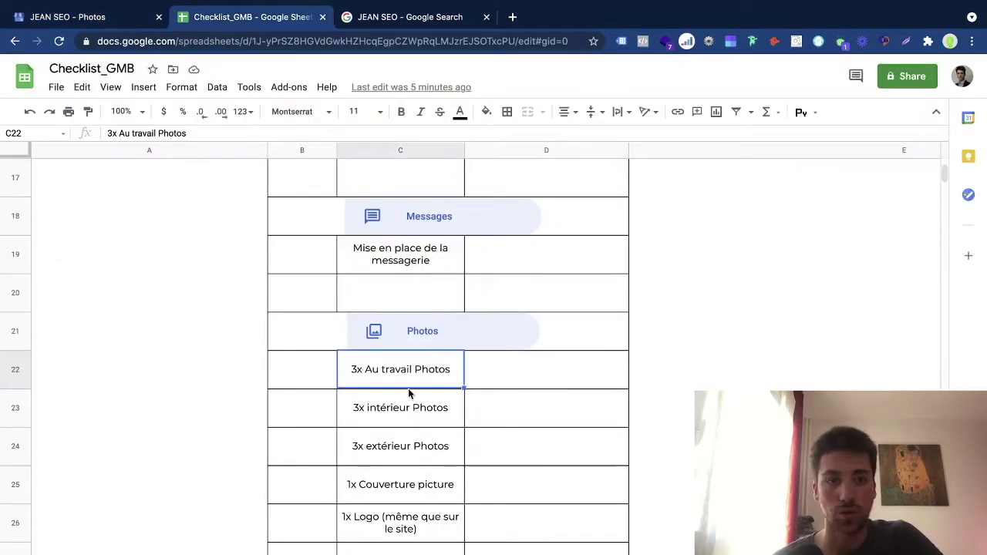
{"action": "double_click", "coordinate": [370, 376]}
{"action": "triple_click", "coordinate": [377, 359]}
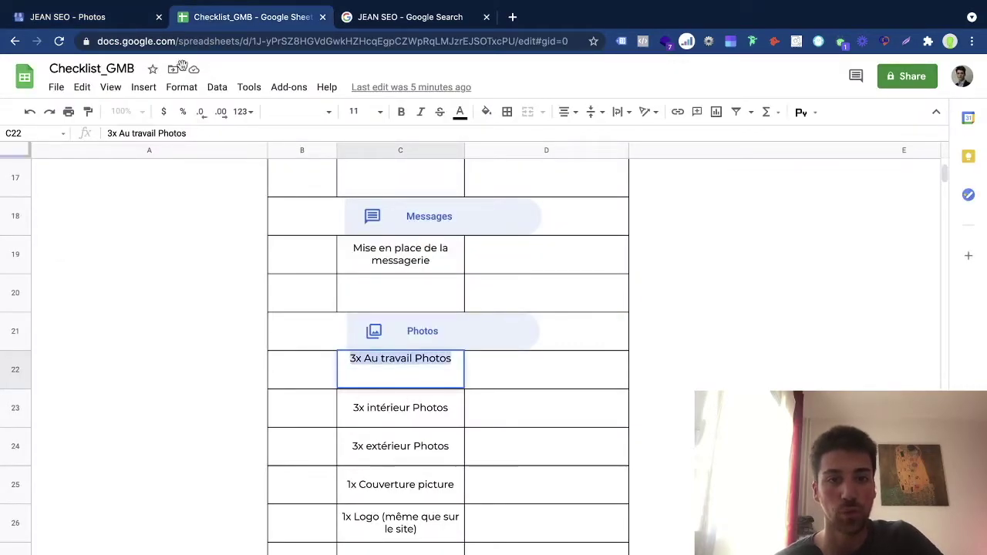
Step: Examine the At work, Exterior, Interior and Team photo categories on the listing's Photos page
{"action": "left_click", "coordinate": [50, 17]}
{"action": "left_click", "coordinate": [532, 128]}
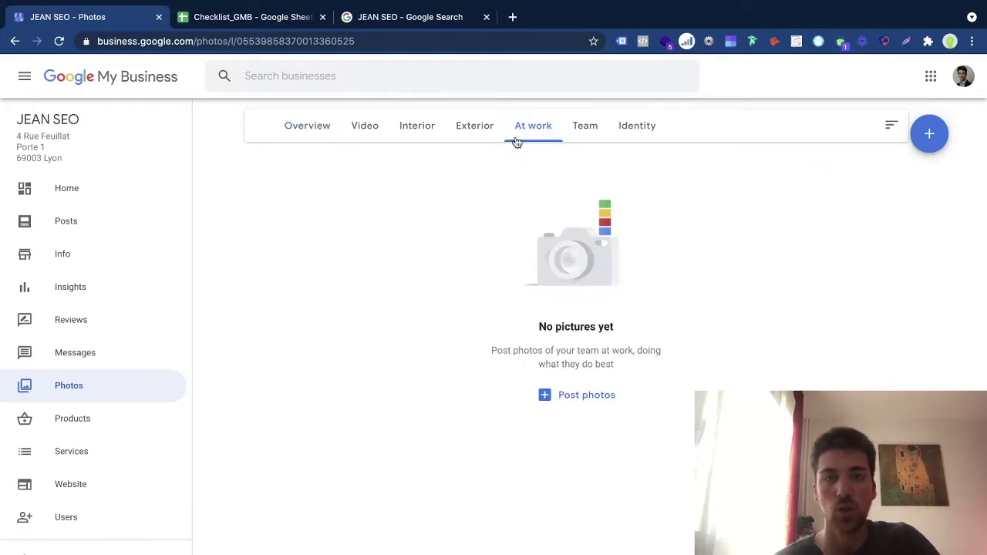
{"action": "left_click", "coordinate": [471, 126]}
{"action": "left_click", "coordinate": [413, 127]}
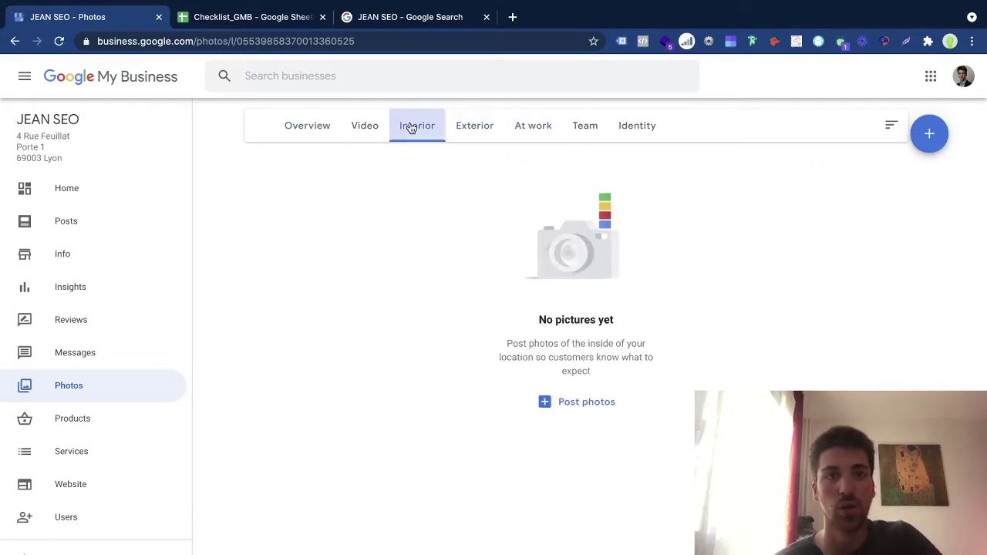
{"action": "left_click", "coordinate": [584, 129]}
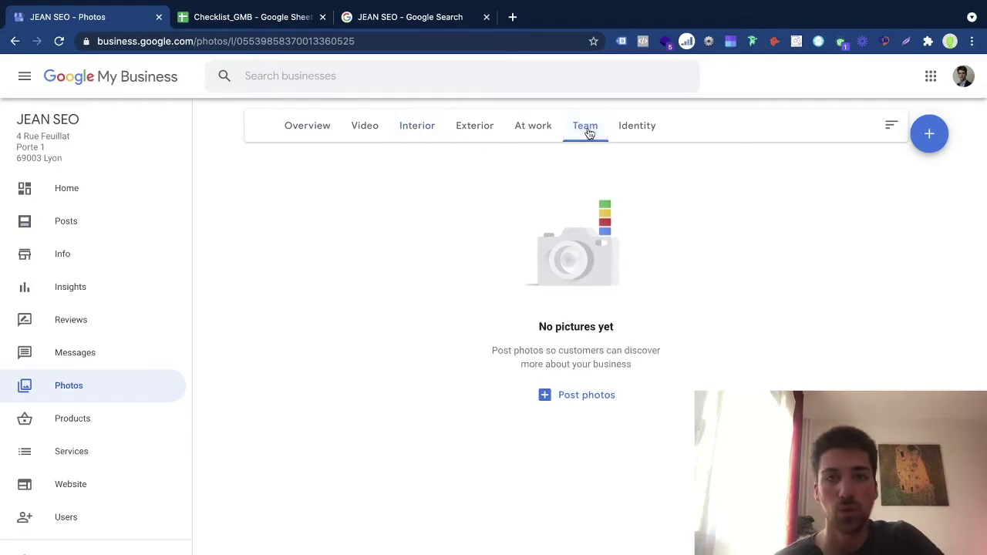
{"action": "left_click", "coordinate": [535, 131]}
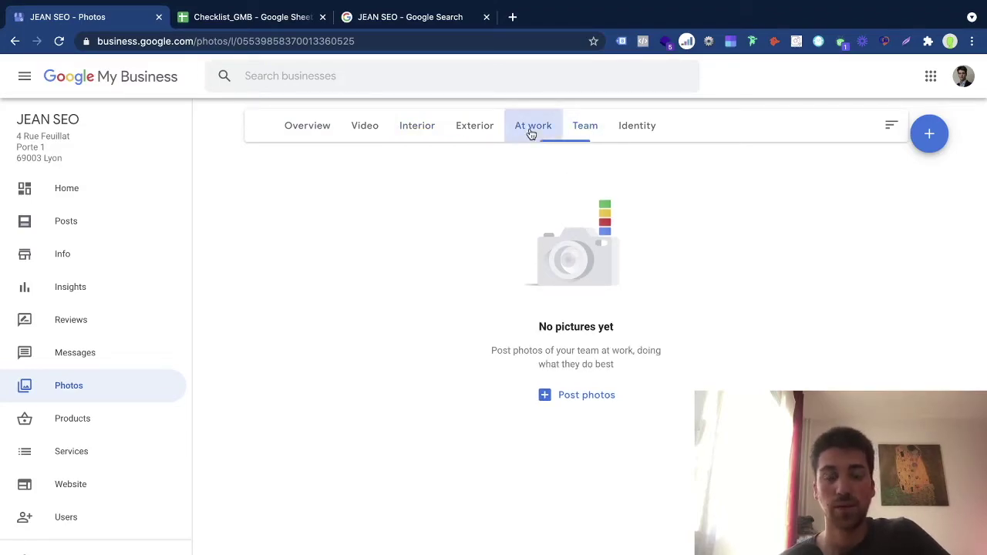
{"action": "left_click", "coordinate": [585, 136]}
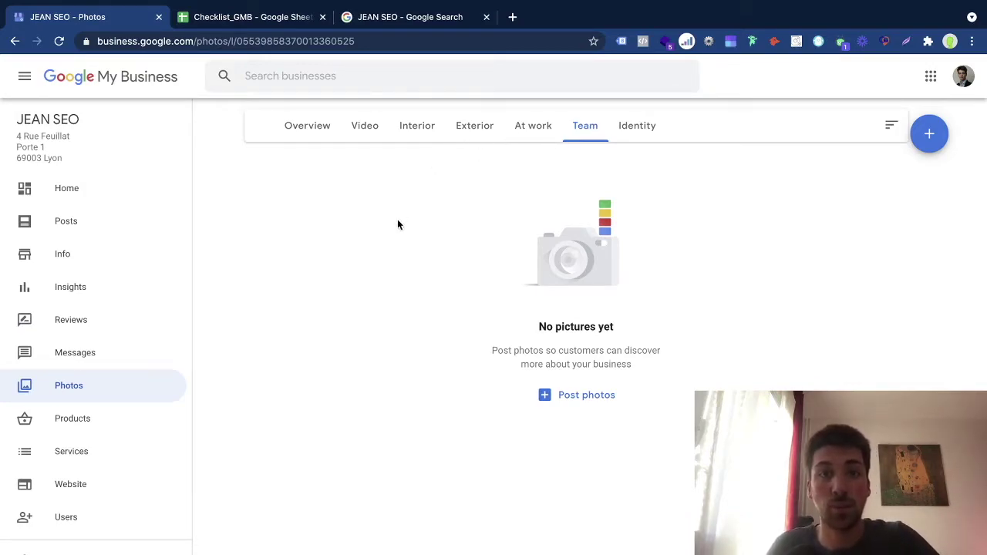
{"action": "left_click", "coordinate": [414, 131]}
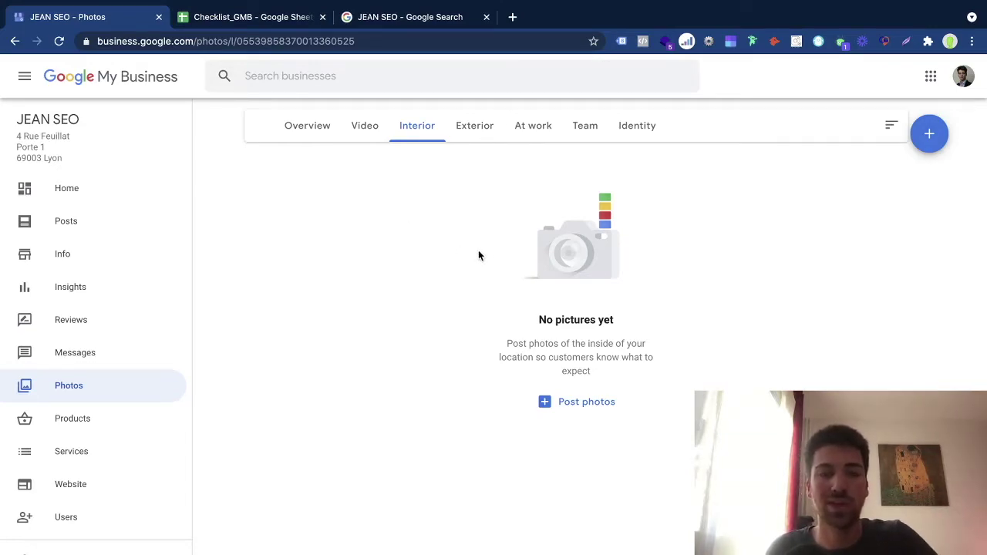
{"action": "left_click", "coordinate": [471, 126]}
{"action": "left_click", "coordinate": [419, 115]}
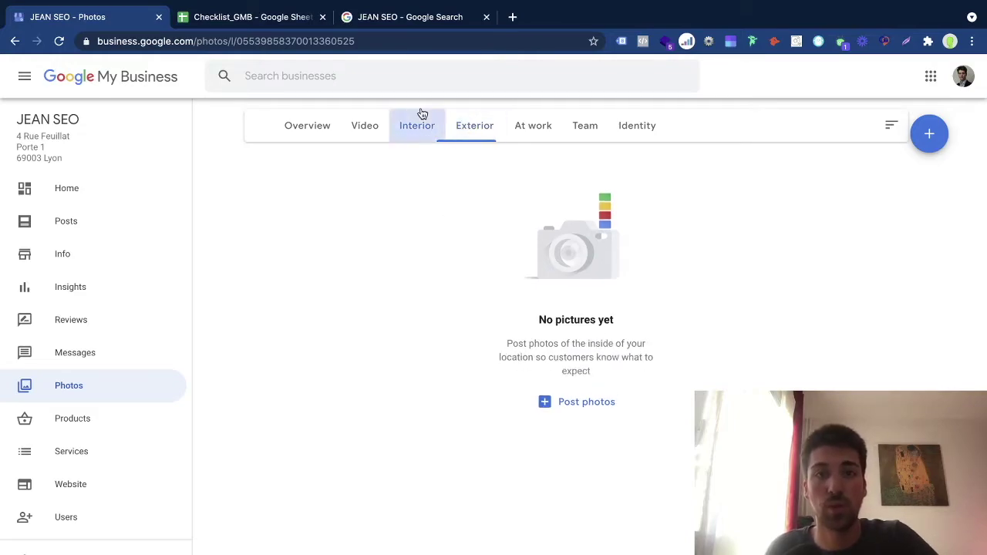
Step: View the Team and Identity photo categories of the listing, and return to the checklist to look over its Photos items
{"action": "left_click", "coordinate": [586, 124]}
{"action": "left_click", "coordinate": [640, 125]}
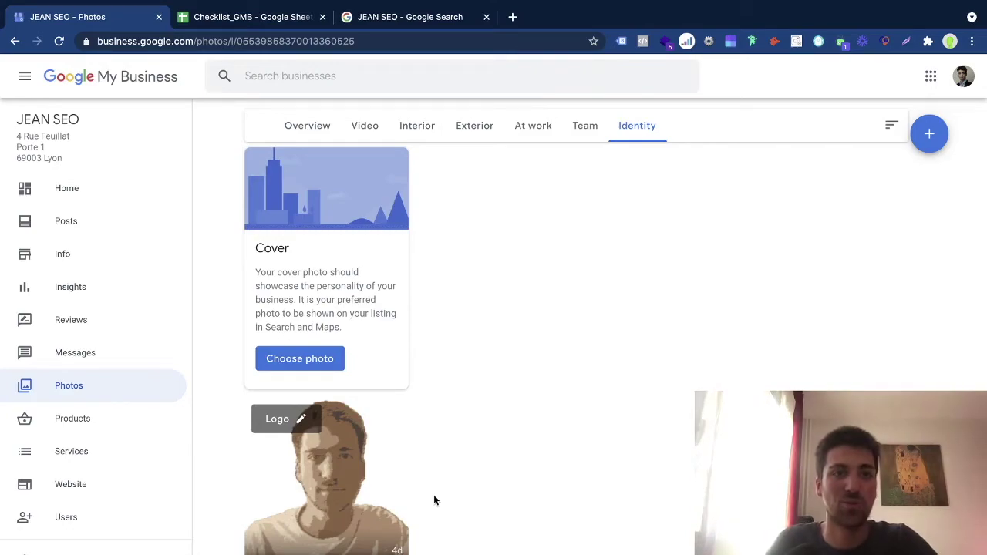
{"action": "left_click", "coordinate": [277, 11]}
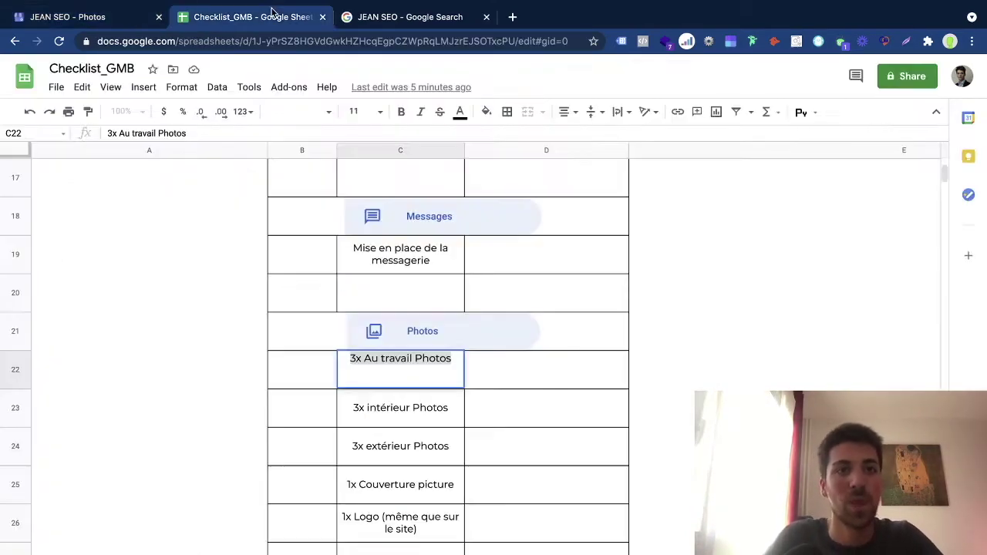
{"action": "left_click", "coordinate": [392, 443]}
{"action": "scroll", "coordinate": [347, 441], "scroll_direction": "down", "scroll_amount": 2}
{"action": "left_click_drag", "start_coordinate": [400, 297], "coordinate": [414, 515]}
{"action": "scroll", "coordinate": [424, 514], "scroll_direction": "down", "scroll_amount": 2}
{"action": "left_click", "coordinate": [515, 449]}
{"action": "left_click", "coordinate": [502, 424]}
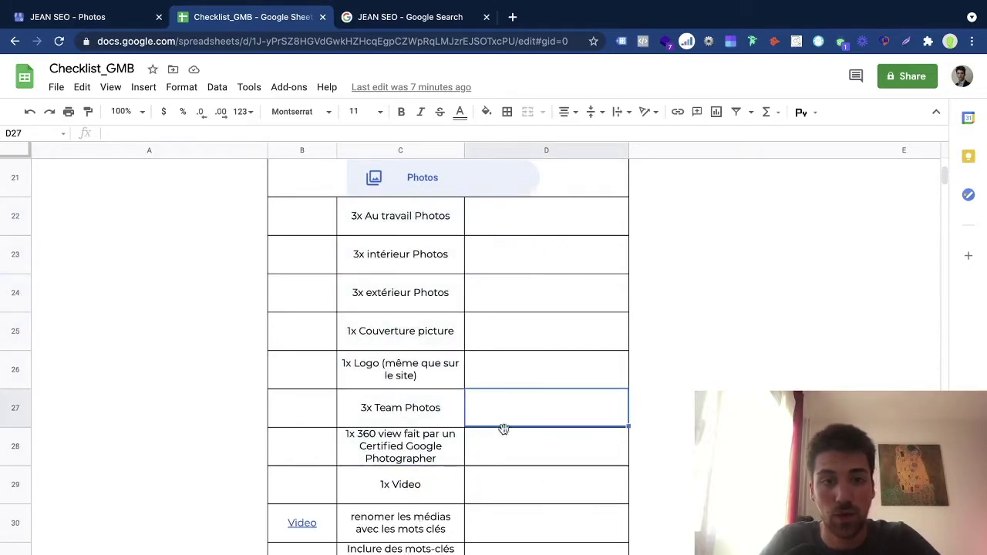
Step: Copy "Certified Google Photographer" from cell C28 and search Google for it in a new tab
{"action": "double_click", "coordinate": [503, 441]}
{"action": "left_click", "coordinate": [387, 461]}
{"action": "double_click", "coordinate": [389, 459]}
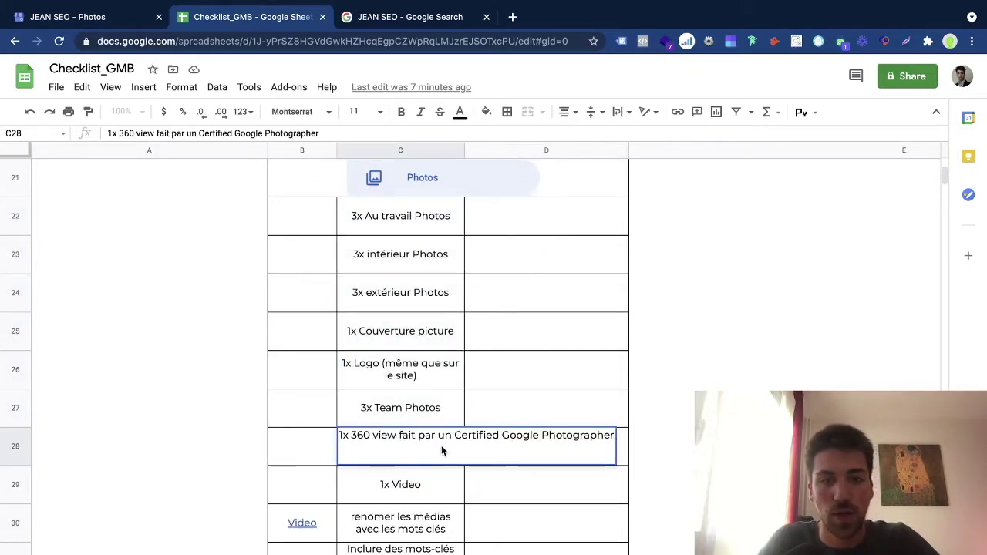
{"action": "left_click_drag", "start_coordinate": [450, 435], "coordinate": [615, 436]}
{"action": "left_click", "coordinate": [439, 457]}
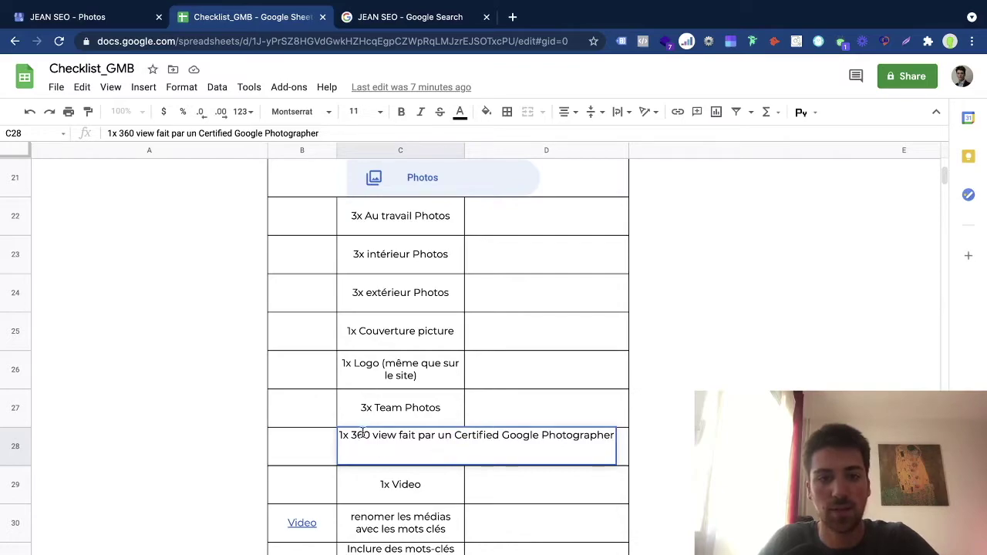
{"action": "left_click_drag", "start_coordinate": [455, 436], "coordinate": [692, 440]}
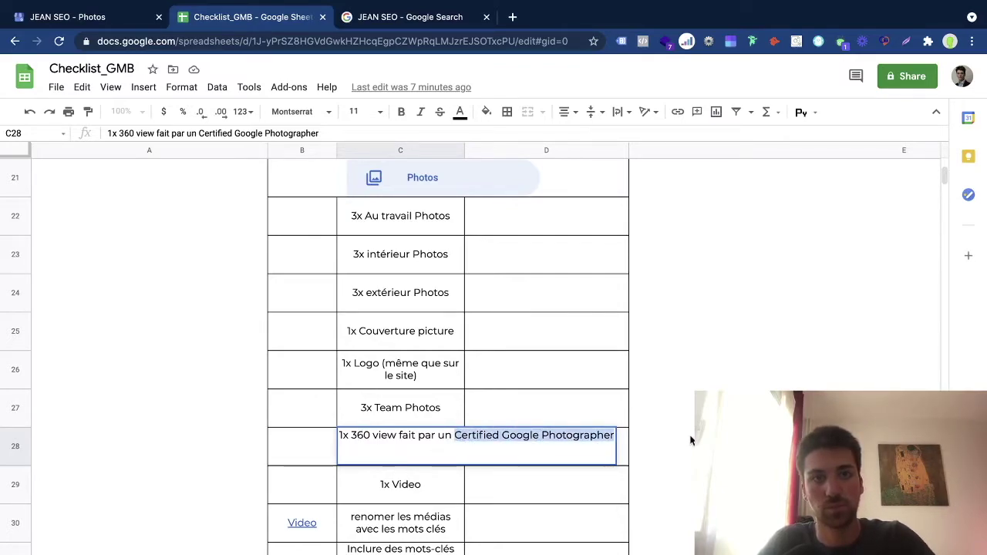
{"action": "key", "text": "ctrl+c"}
{"action": "key", "text": "ctrl+t"}
{"action": "key", "text": "ctrl+v"}
{"action": "key", "text": "Return"}
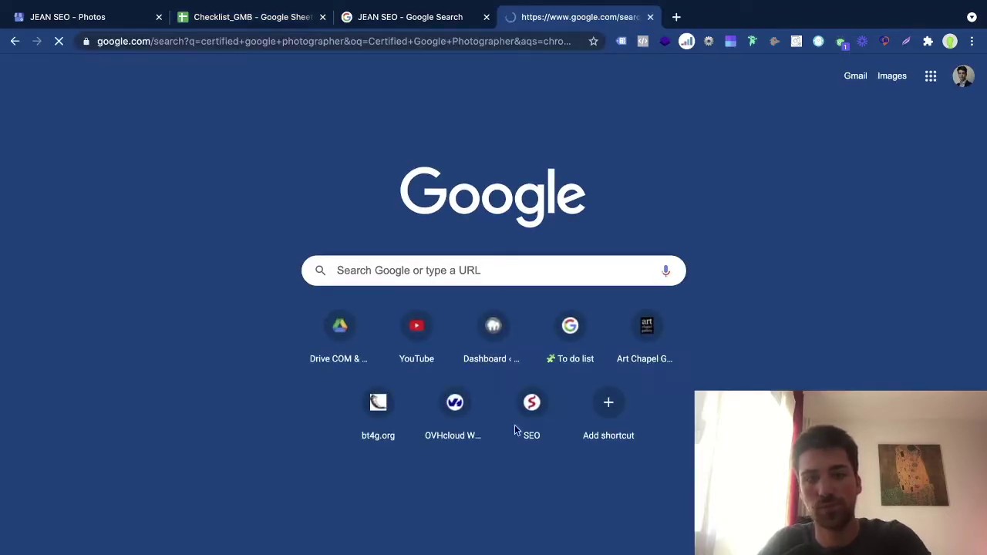
Step: Open Google Street View's "Hire a trusted pro, boost your visibility" page from the search results
{"action": "scroll", "coordinate": [143, 440], "scroll_direction": "down", "scroll_amount": 5}
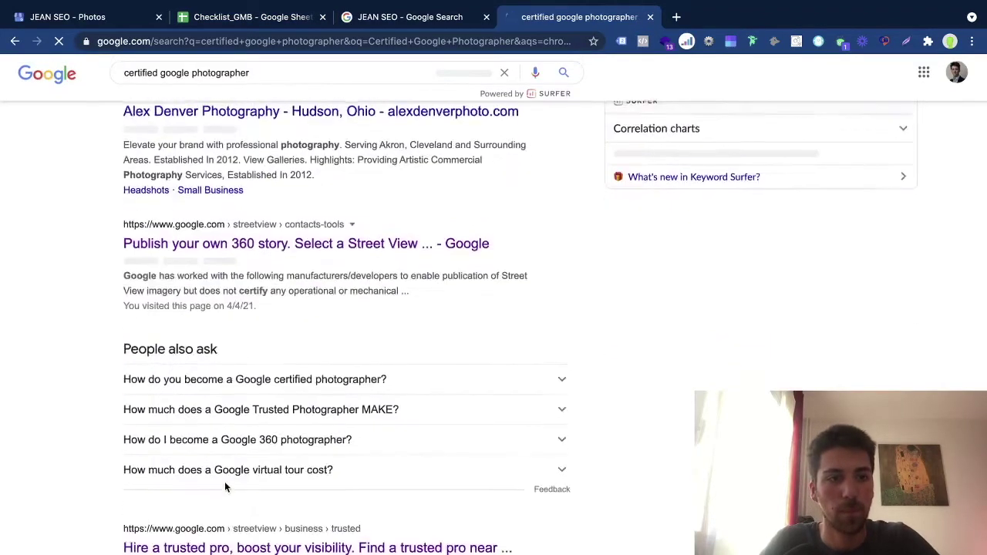
{"action": "scroll", "coordinate": [225, 487], "scroll_direction": "down", "scroll_amount": 2}
{"action": "left_click", "coordinate": [198, 389]}
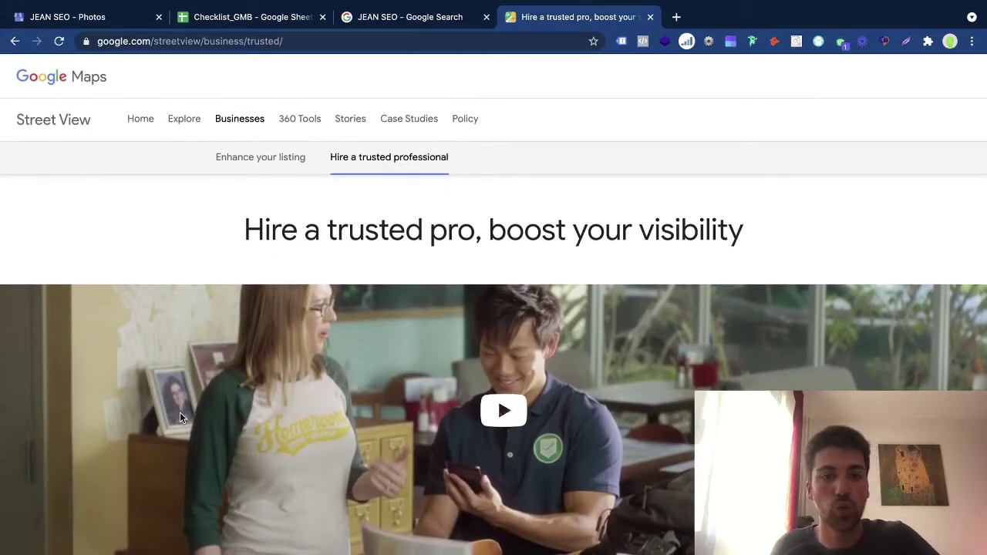
Step: Play the "Hire a Street View trusted pro photographer or agency" video, skip ahead, and pause it at 0:14
{"action": "left_click", "coordinate": [498, 414]}
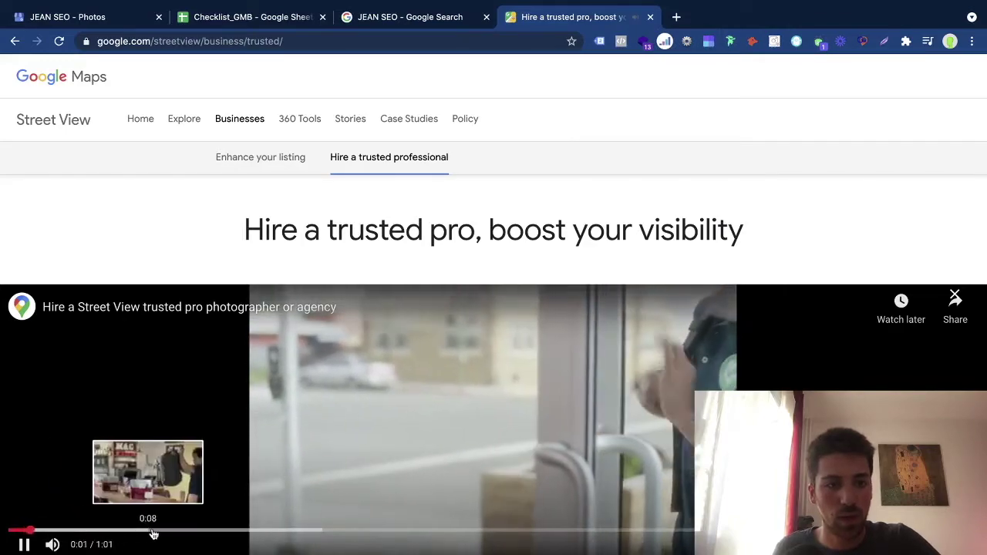
{"action": "left_click", "coordinate": [155, 530]}
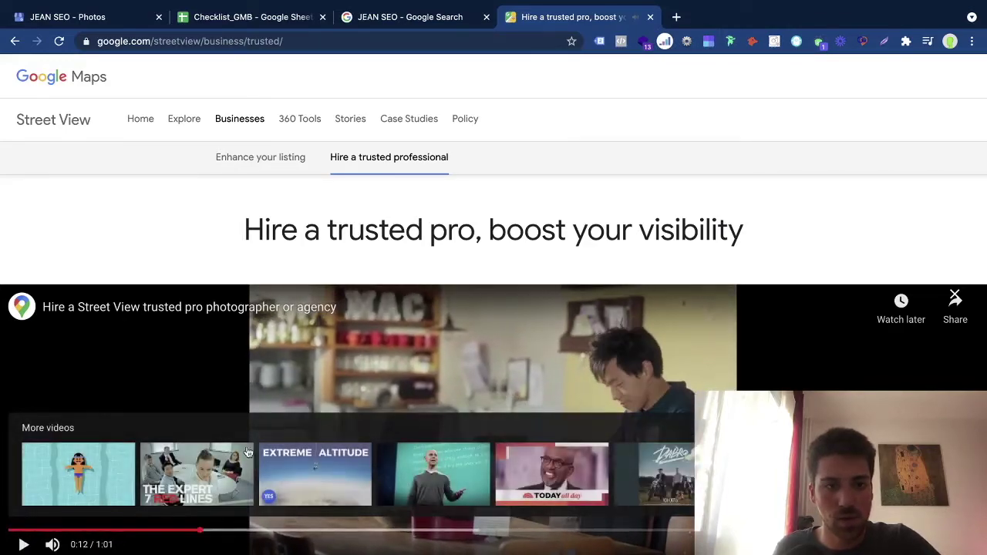
{"action": "left_click", "coordinate": [259, 384]}
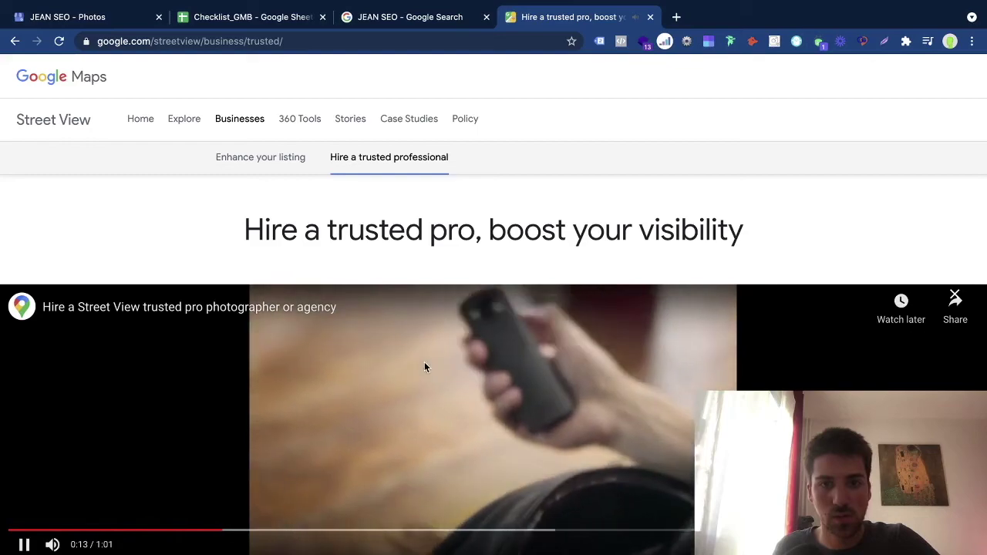
{"action": "left_click", "coordinate": [424, 362]}
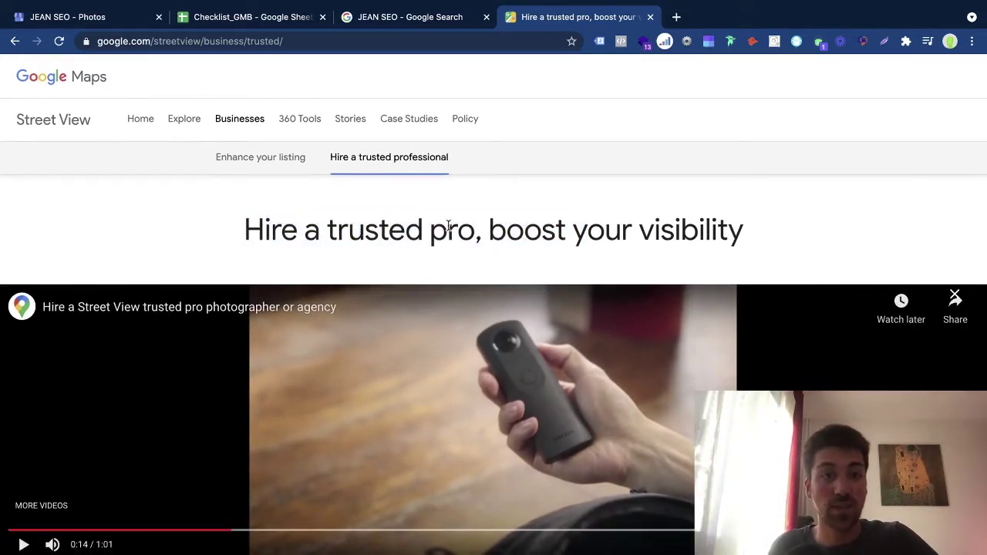
Step: Filter the "Find a trusted pro in your area" directory by the country France
{"action": "scroll", "coordinate": [447, 225], "scroll_direction": "down", "scroll_amount": 8}
{"action": "scroll", "coordinate": [266, 365], "scroll_direction": "down", "scroll_amount": 4}
{"action": "left_click", "coordinate": [249, 348]}
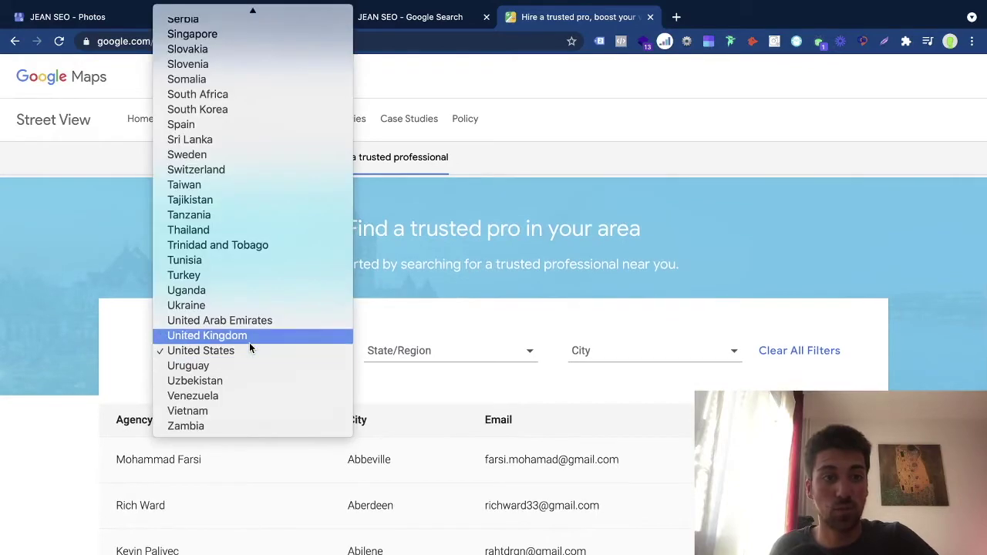
{"action": "type", "text": "fr"}
{"action": "key", "text": "Return"}
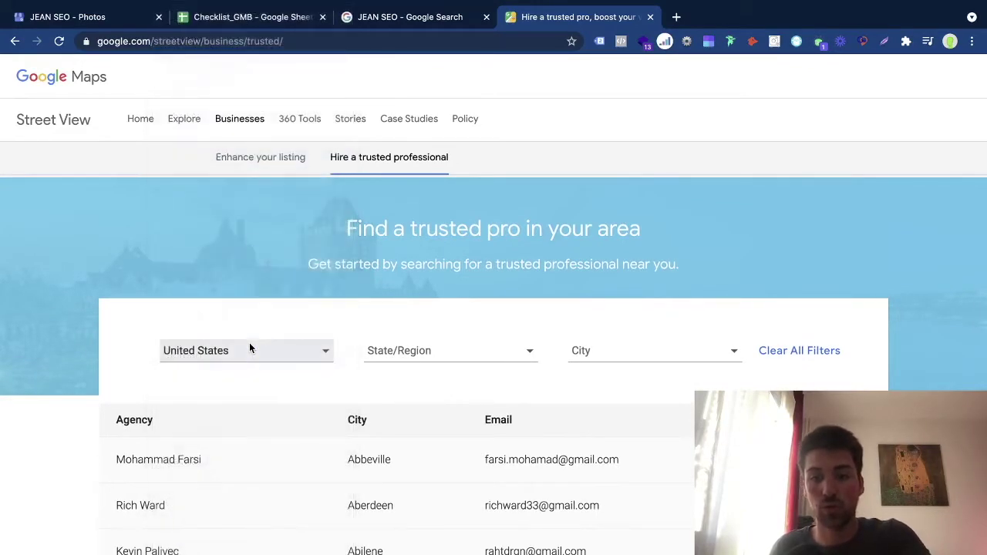
Step: Look over the agencies, cities and contact details listed for France
{"action": "scroll", "coordinate": [249, 348], "scroll_direction": "down", "scroll_amount": 2}
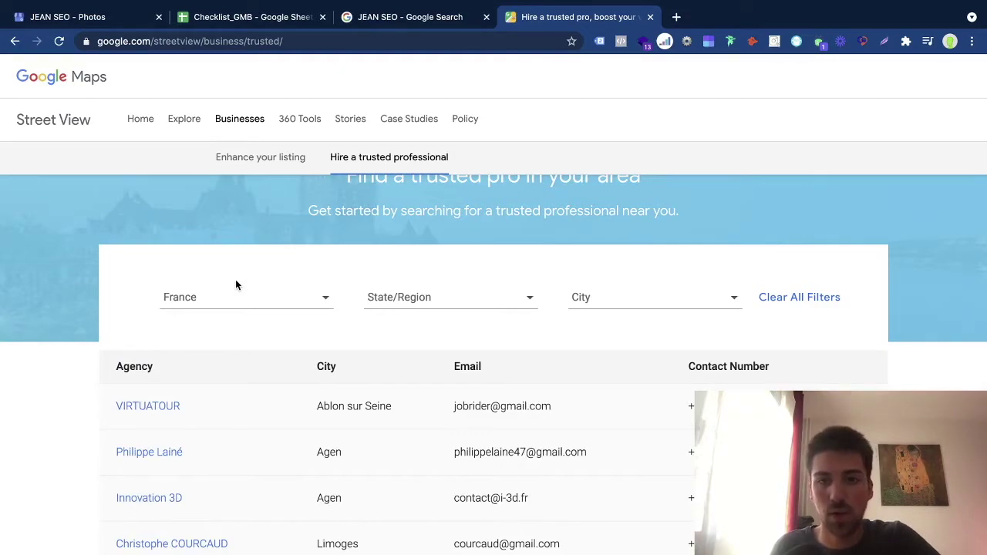
{"action": "scroll", "coordinate": [232, 281], "scroll_direction": "down", "scroll_amount": 1}
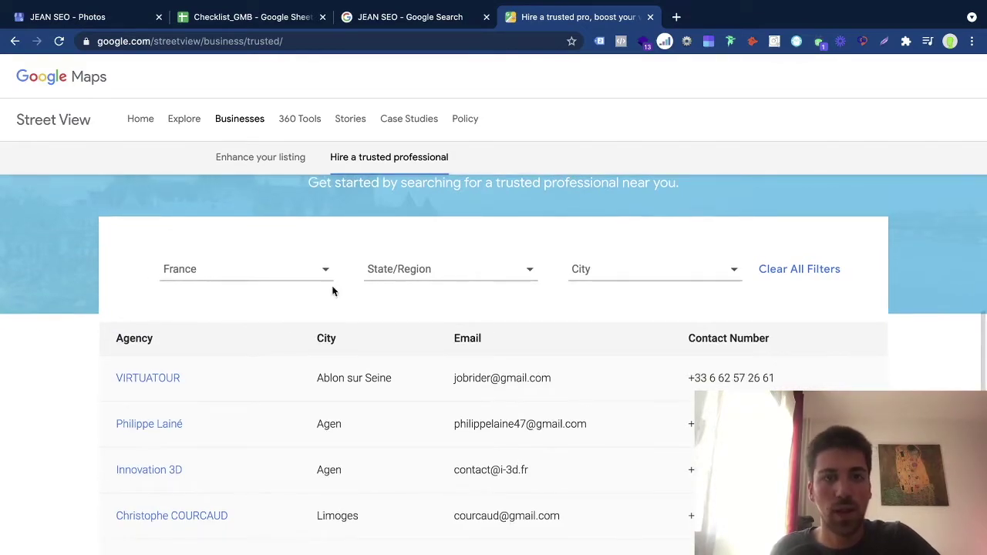
{"action": "left_click_drag", "start_coordinate": [102, 324], "coordinate": [401, 542]}
{"action": "left_click", "coordinate": [108, 310]}
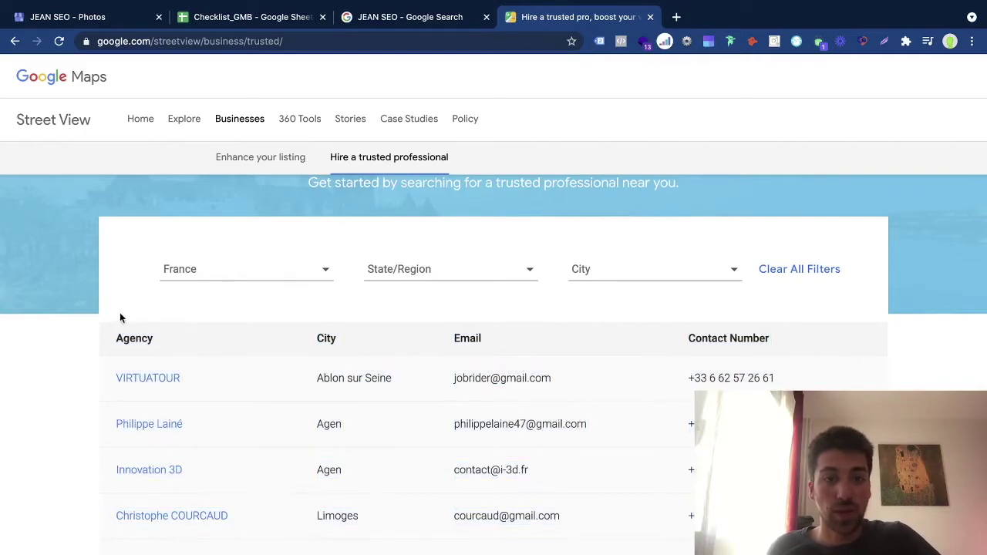
Step: Go back to the trusted pro video, skip it to 0:26, and examine the "Street View trusted pros are" section
{"action": "scroll", "coordinate": [182, 304], "scroll_direction": "up", "scroll_amount": 2}
{"action": "scroll", "coordinate": [183, 304], "scroll_direction": "up", "scroll_amount": 5}
{"action": "scroll", "coordinate": [527, 323], "scroll_direction": "down", "scroll_amount": 1}
{"action": "left_click", "coordinate": [328, 459]}
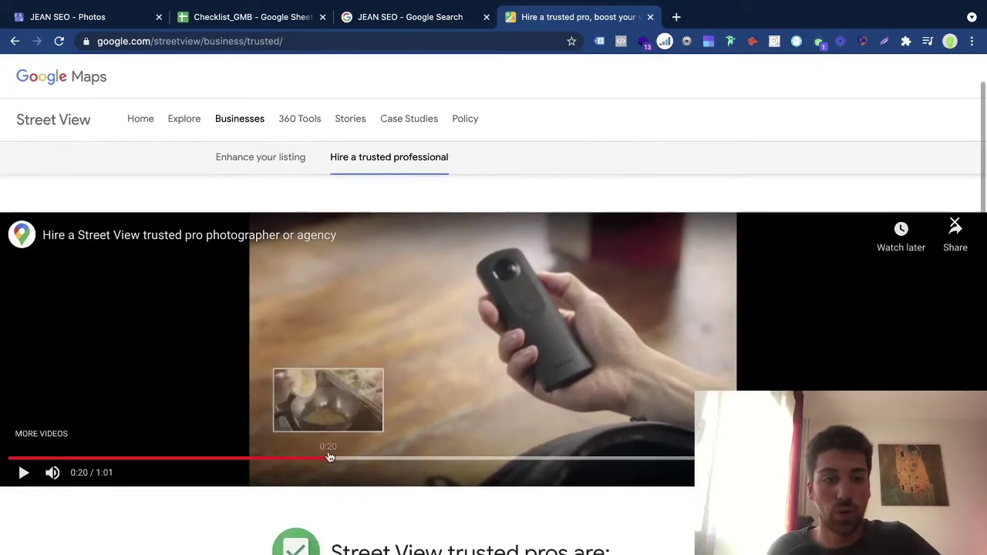
{"action": "left_click", "coordinate": [420, 459]}
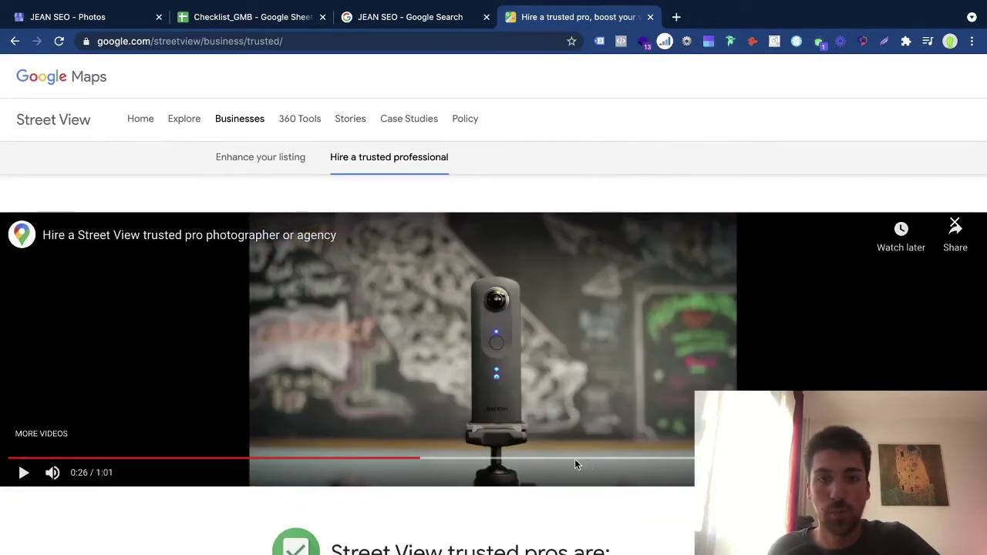
{"action": "scroll", "coordinate": [572, 357], "scroll_direction": "down", "scroll_amount": 1}
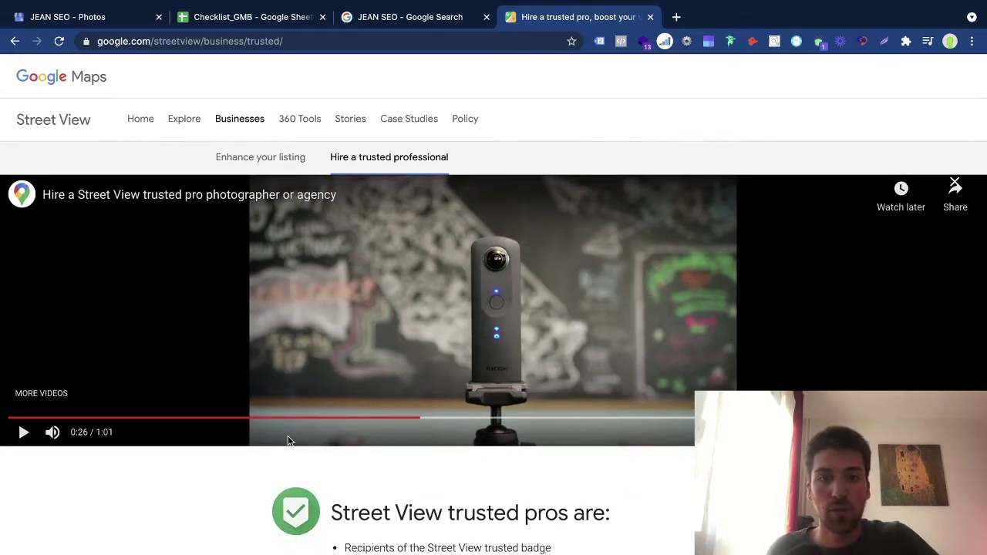
{"action": "scroll", "coordinate": [282, 470], "scroll_direction": "down", "scroll_amount": 4}
Step: Return to the listing's Photos page and look over the cards in its Overview category
{"action": "left_click", "coordinate": [49, 22]}
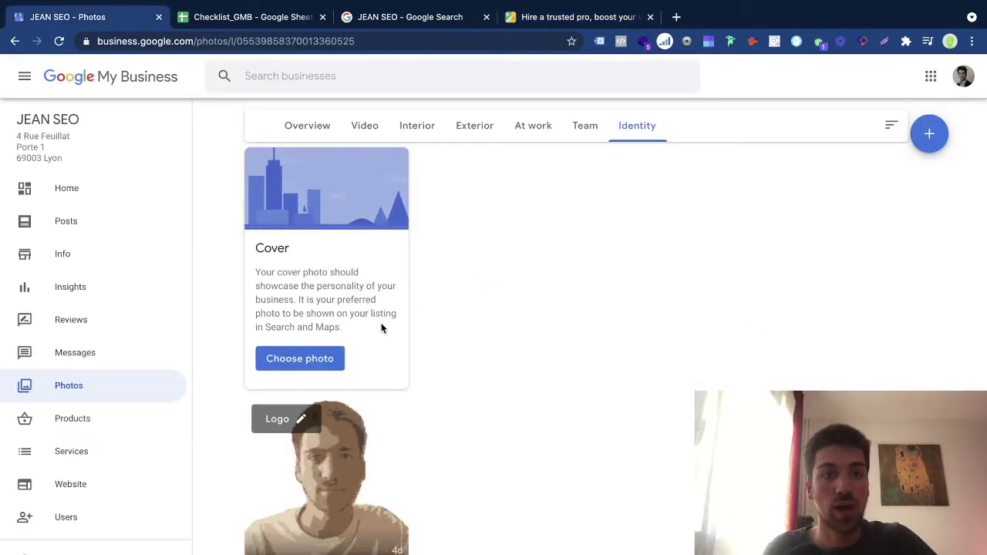
{"action": "left_click", "coordinate": [325, 131]}
{"action": "scroll", "coordinate": [431, 205], "scroll_direction": "down", "scroll_amount": 1}
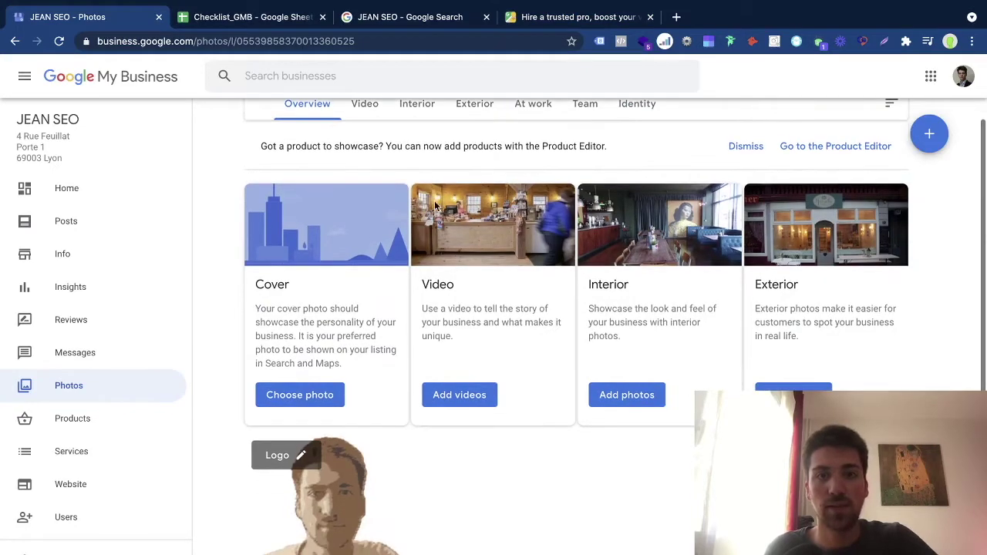
{"action": "scroll", "coordinate": [636, 301], "scroll_direction": "down", "scroll_amount": 1}
{"action": "scroll", "coordinate": [637, 291], "scroll_direction": "up", "scroll_amount": 2}
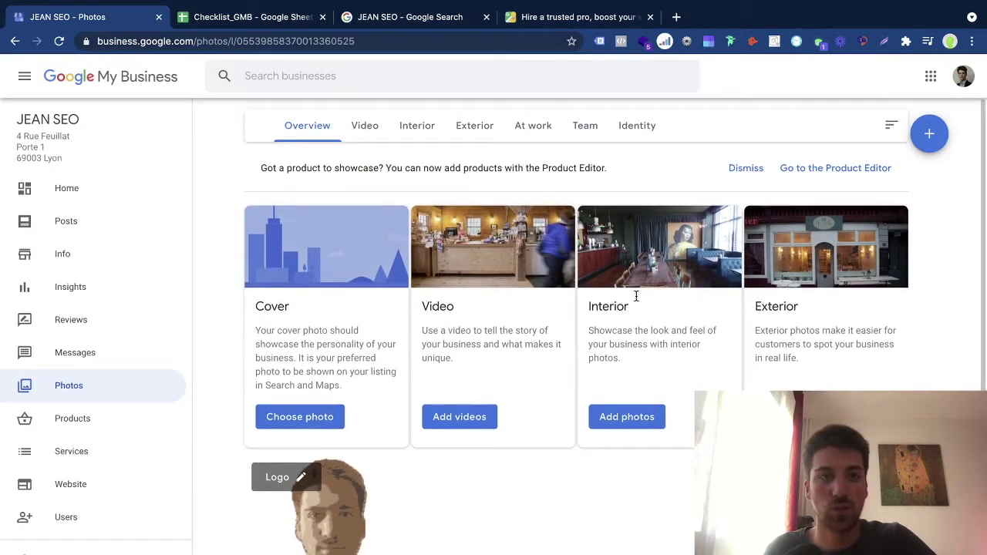
Step: Return to the trusted pro directory and highlight the Agency column heading
{"action": "left_click", "coordinate": [576, 18]}
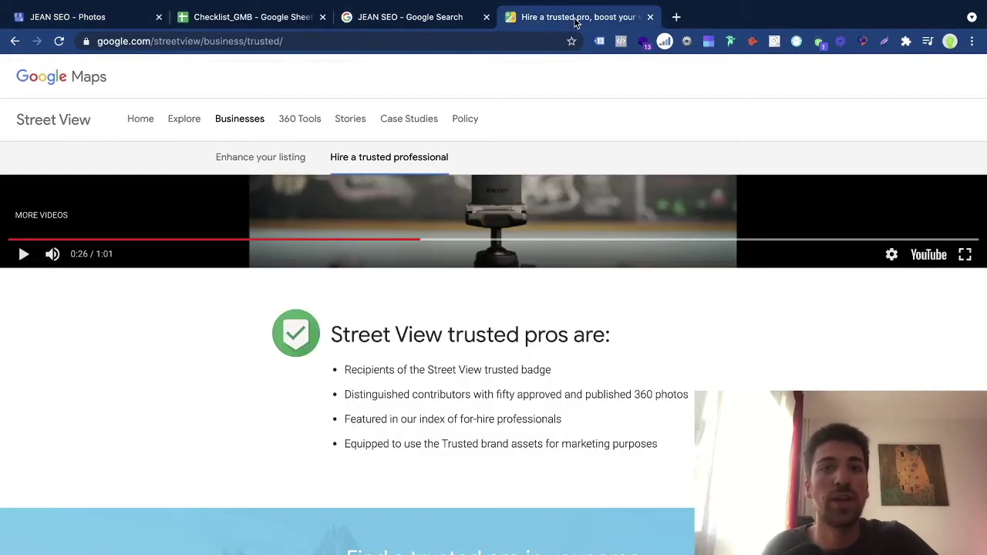
{"action": "scroll", "coordinate": [407, 322], "scroll_direction": "down", "scroll_amount": 8}
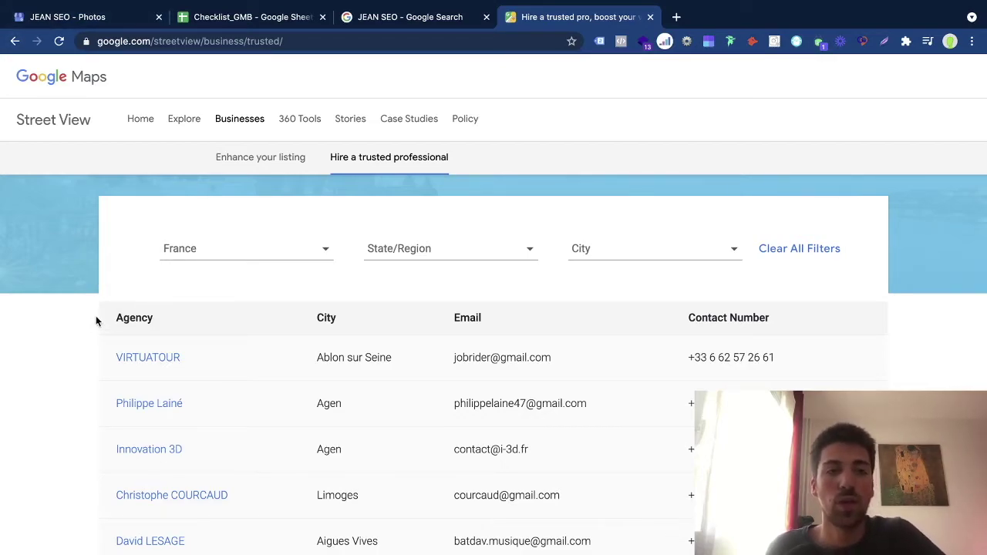
{"action": "left_click_drag", "start_coordinate": [105, 317], "coordinate": [151, 318]}
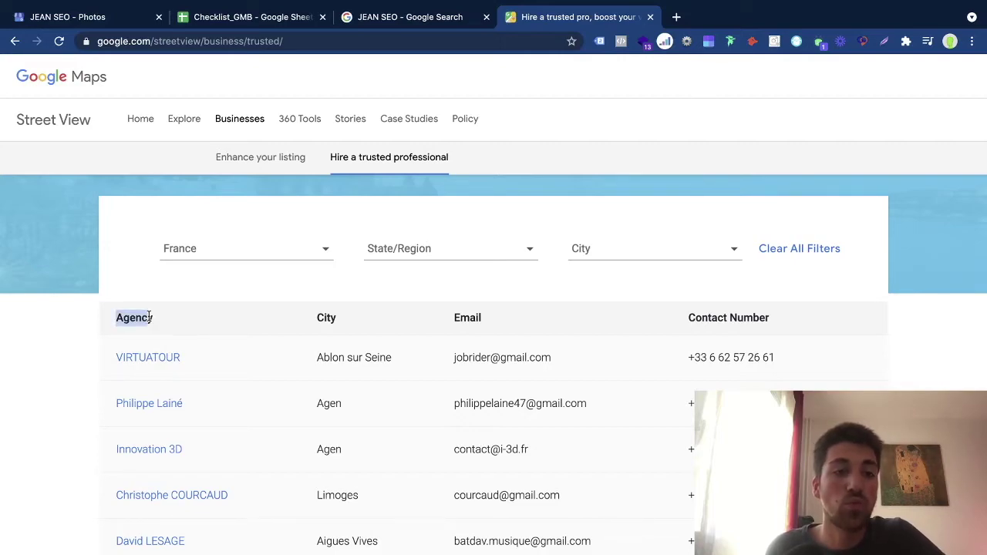
Step: Return to the checklist, leave cell editing, and select the 360 view item in C28
{"action": "left_click", "coordinate": [231, 17]}
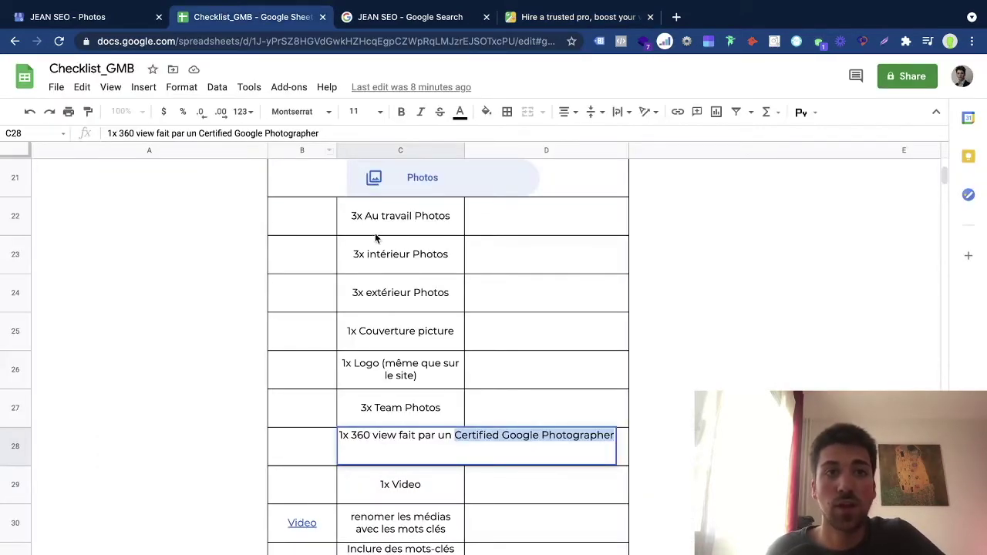
{"action": "left_click_drag", "start_coordinate": [374, 233], "coordinate": [411, 436]}
{"action": "left_click", "coordinate": [422, 460]}
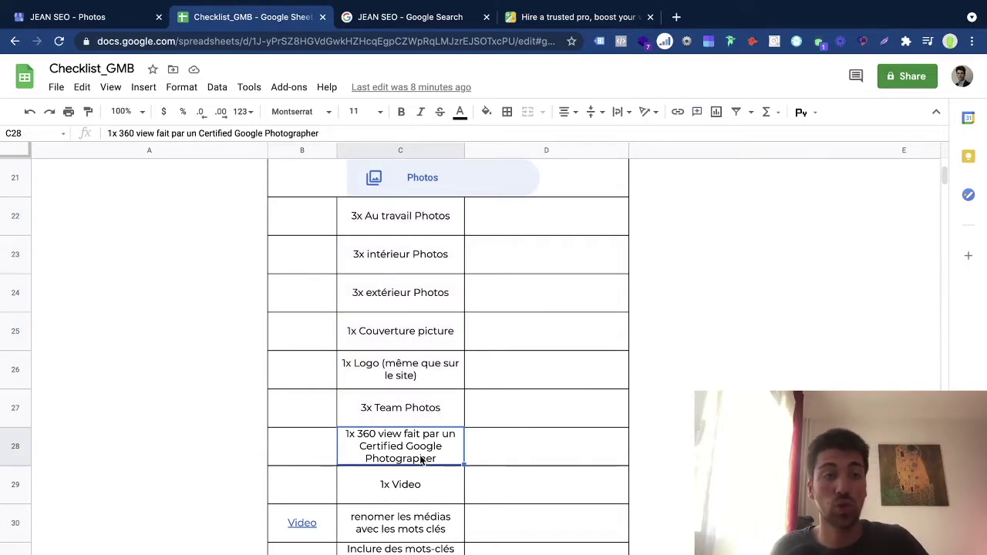
Step: Copy the URL of the Street View trusted professional page
{"action": "left_click", "coordinate": [605, 14]}
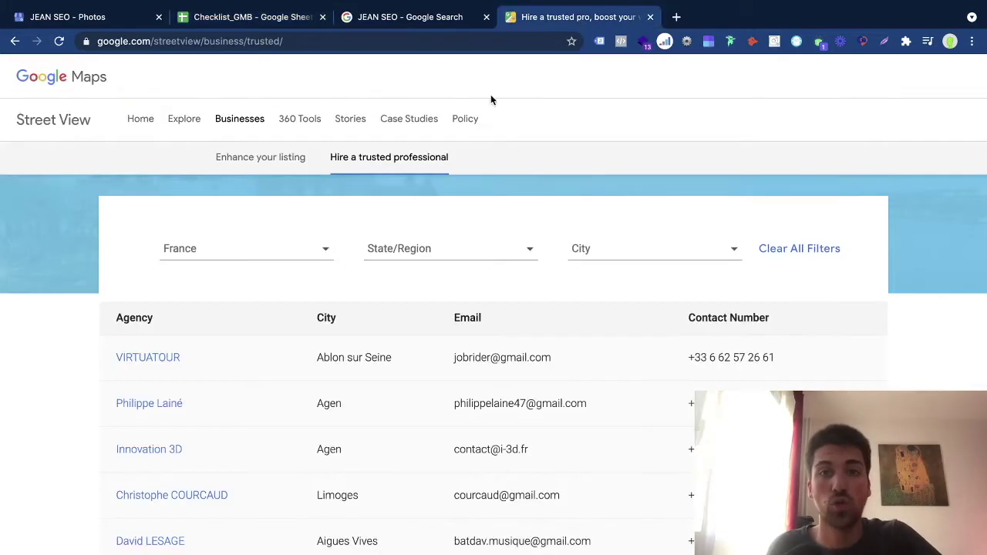
{"action": "triple_click", "coordinate": [286, 41]}
{"action": "left_click", "coordinate": [4, 304]}
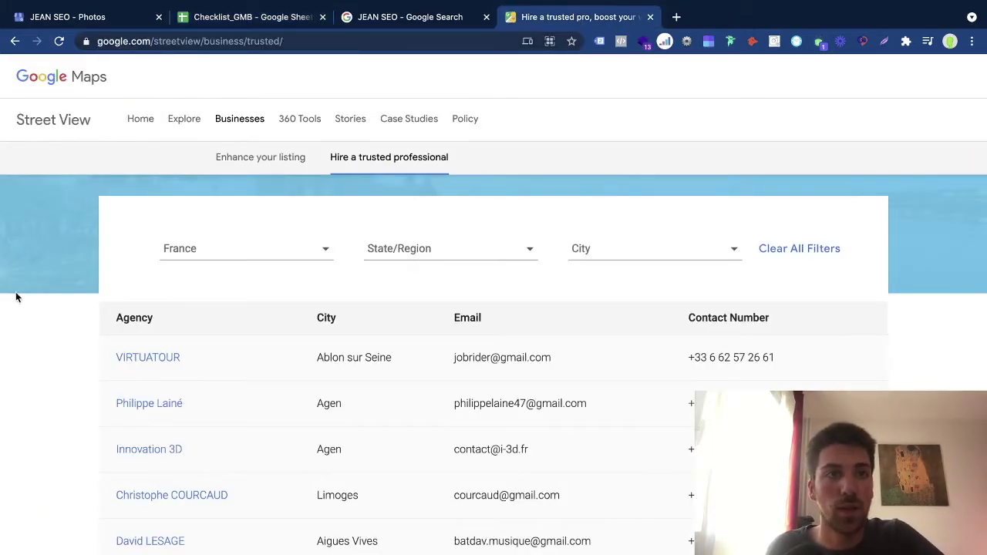
{"action": "left_click_drag", "start_coordinate": [172, 39], "coordinate": [377, 41]}
{"action": "triple_click", "coordinate": [276, 43]}
{"action": "key", "text": "ctrl+c"}
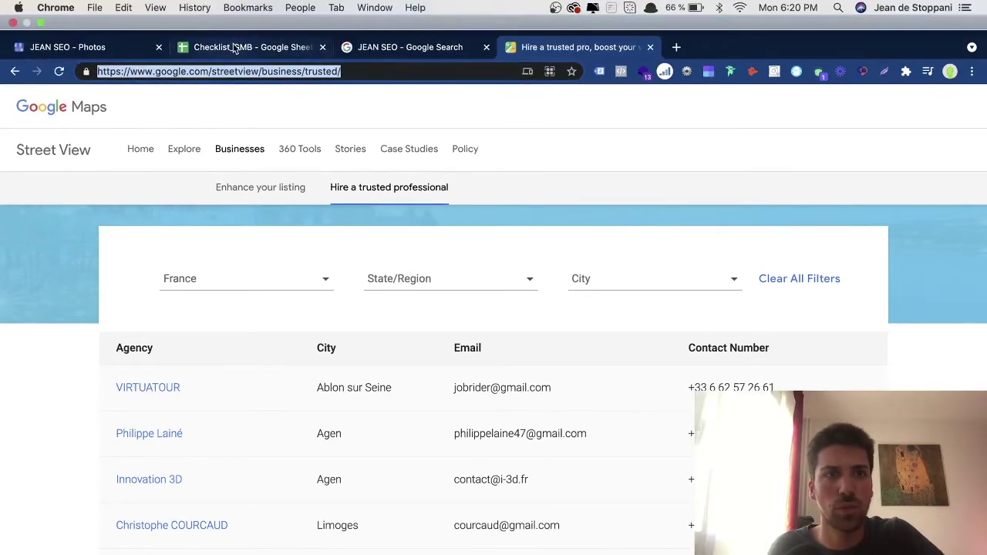
Step: Paste the Street View trusted professional page URL into B28 of the checklist and turn the text into a link to that page
{"action": "left_click", "coordinate": [246, 16]}
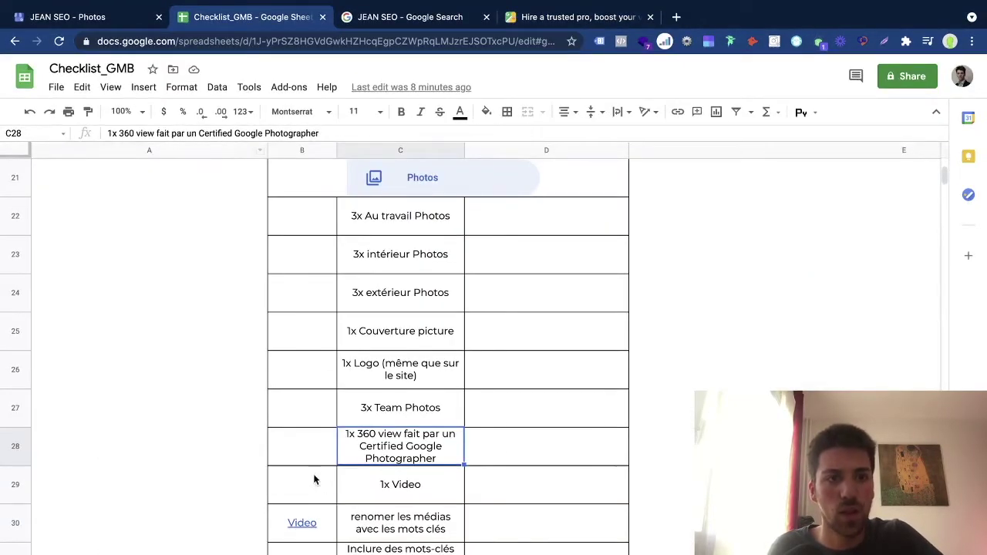
{"action": "double_click", "coordinate": [300, 451]}
{"action": "key", "text": "ctrl+v"}
{"action": "key", "text": "ctrl+a"}
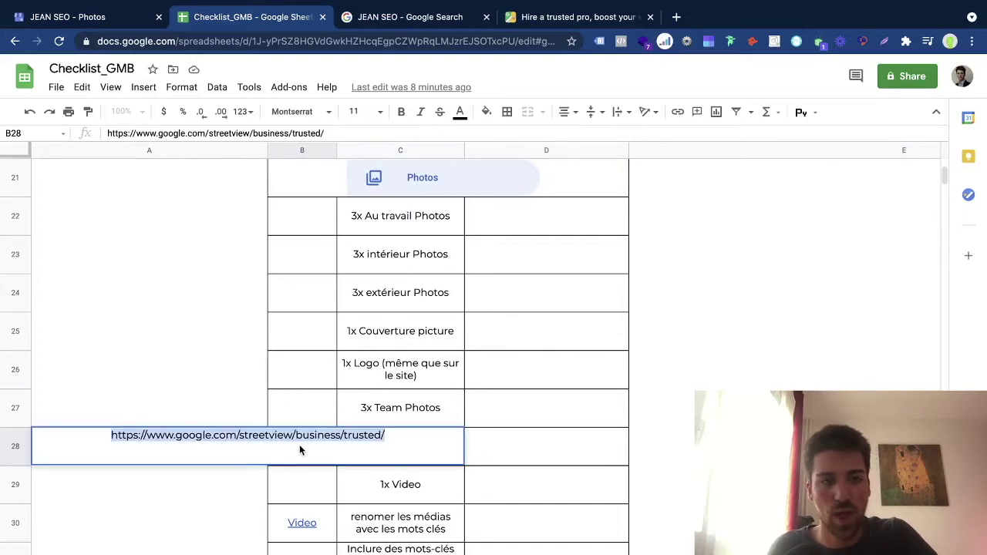
{"action": "key", "text": "ctrl+k"}
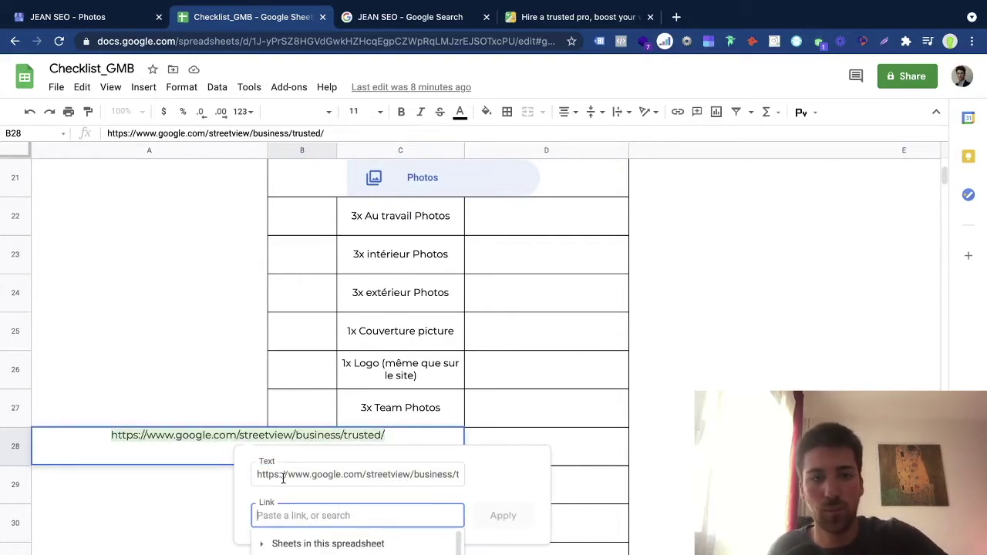
{"action": "key", "text": "ctrl+v"}
{"action": "key", "text": "Return"}
{"action": "left_click", "coordinate": [510, 334]}
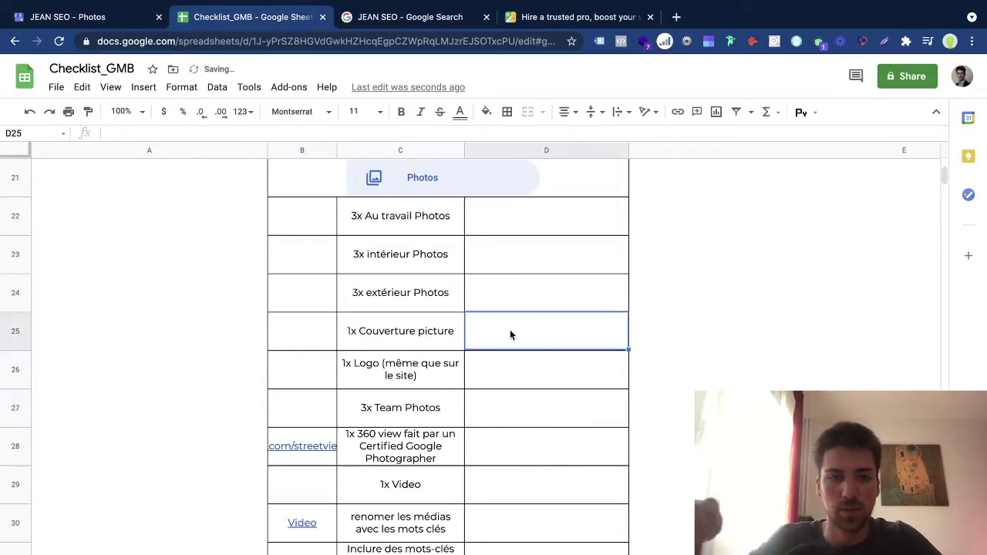
Step: Look over the trusted professional directory again and return to the checklist
{"action": "scroll", "coordinate": [510, 334], "scroll_direction": "down", "scroll_amount": 3}
{"action": "left_click", "coordinate": [293, 348]}
{"action": "left_click", "coordinate": [559, 363]}
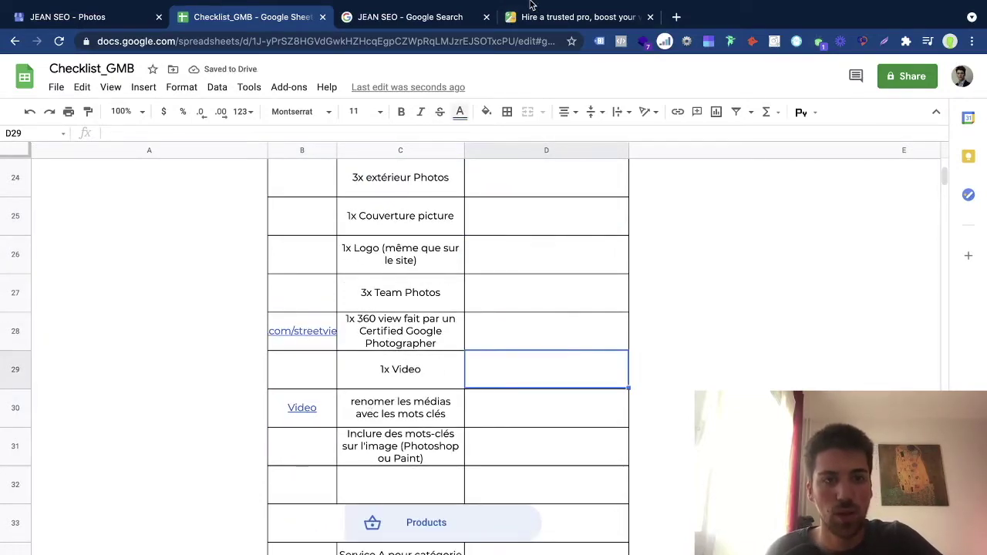
{"action": "left_click", "coordinate": [530, 5]}
{"action": "scroll", "coordinate": [375, 469], "scroll_direction": "down", "scroll_amount": 2}
{"action": "scroll", "coordinate": [246, 465], "scroll_direction": "up", "scroll_amount": 2}
{"action": "scroll", "coordinate": [246, 461], "scroll_direction": "down", "scroll_amount": 1}
{"action": "scroll", "coordinate": [245, 463], "scroll_direction": "up", "scroll_amount": 1}
{"action": "left_click", "coordinate": [235, 16]}
Step: Review the video, media renaming and image keyword items in rows 29 to 31, including the Video link in B30
{"action": "left_click", "coordinate": [303, 372]}
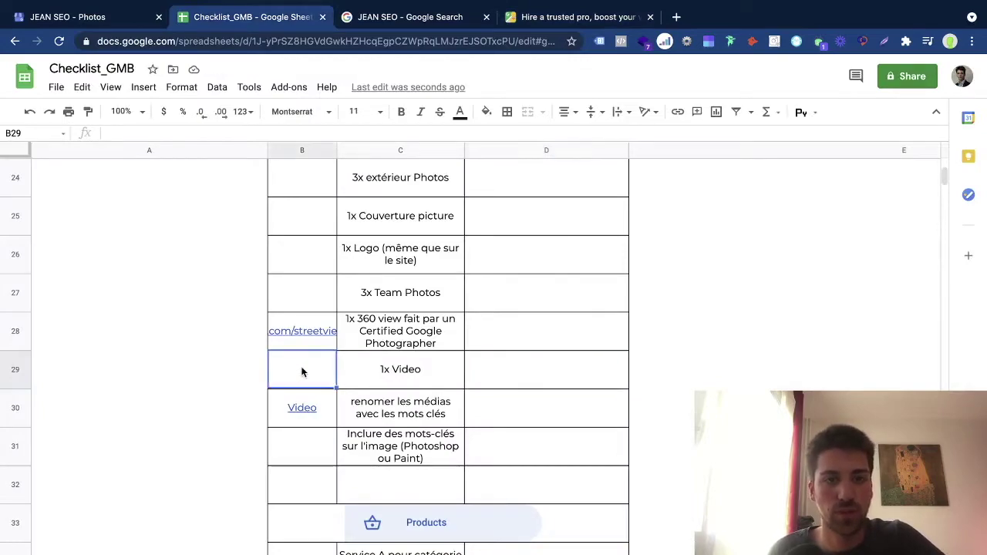
{"action": "left_click", "coordinate": [393, 389]}
{"action": "double_click", "coordinate": [397, 364]}
{"action": "triple_click", "coordinate": [397, 363]}
{"action": "left_click", "coordinate": [397, 438]}
{"action": "left_click", "coordinate": [400, 407]}
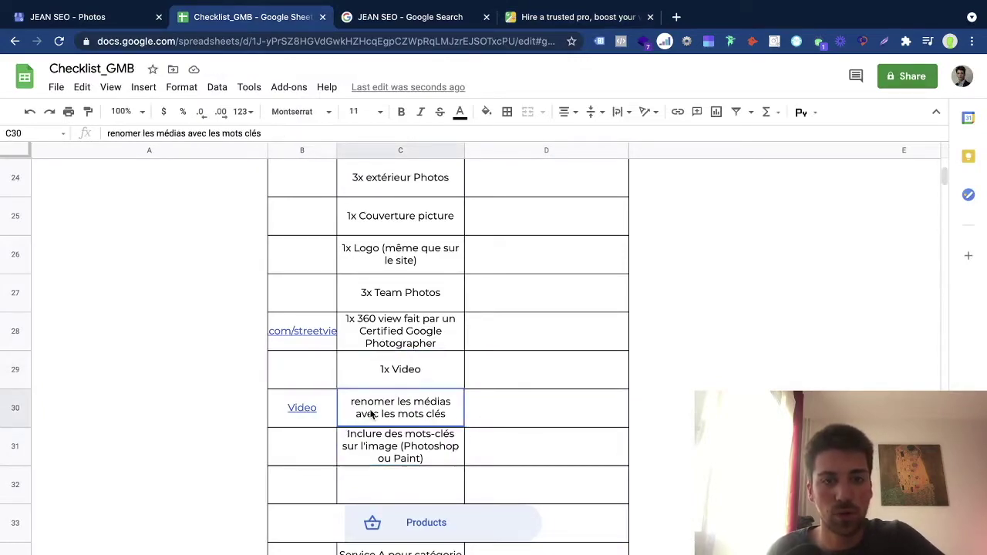
{"action": "double_click", "coordinate": [375, 400]}
{"action": "double_click", "coordinate": [363, 401]}
{"action": "left_click", "coordinate": [401, 462]}
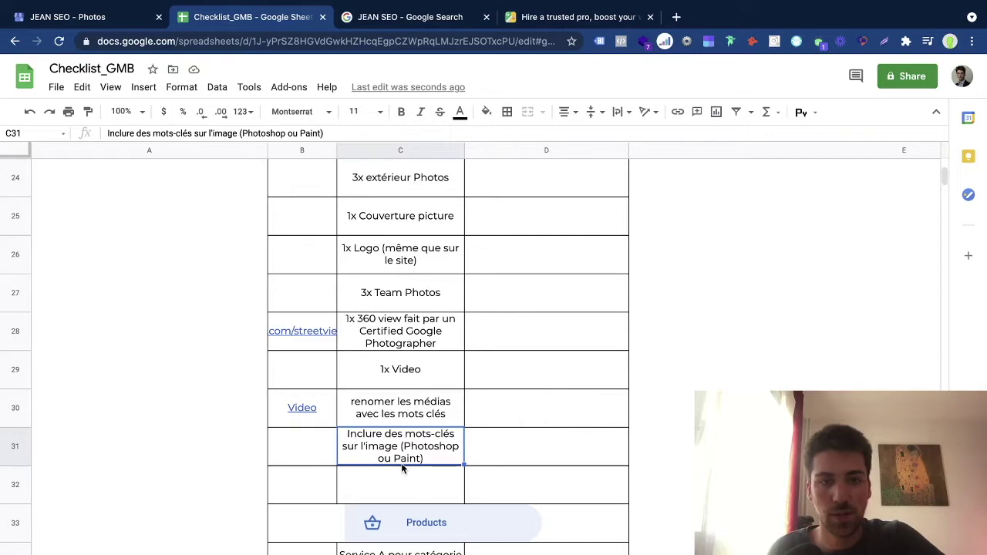
{"action": "left_click", "coordinate": [276, 407]}
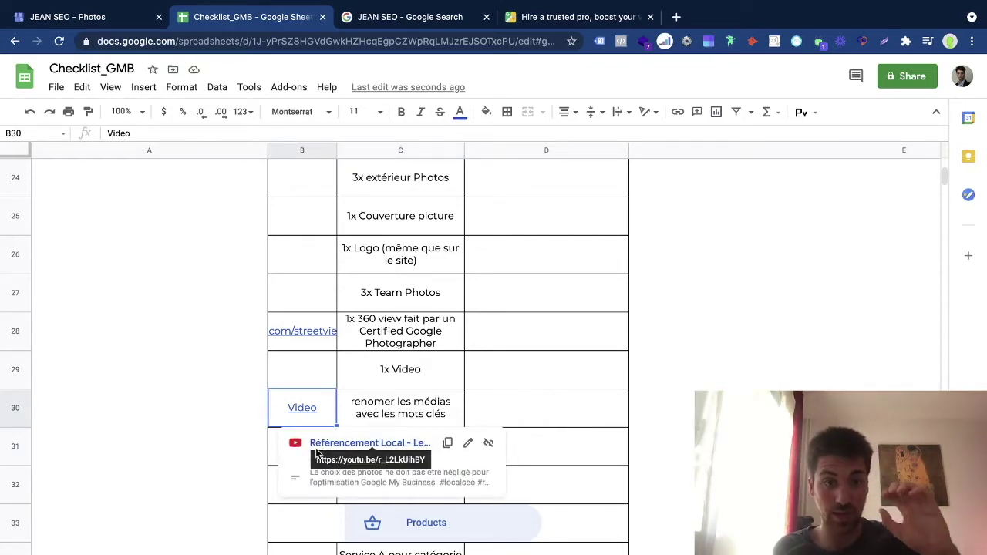
{"action": "left_click", "coordinate": [398, 378]}
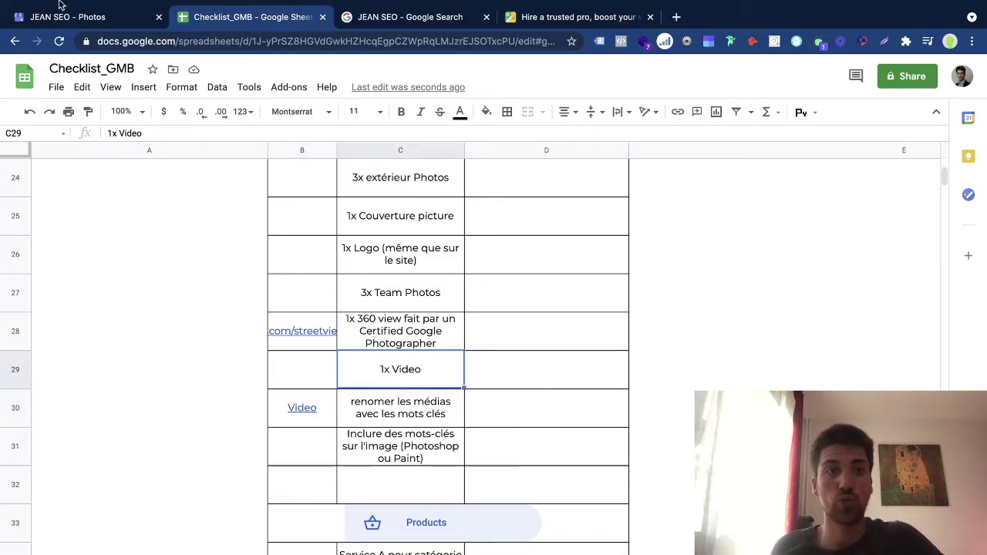
Step: View the listing's Photos page and highlight the description on the Cover card
{"action": "left_click", "coordinate": [68, 16]}
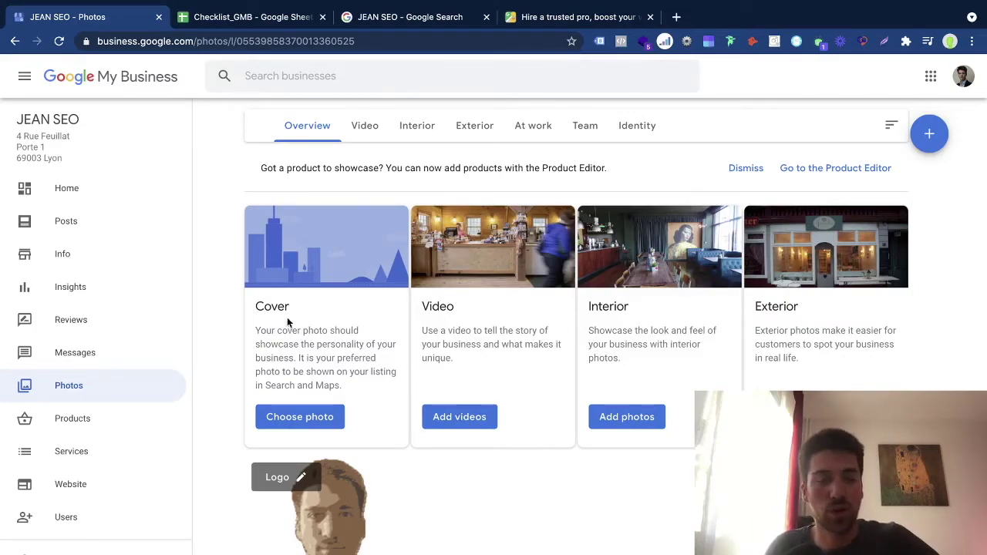
{"action": "left_click_drag", "start_coordinate": [286, 323], "coordinate": [375, 357]}
{"action": "left_click", "coordinate": [315, 359]}
Step: Return to the checklist and revisit the media renaming and image keyword items in rows 30 and 31
{"action": "left_click", "coordinate": [271, 23]}
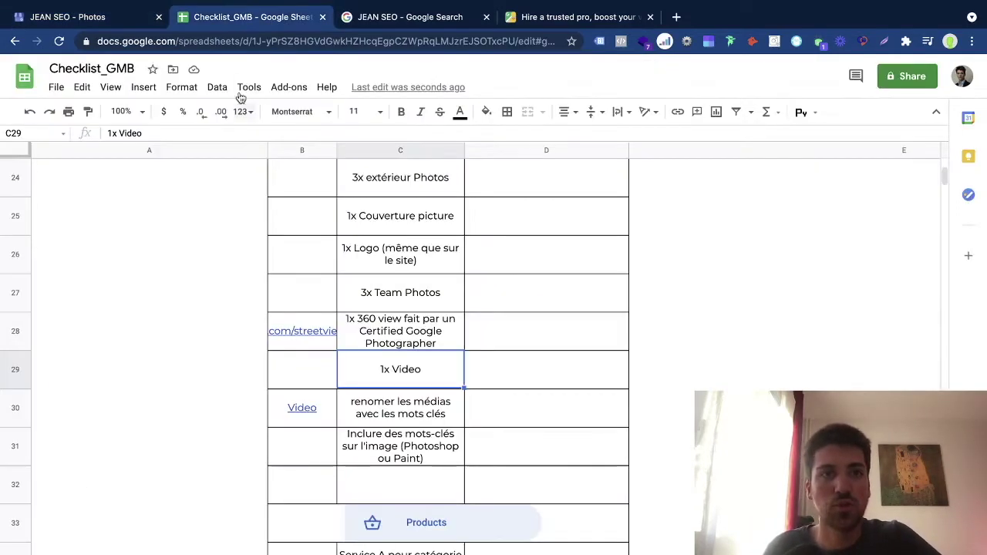
{"action": "left_click", "coordinate": [392, 420]}
{"action": "left_click", "coordinate": [378, 449]}
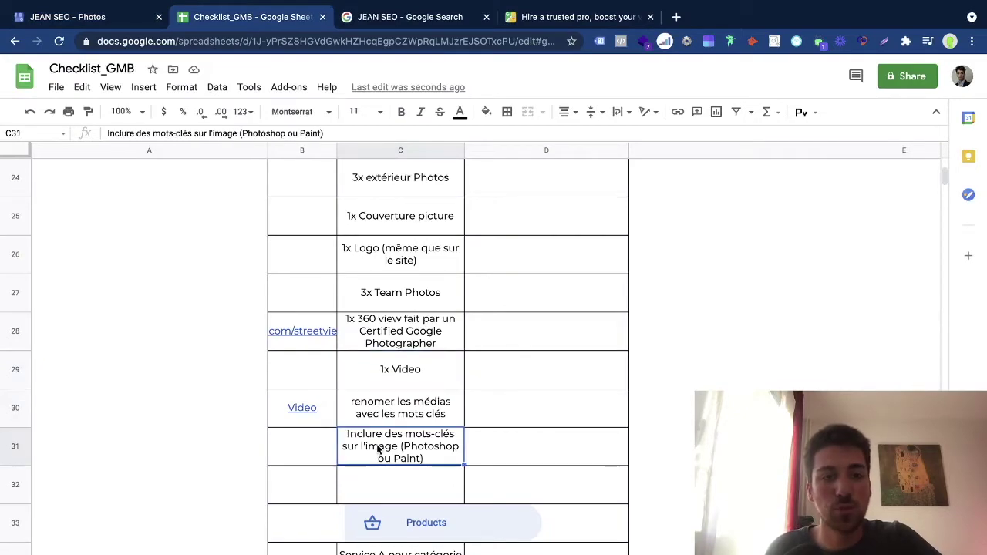
{"action": "left_click", "coordinate": [295, 401]}
{"action": "left_click", "coordinate": [266, 486]}
Step: Move on to the checklist's Products section and select the subcategory service item in C35
{"action": "scroll", "coordinate": [361, 488], "scroll_direction": "down", "scroll_amount": 5}
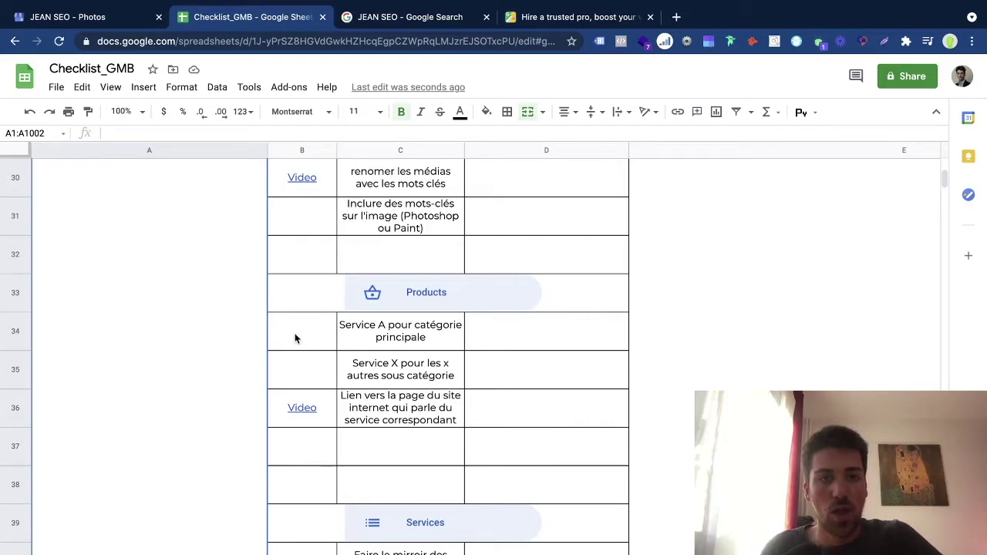
{"action": "left_click", "coordinate": [295, 334]}
{"action": "left_click", "coordinate": [389, 370]}
Step: View the listing's Products page and compare its All products and Internet marketing service categories
{"action": "left_click", "coordinate": [76, 17]}
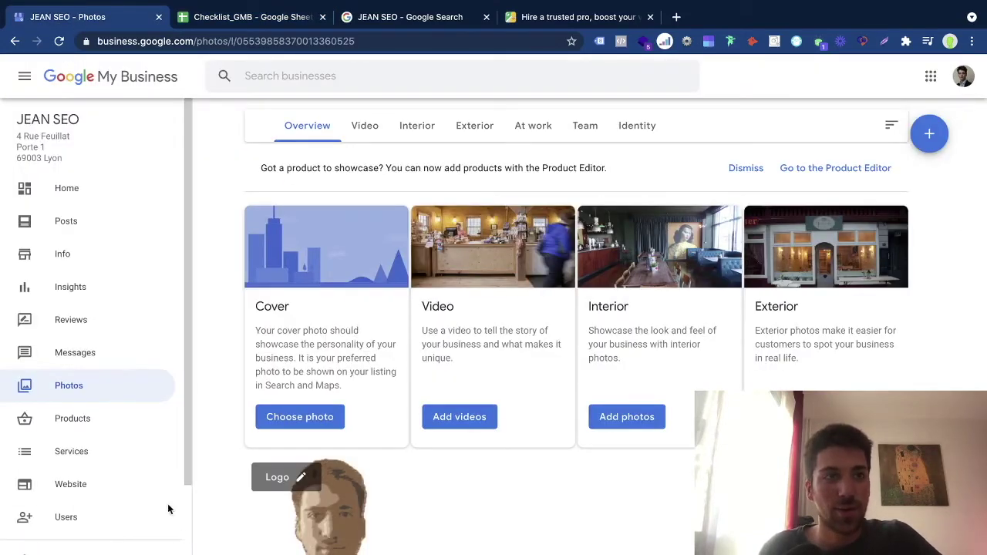
{"action": "left_click", "coordinate": [69, 419]}
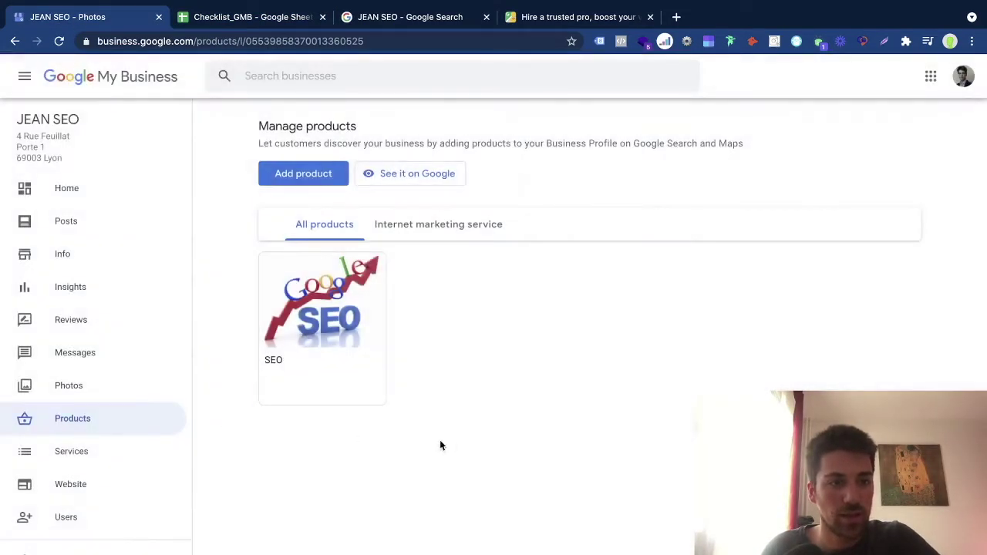
{"action": "left_click", "coordinate": [426, 236]}
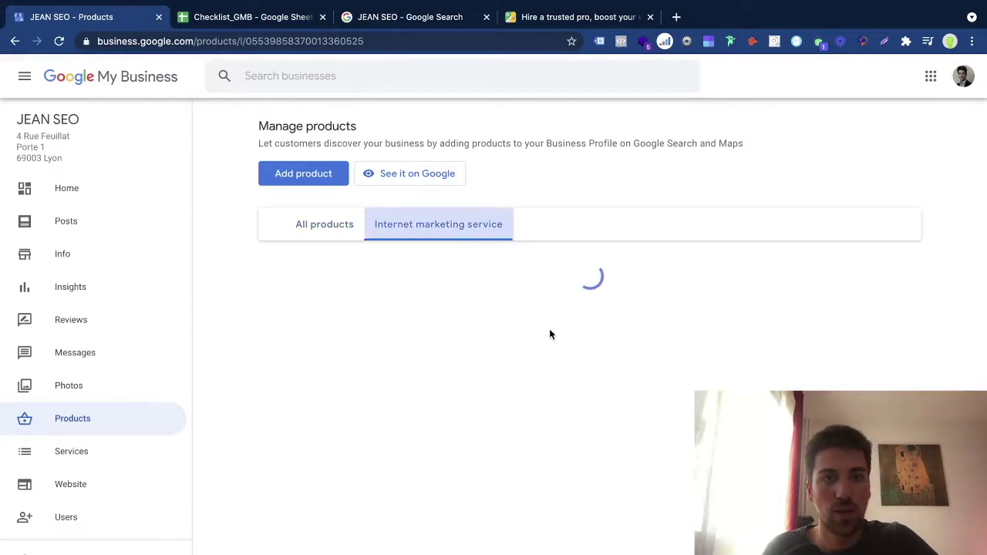
{"action": "left_click", "coordinate": [300, 233]}
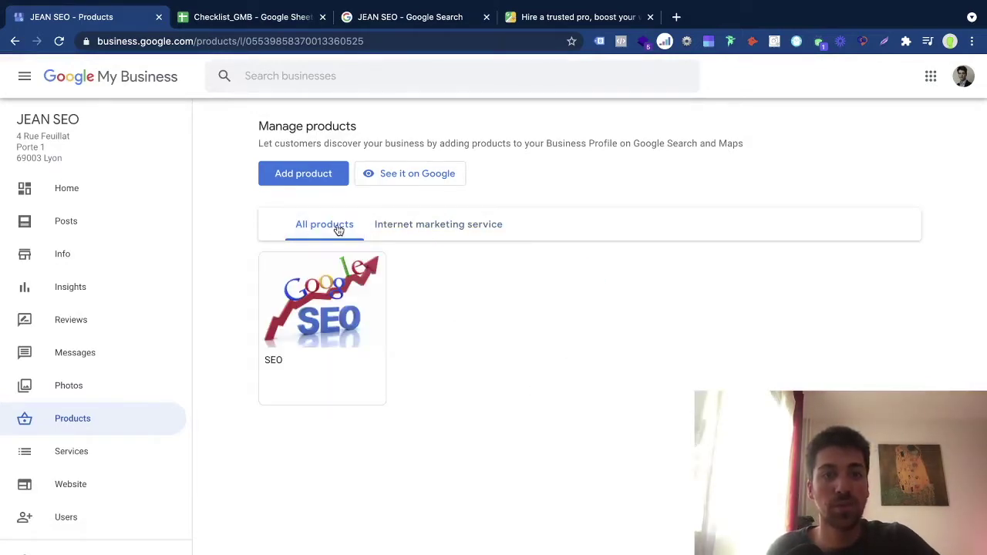
{"action": "left_click", "coordinate": [387, 234]}
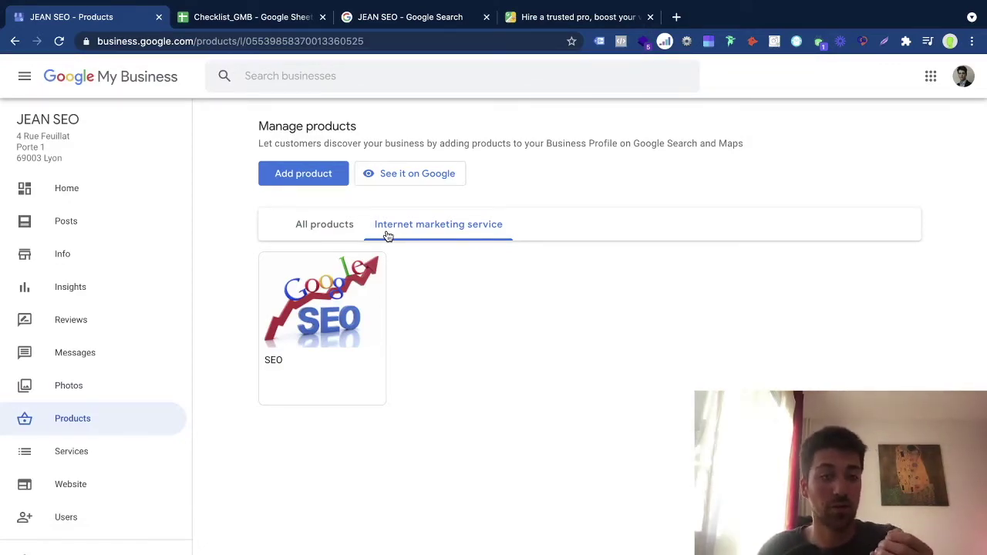
Step: Check the listing's Info page, followed by its Products and Services pages
{"action": "left_click", "coordinate": [67, 255]}
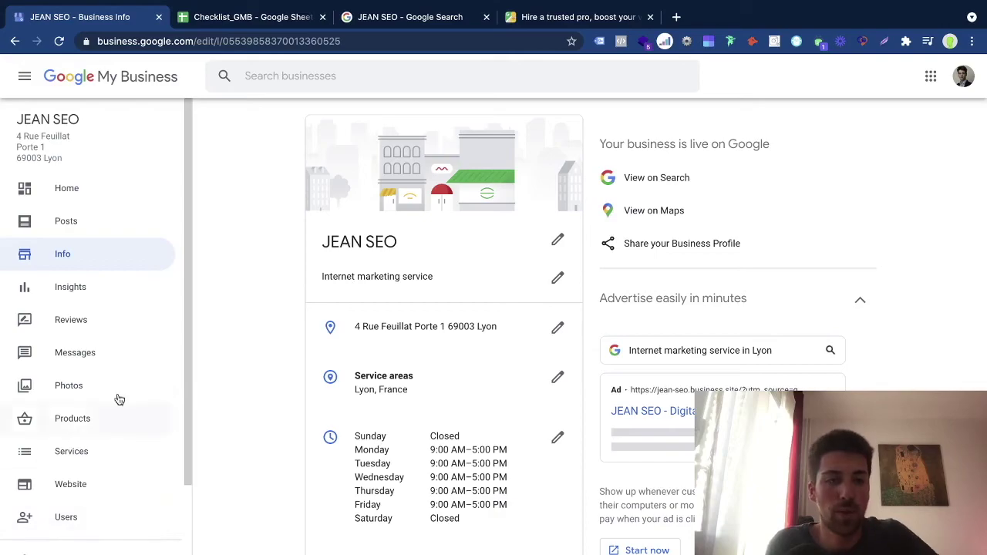
{"action": "left_click", "coordinate": [73, 419]}
{"action": "left_click", "coordinate": [71, 455]}
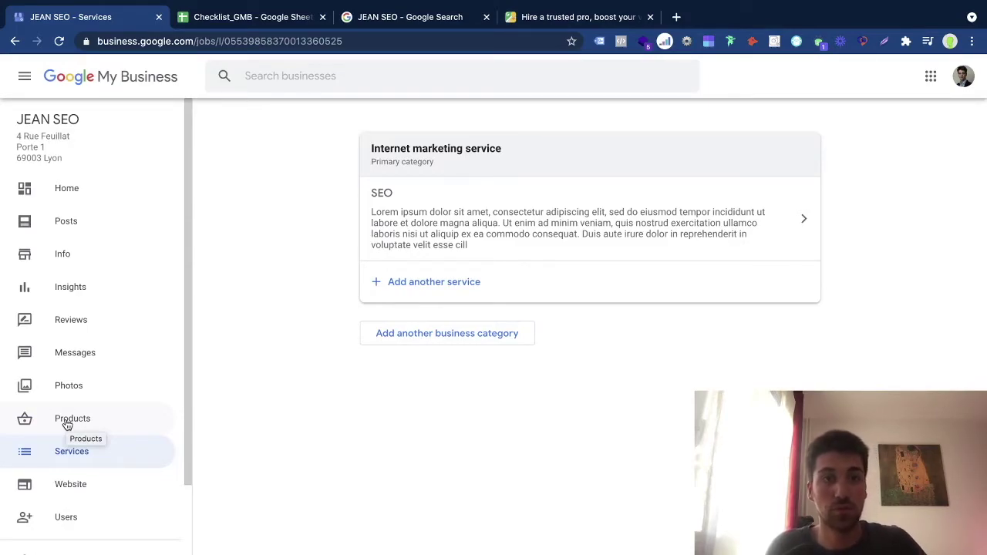
Step: Return to the checklist and review the main category and subcategory service items in rows 34 and 35
{"action": "left_click", "coordinate": [239, 17]}
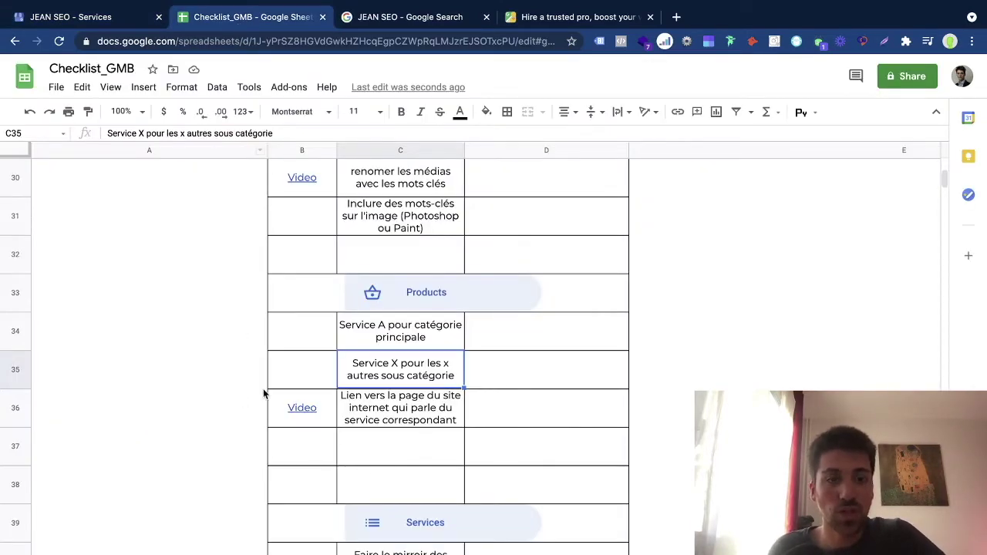
{"action": "left_click", "coordinate": [311, 329]}
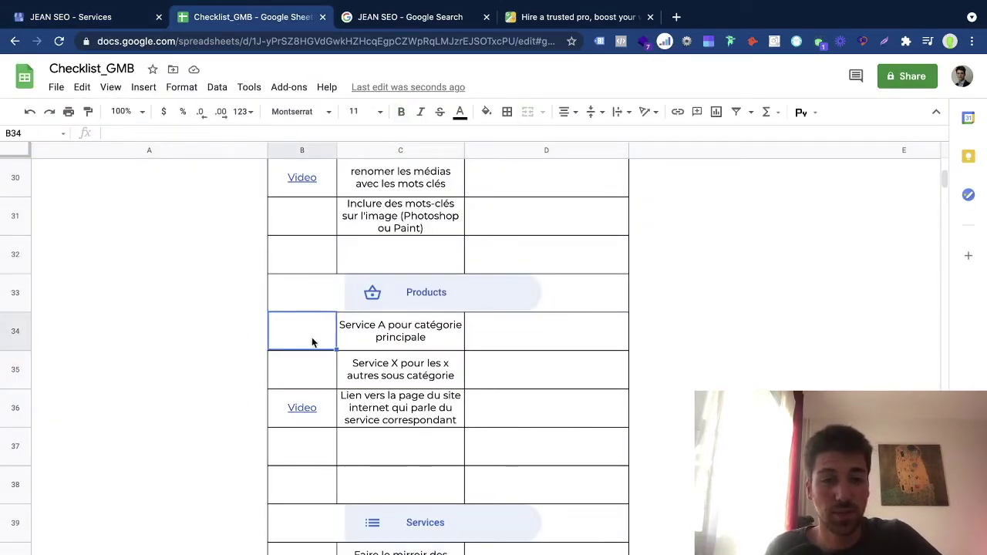
{"action": "left_click", "coordinate": [303, 362]}
{"action": "left_click", "coordinate": [301, 325]}
{"action": "left_click", "coordinate": [334, 371]}
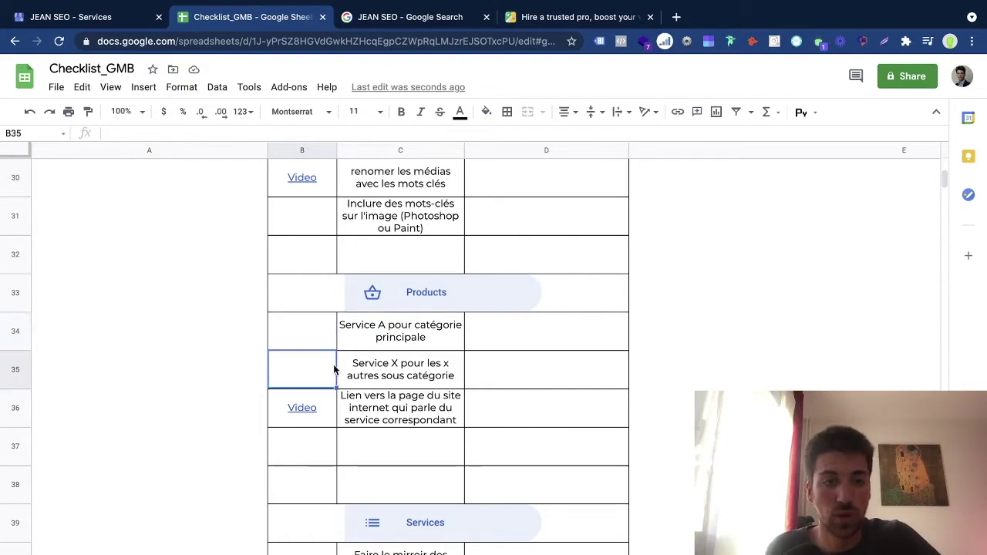
{"action": "left_click", "coordinate": [381, 371]}
Step: Compare the Services item "Faire le mirroir des produits" in C40 with the items in the Products section
{"action": "scroll", "coordinate": [400, 367], "scroll_direction": "down", "scroll_amount": 2}
{"action": "scroll", "coordinate": [401, 370], "scroll_direction": "down", "scroll_amount": 2}
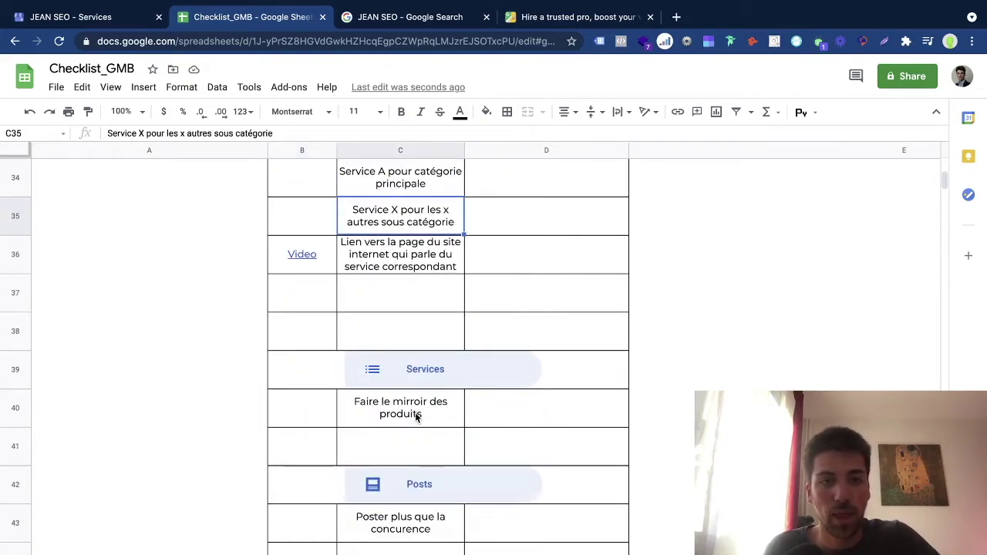
{"action": "left_click", "coordinate": [403, 421]}
{"action": "left_click", "coordinate": [447, 370]}
{"action": "scroll", "coordinate": [318, 395], "scroll_direction": "up", "scroll_amount": 5}
{"action": "left_click", "coordinate": [343, 339]}
Step: Compare the checklist's Posts item in row 43 with the listing's Posts page and select that item in C43
{"action": "scroll", "coordinate": [332, 462], "scroll_direction": "down", "scroll_amount": 6}
{"action": "scroll", "coordinate": [316, 500], "scroll_direction": "down", "scroll_amount": 2}
{"action": "left_click", "coordinate": [298, 403]}
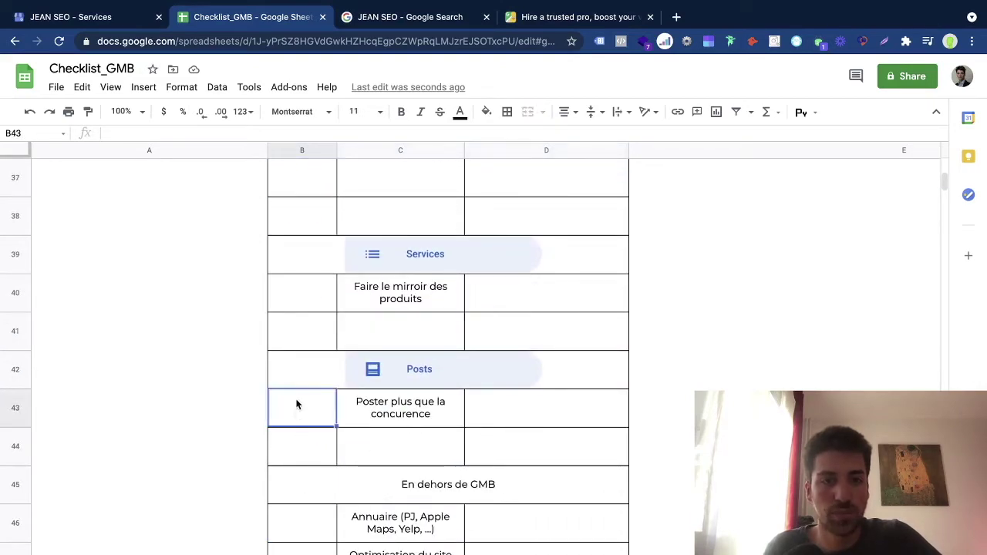
{"action": "left_click", "coordinate": [28, 17]}
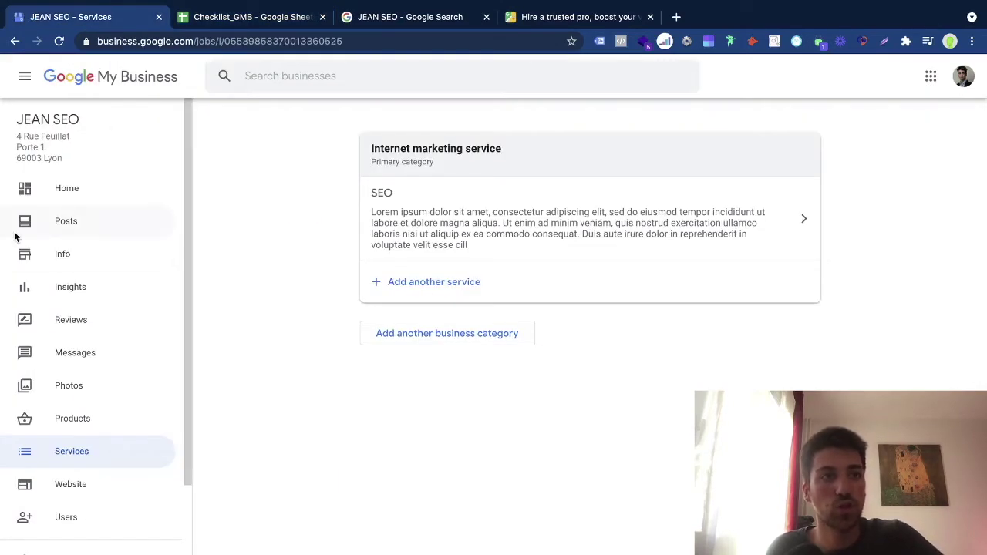
{"action": "left_click", "coordinate": [66, 222]}
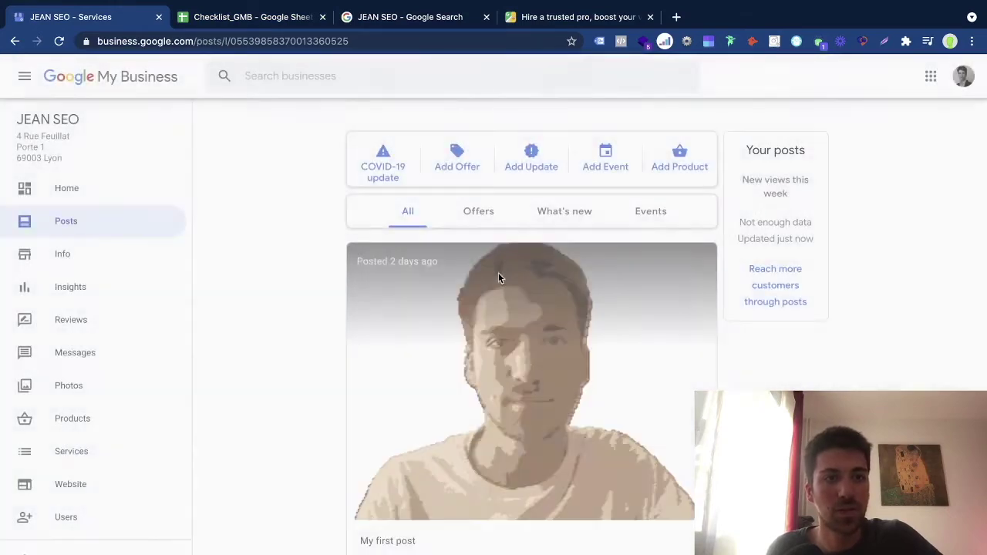
{"action": "left_click", "coordinate": [259, 11]}
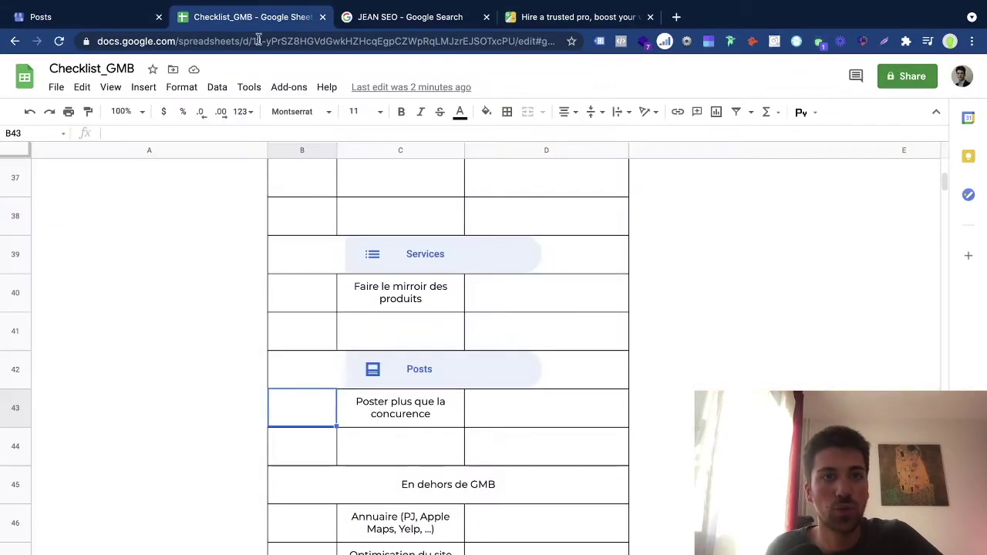
{"action": "left_click", "coordinate": [372, 416]}
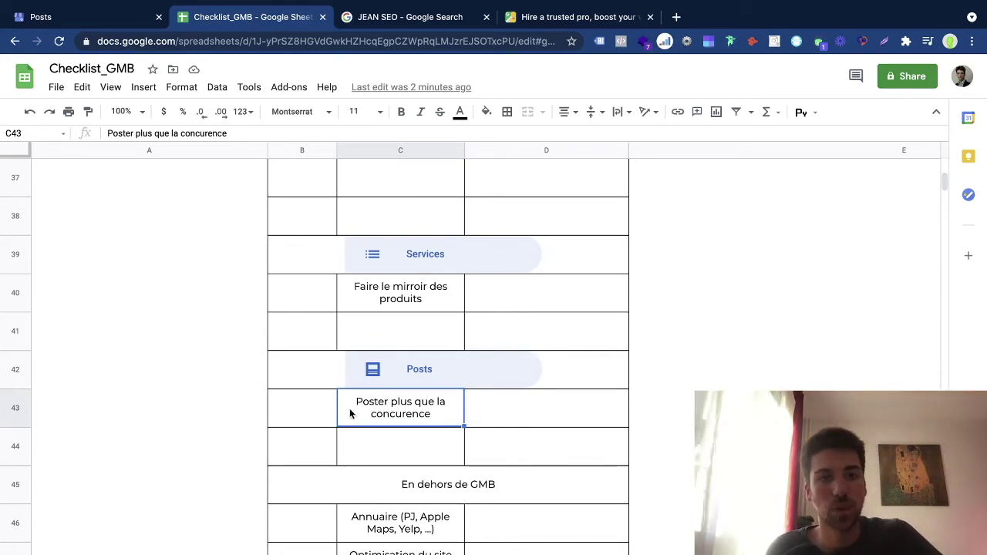
Step: Review the "En dehors de GMB" section of the checklist and select its directories item in C46
{"action": "left_click", "coordinate": [319, 545]}
{"action": "left_click", "coordinate": [296, 481]}
{"action": "left_click", "coordinate": [292, 535]}
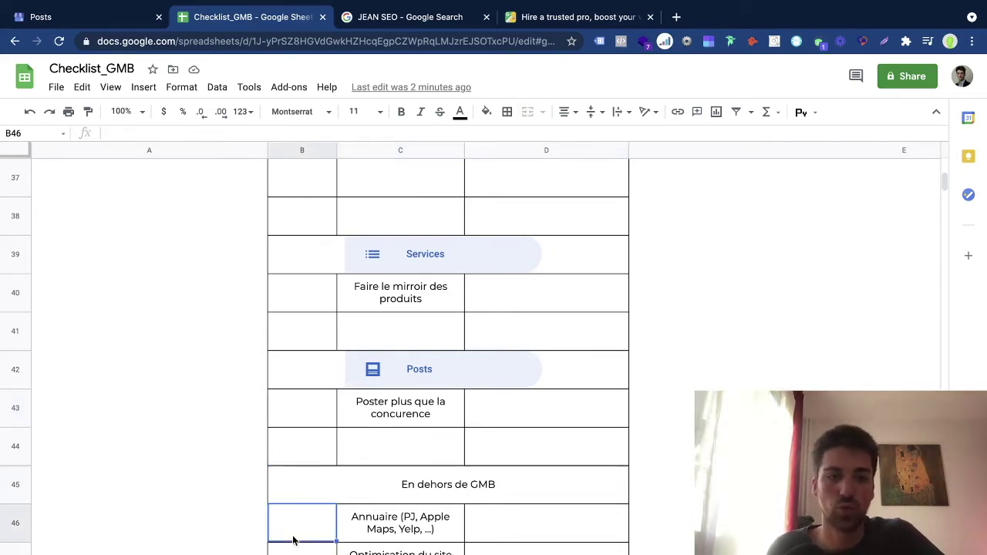
{"action": "left_click", "coordinate": [315, 501]}
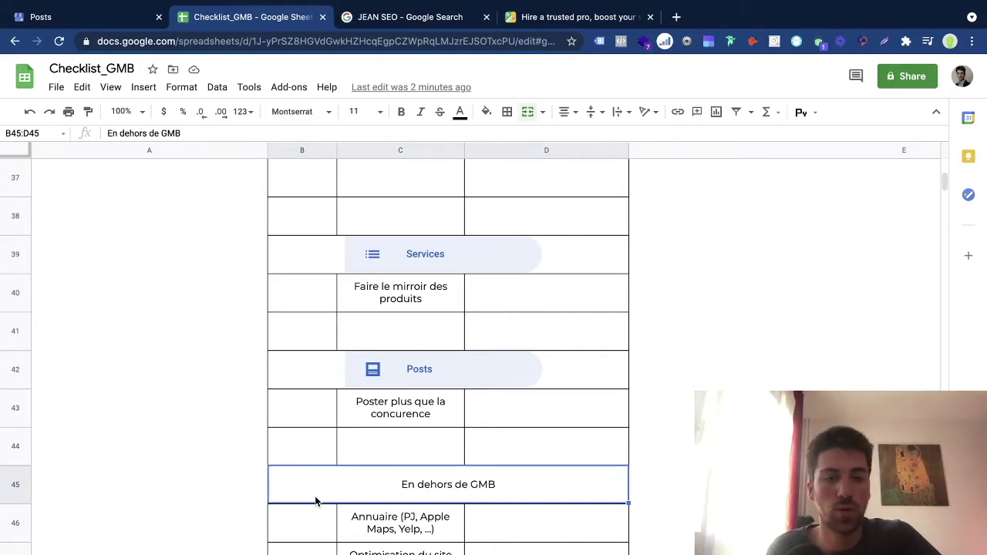
{"action": "scroll", "coordinate": [315, 501], "scroll_direction": "down", "scroll_amount": 1}
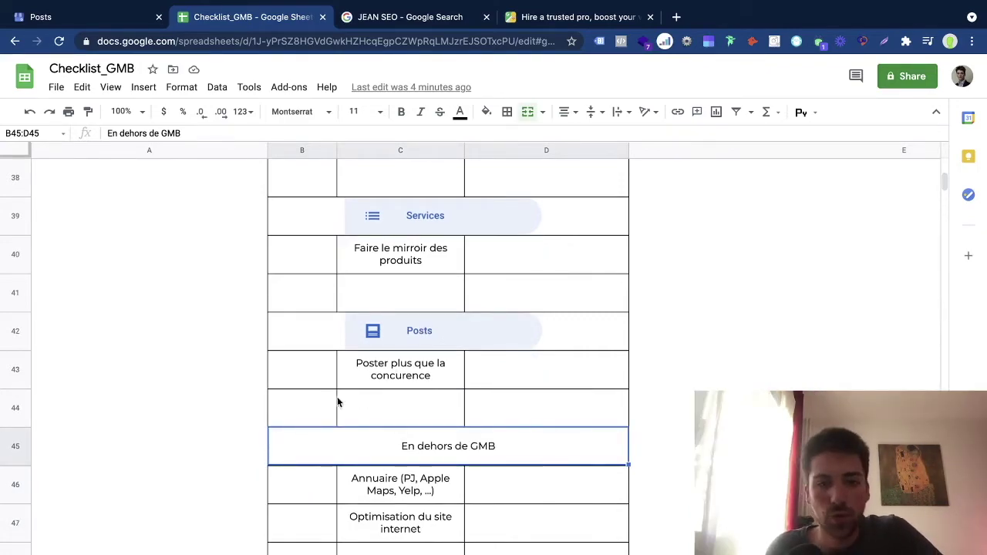
{"action": "left_click", "coordinate": [291, 404]}
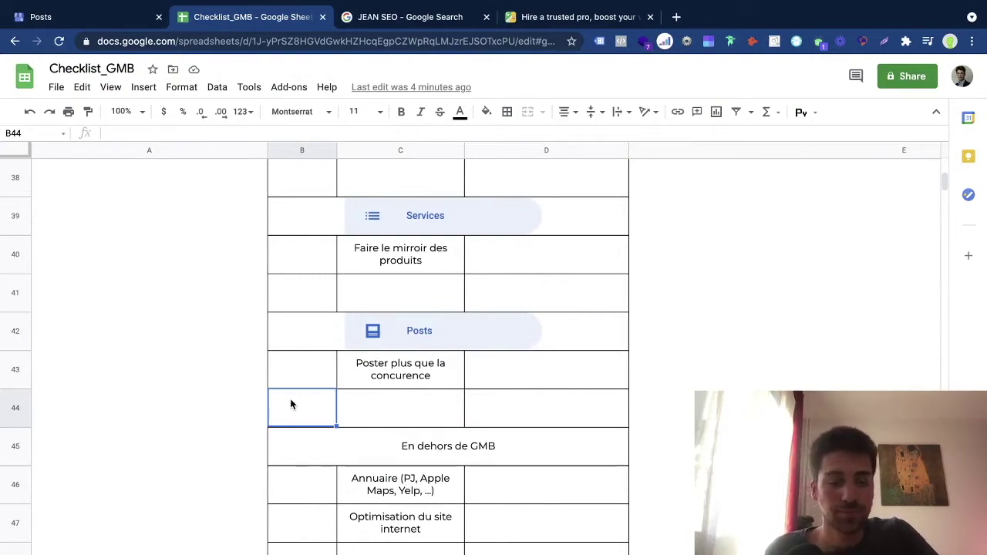
{"action": "left_click", "coordinate": [372, 493]}
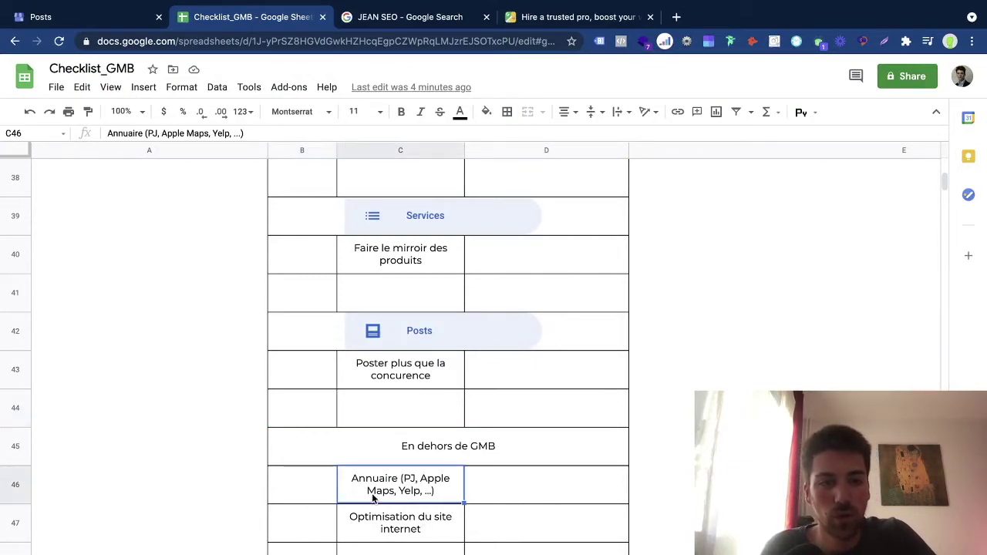
Step: Open the directories item in C46 and highlight the word "Annuaire" and the listed directories, including Apple Maps and Yelp
{"action": "double_click", "coordinate": [369, 479]}
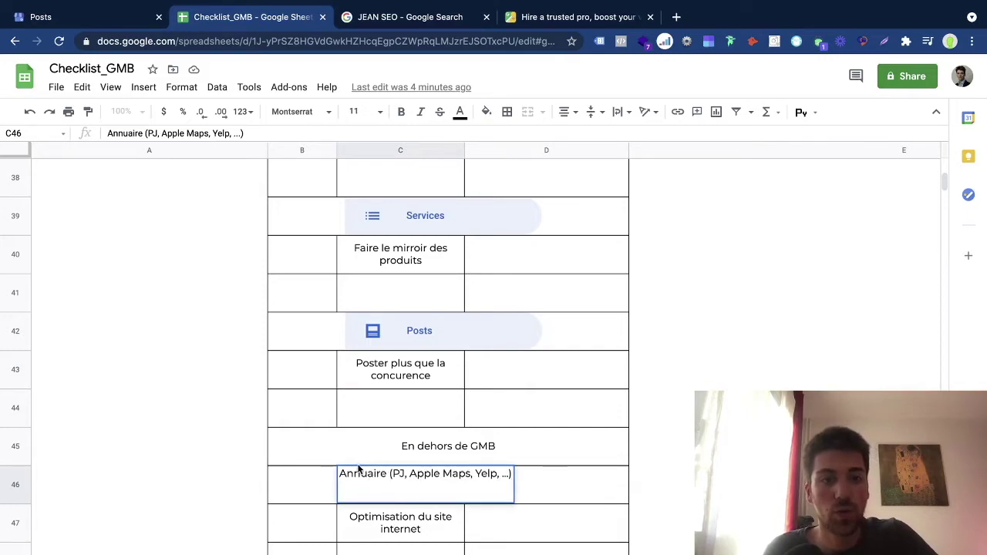
{"action": "double_click", "coordinate": [360, 473]}
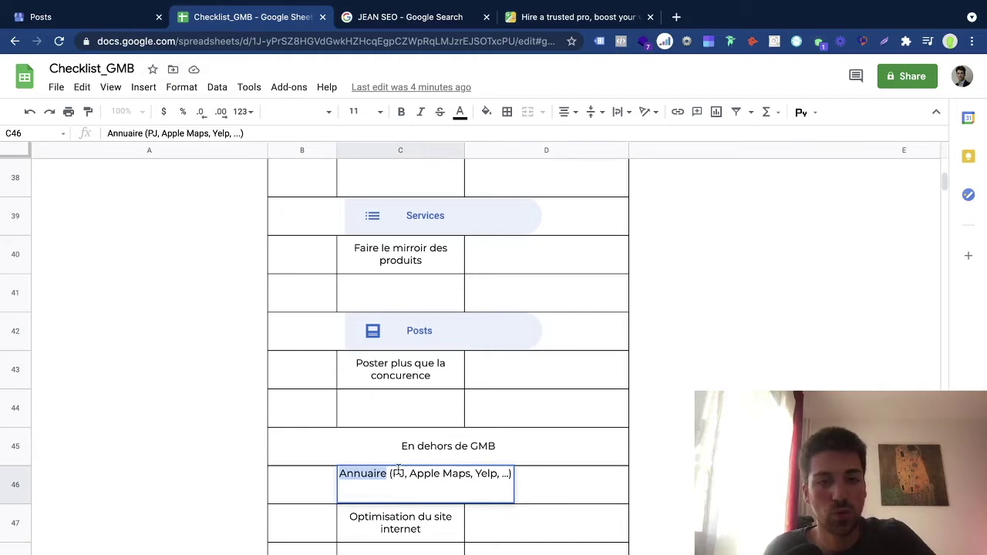
{"action": "left_click_drag", "start_coordinate": [392, 472], "coordinate": [468, 473]}
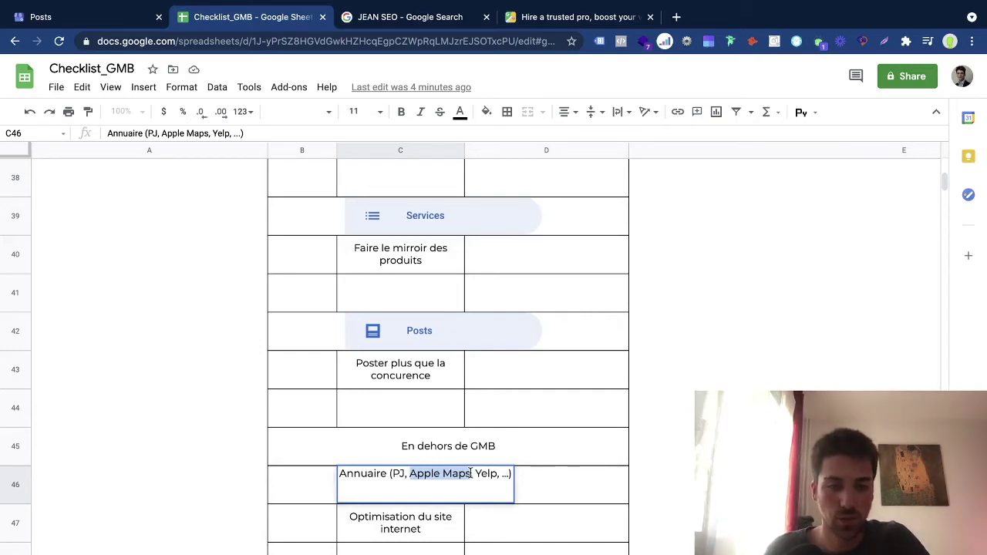
{"action": "left_click", "coordinate": [486, 474]}
{"action": "double_click", "coordinate": [486, 473]}
{"action": "triple_click", "coordinate": [487, 473]}
{"action": "left_click", "coordinate": [487, 472]}
{"action": "double_click", "coordinate": [486, 473]}
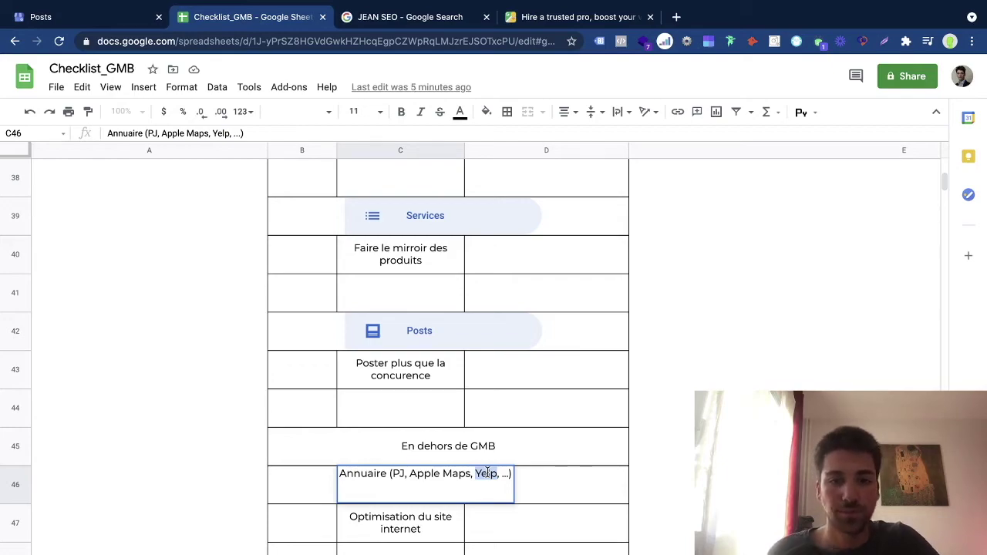
{"action": "double_click", "coordinate": [361, 474]}
{"action": "left_click_drag", "start_coordinate": [393, 475], "coordinate": [503, 474]}
{"action": "left_click", "coordinate": [499, 474]}
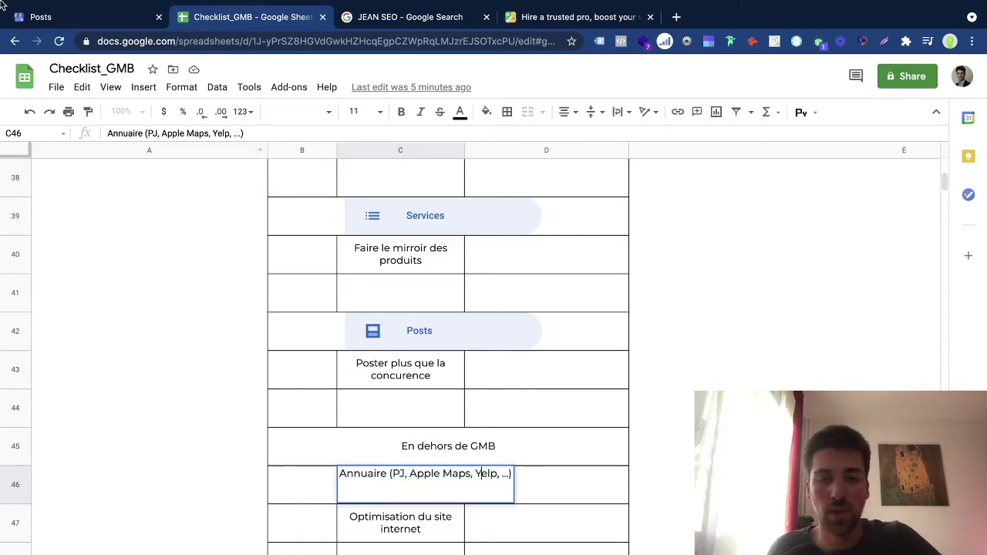
Step: Check the business name and address shown on the listing's Google My Business page
{"action": "left_click", "coordinate": [41, 17]}
{"action": "left_click_drag", "start_coordinate": [24, 136], "coordinate": [34, 134]}
{"action": "left_click", "coordinate": [92, 139]}
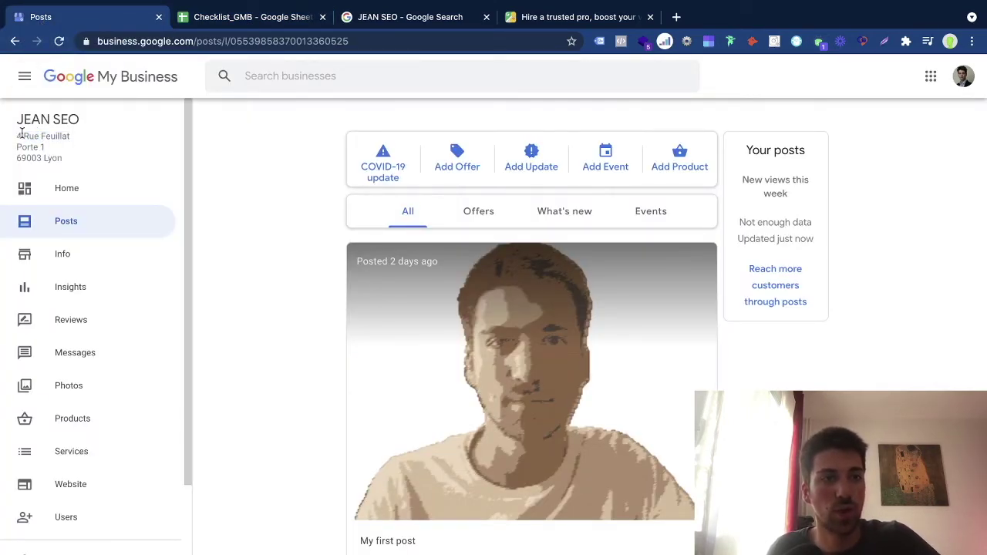
{"action": "left_click", "coordinate": [240, 17]}
{"action": "left_click", "coordinate": [57, 19]}
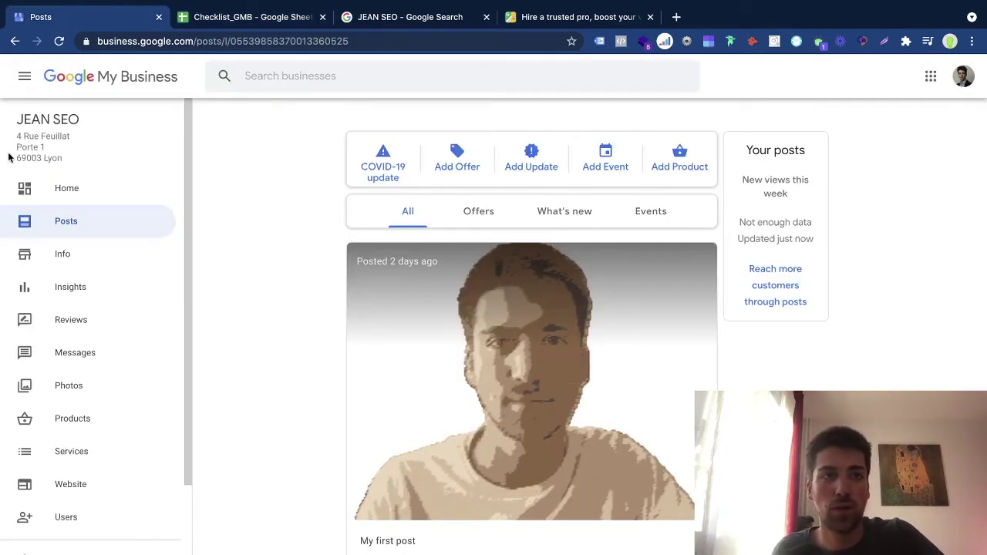
{"action": "left_click_drag", "start_coordinate": [10, 127], "coordinate": [129, 129]}
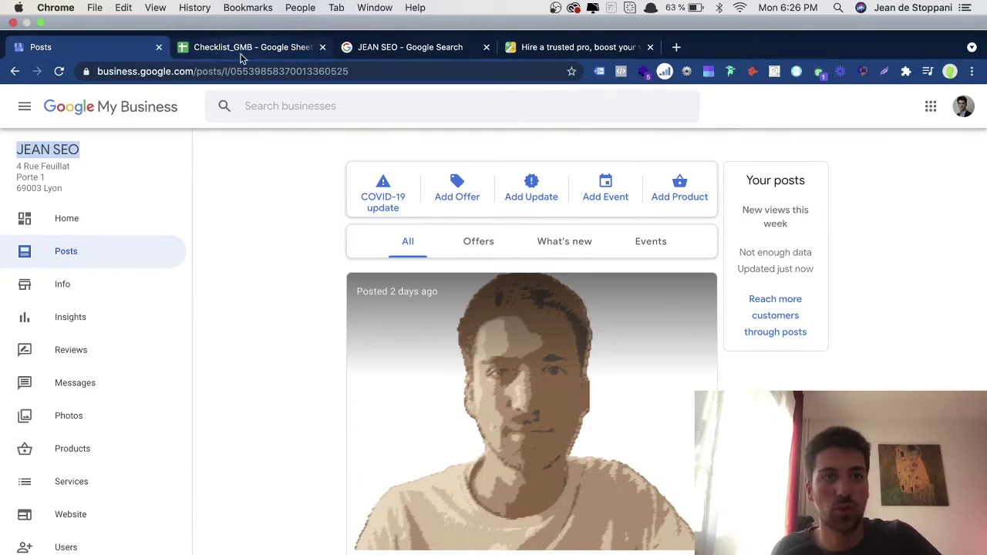
Step: Return to the checklist and review the website optimisation item in row 47 of the "En dehors de GMB" section
{"action": "left_click", "coordinate": [216, 48]}
{"action": "left_click", "coordinate": [399, 524]}
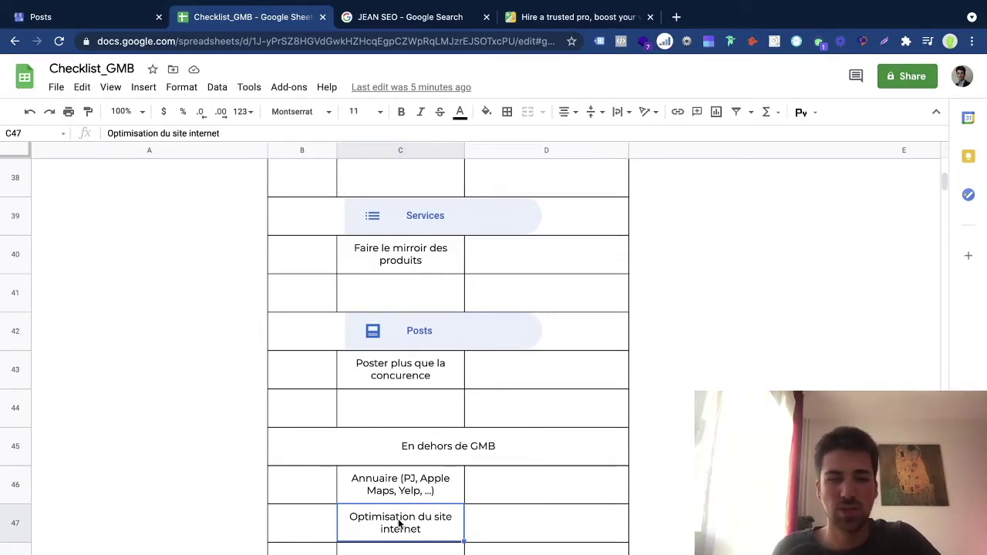
{"action": "double_click", "coordinate": [311, 517]}
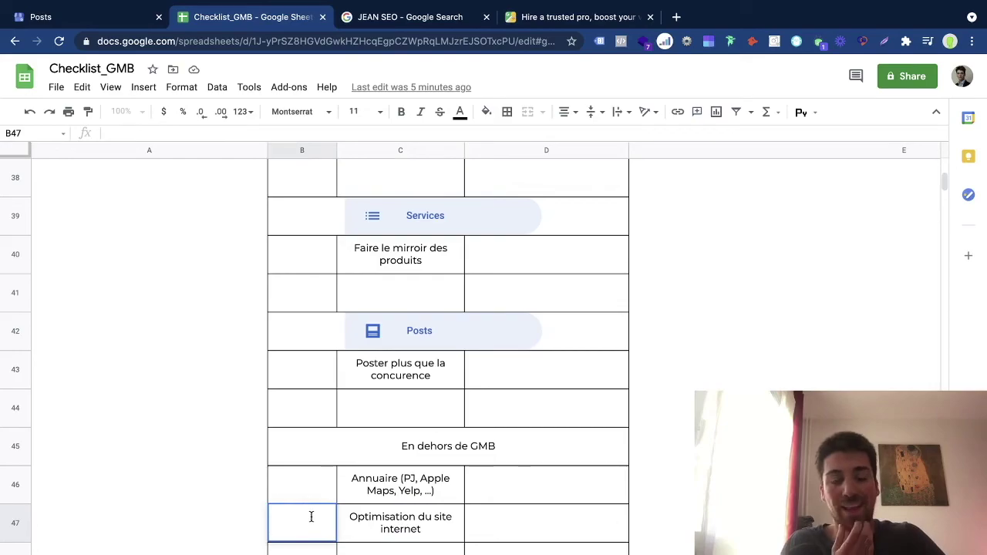
{"action": "left_click", "coordinate": [314, 433]}
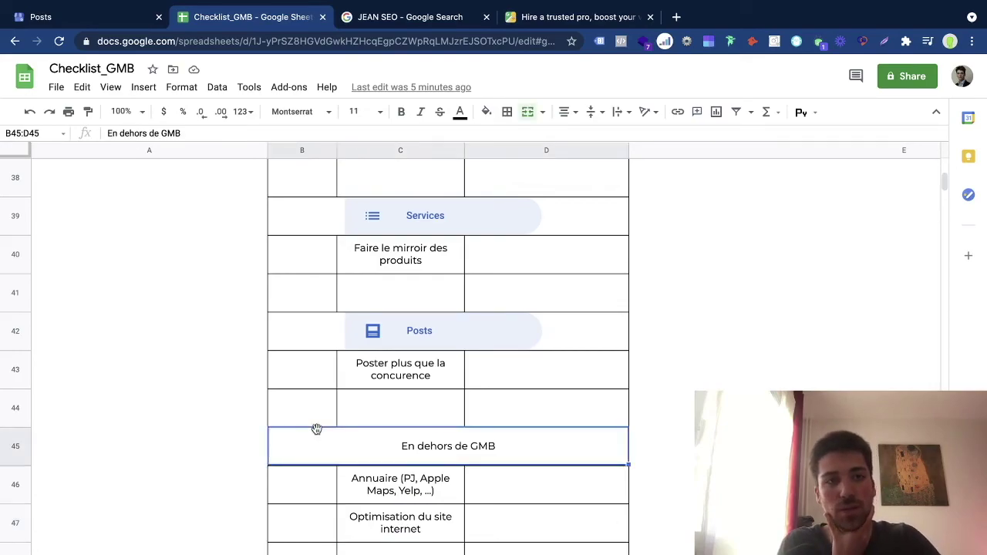
{"action": "scroll", "coordinate": [316, 428], "scroll_direction": "up", "scroll_amount": 5}
{"action": "scroll", "coordinate": [316, 427], "scroll_direction": "up", "scroll_amount": 4}
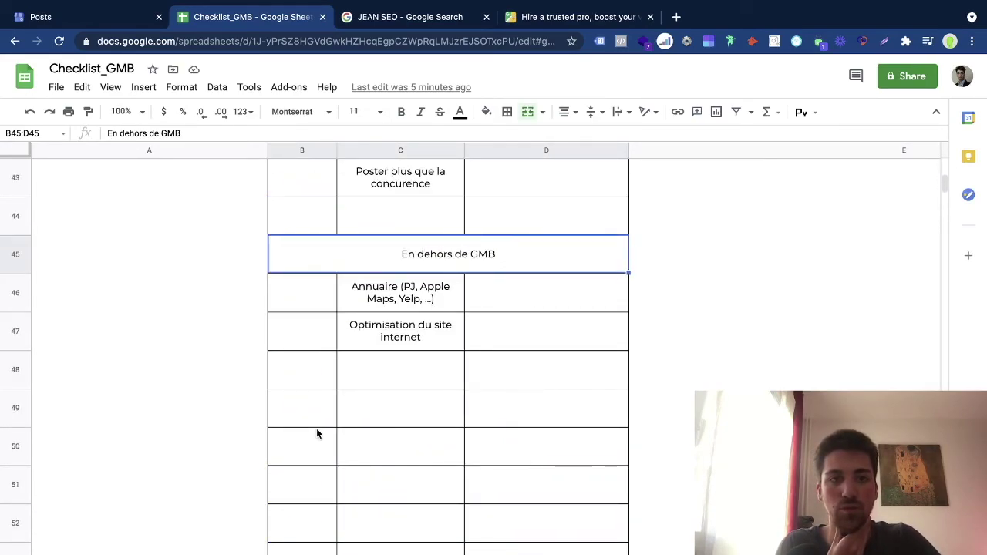
{"action": "left_click", "coordinate": [303, 338]}
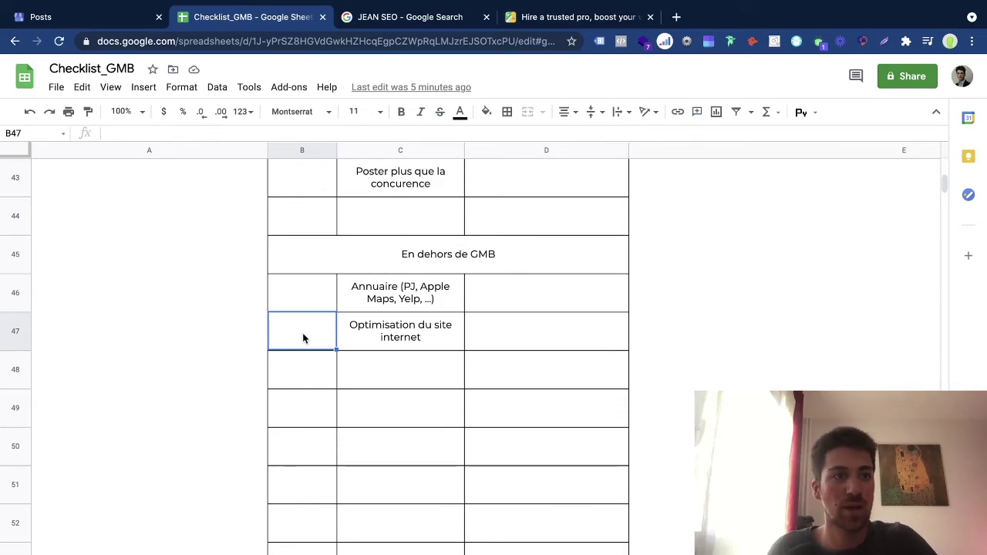
{"action": "double_click", "coordinate": [303, 338]}
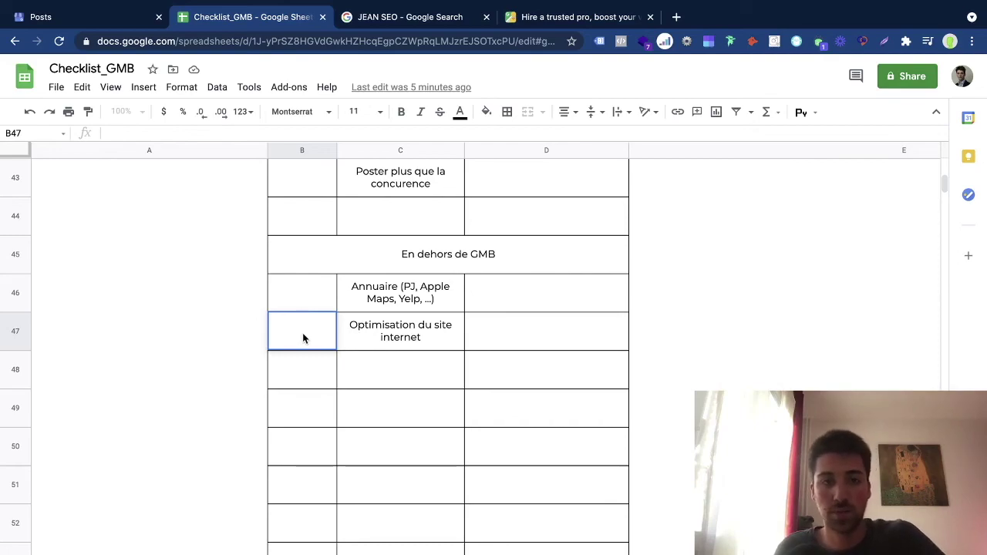
Step: Highlight the full text "Optimisation du site internet" in C47, and select the empty cell B48
{"action": "double_click", "coordinate": [379, 319]}
{"action": "key", "text": "ctrl+a"}
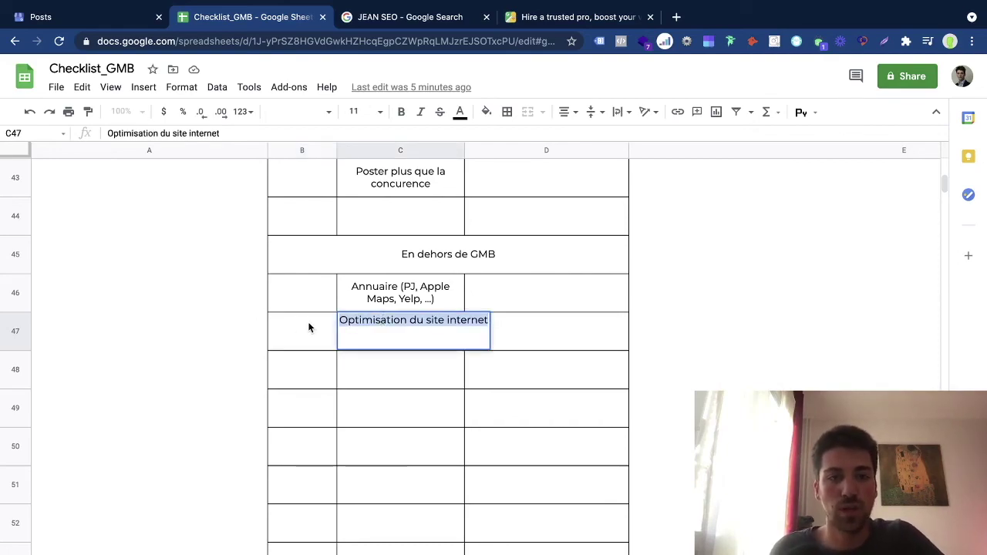
{"action": "double_click", "coordinate": [309, 324]}
{"action": "left_click", "coordinate": [406, 346]}
{"action": "left_click", "coordinate": [322, 328]}
{"action": "left_click", "coordinate": [315, 309]}
{"action": "left_click", "coordinate": [308, 319]}
{"action": "left_click", "coordinate": [288, 359]}
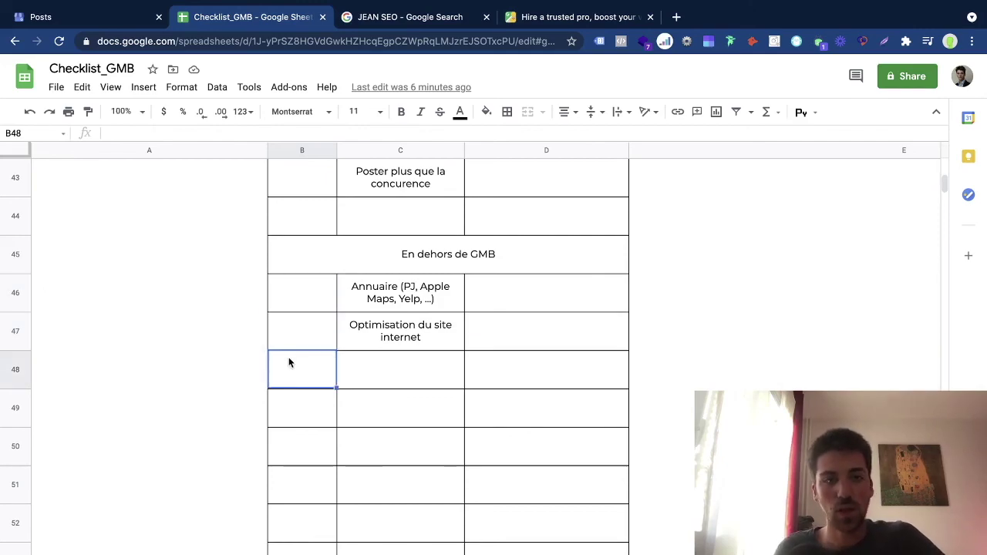
Step: Go back to the start of the checklist and review the first items of the Info section
{"action": "scroll", "coordinate": [291, 408], "scroll_direction": "up", "scroll_amount": 20}
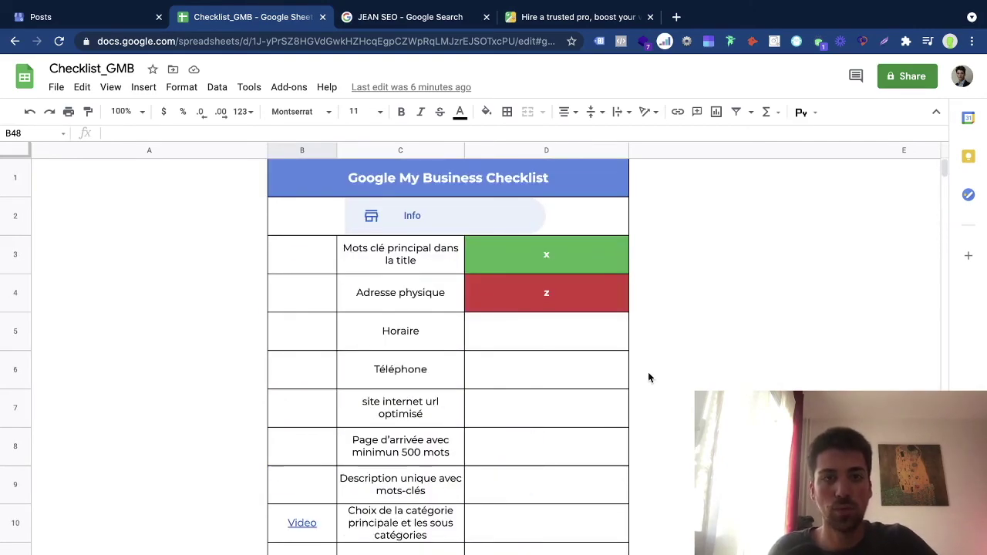
{"action": "left_click", "coordinate": [561, 348]}
{"action": "left_click", "coordinate": [453, 371]}
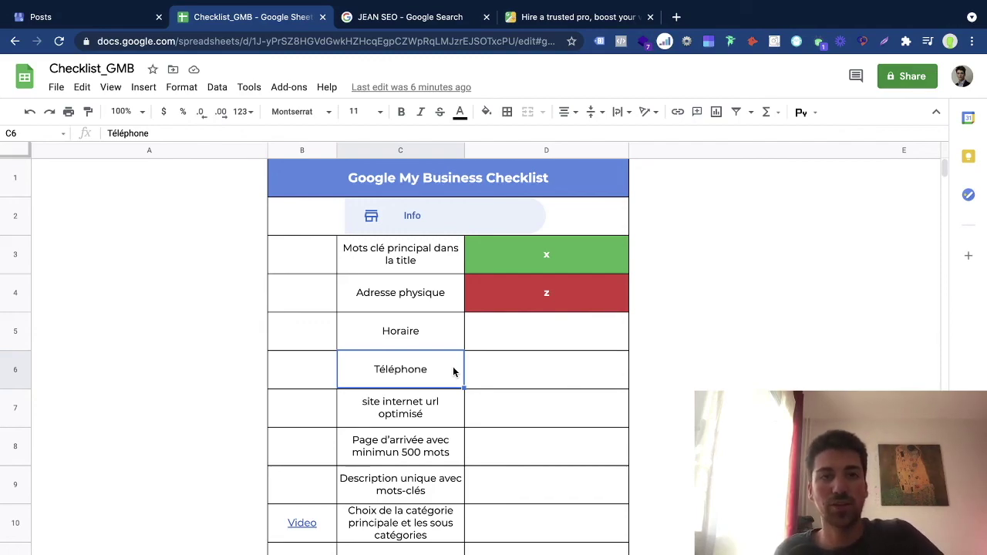
{"action": "left_click", "coordinate": [313, 295]}
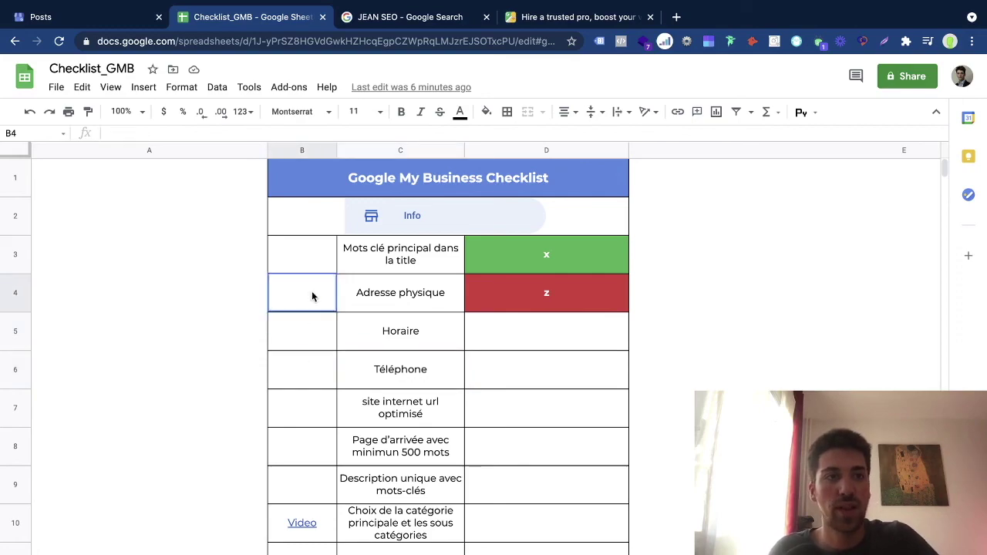
{"action": "left_click", "coordinate": [301, 233]}
Step: Look over the spreadsheet's file commands, such as Make a copy, and skim through the checklist once more
{"action": "left_click", "coordinate": [57, 87]}
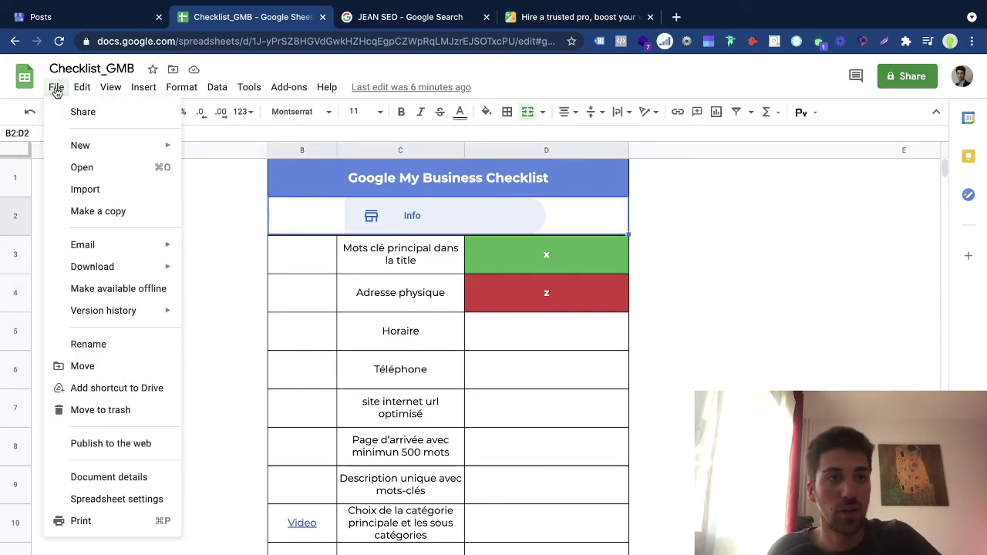
{"action": "left_click", "coordinate": [56, 88]}
{"action": "scroll", "coordinate": [476, 415], "scroll_direction": "down", "scroll_amount": 3}
{"action": "scroll", "coordinate": [476, 415], "scroll_direction": "up", "scroll_amount": 3}
{"action": "scroll", "coordinate": [475, 415], "scroll_direction": "down", "scroll_amount": 7}
{"action": "scroll", "coordinate": [476, 415], "scroll_direction": "up", "scroll_amount": 7}
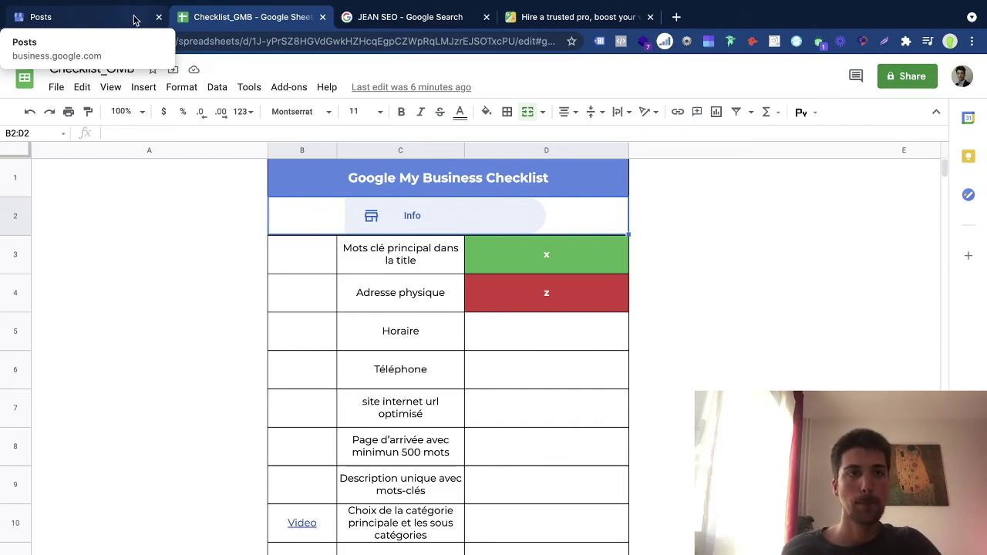
{"action": "key", "text": "ctrl+Left"}
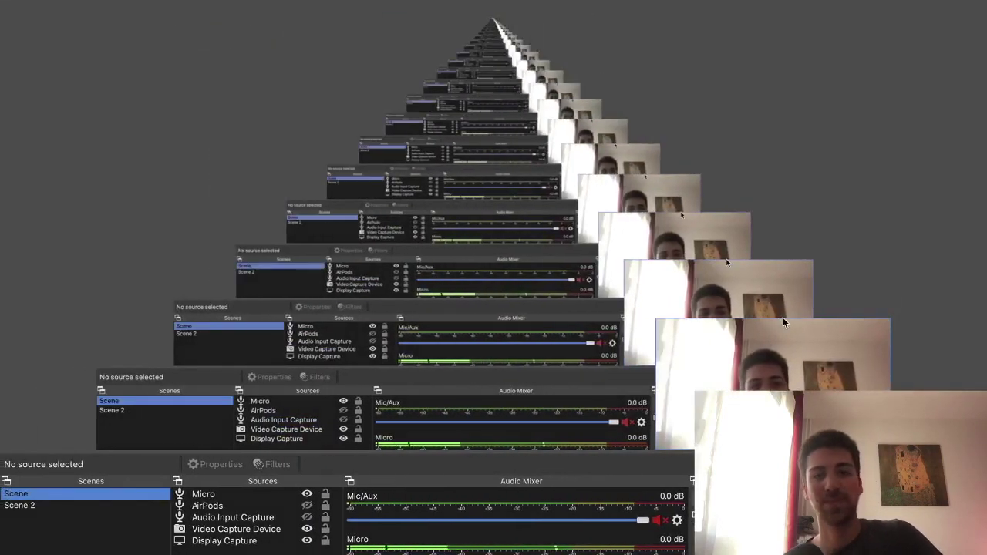